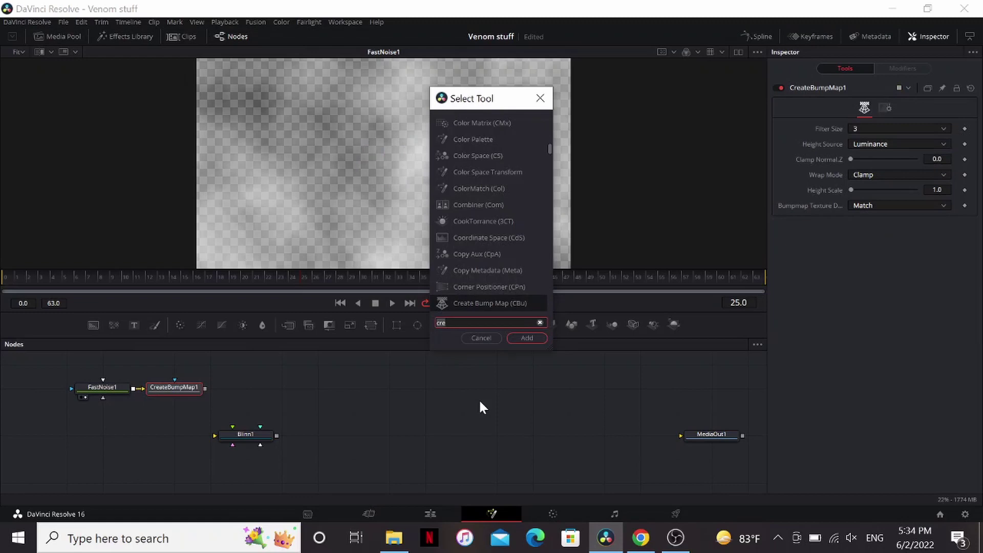
Step: Add a Bump Map node after CreateBumpMap1 and set CreateBumpMap1's Height Scale to 100
text(bu)
key(Return)
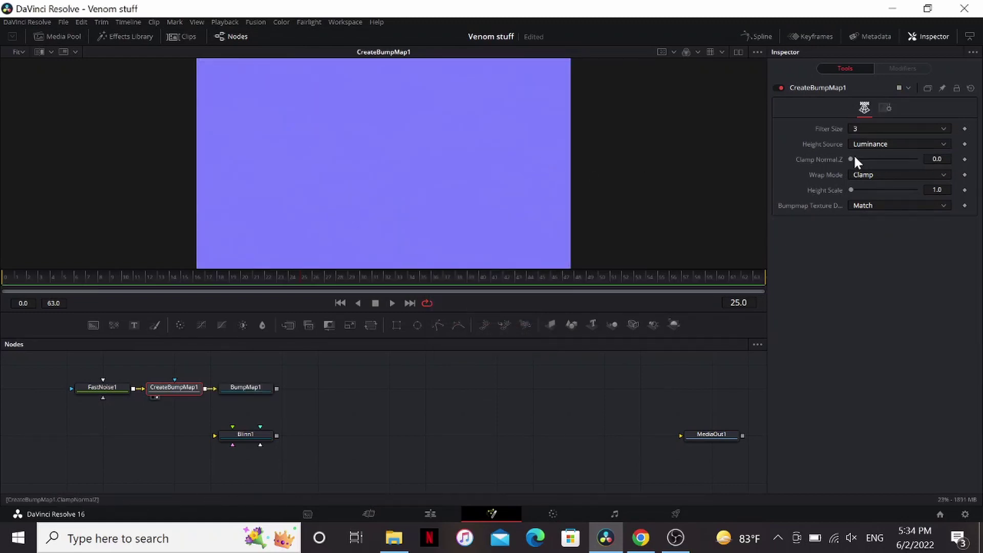
drag(850, 190, 938, 190)
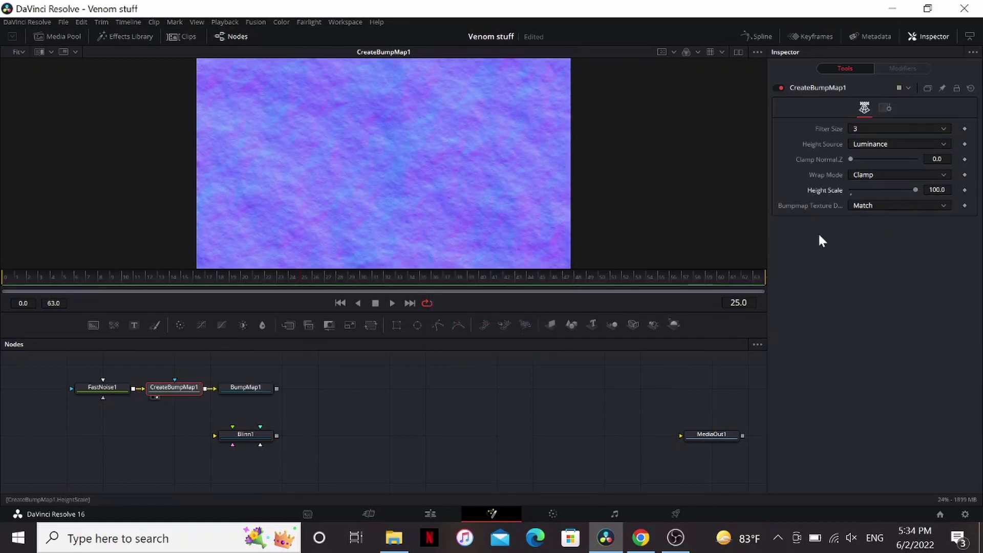
Step: Set the Source Image Type of BumpMap1 to Bumpmap
click(254, 398)
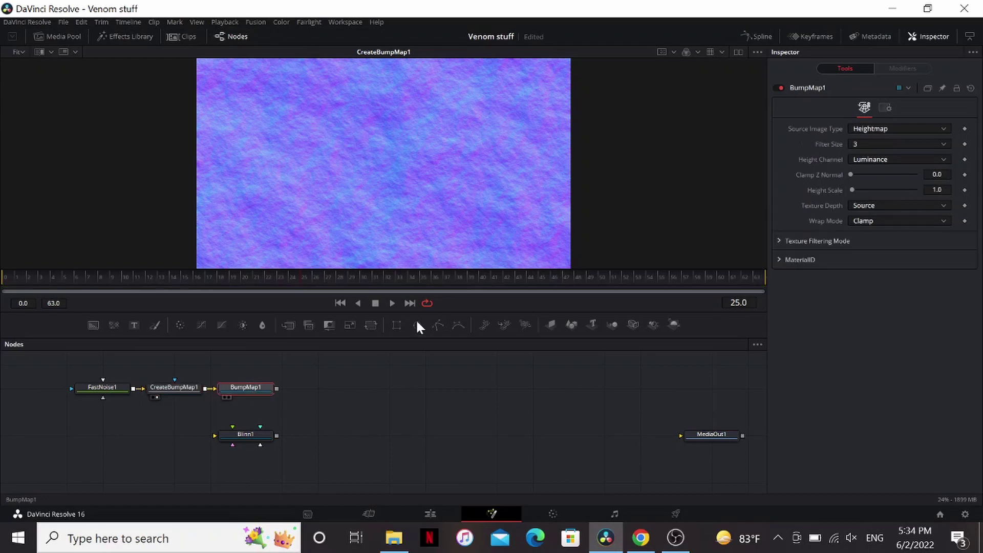
click(879, 128)
click(869, 149)
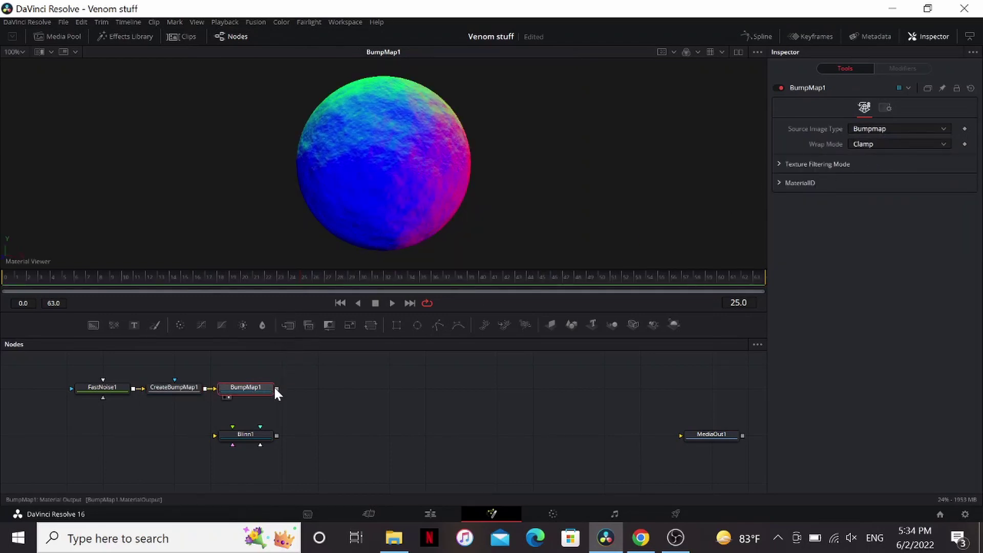
Step: Connect BumpMap1's output to Blinn1's bump map input and display Blinn1 in the viewer
drag(275, 390, 252, 435)
click(252, 435)
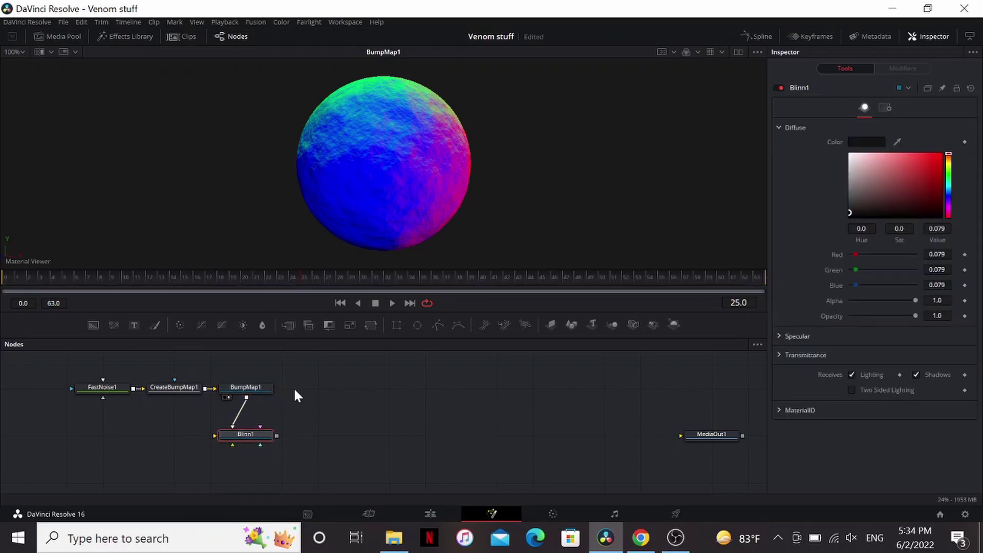
key(2)
drag(397, 109, 389, 137)
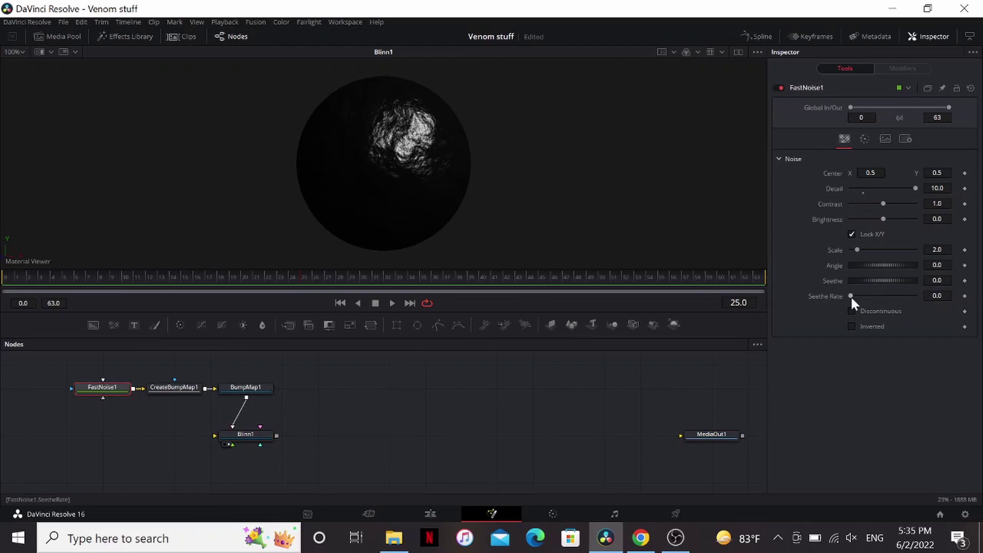
Step: Set FastNoise1's Seethe Rate to about 0.039 and play back the surface animation from the beginning
drag(851, 298, 853, 299)
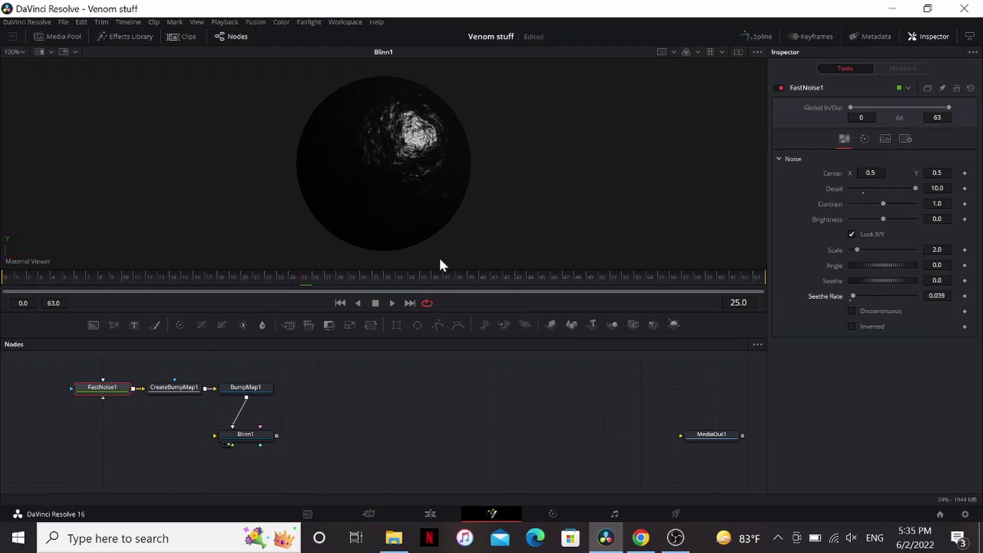
click(10, 275)
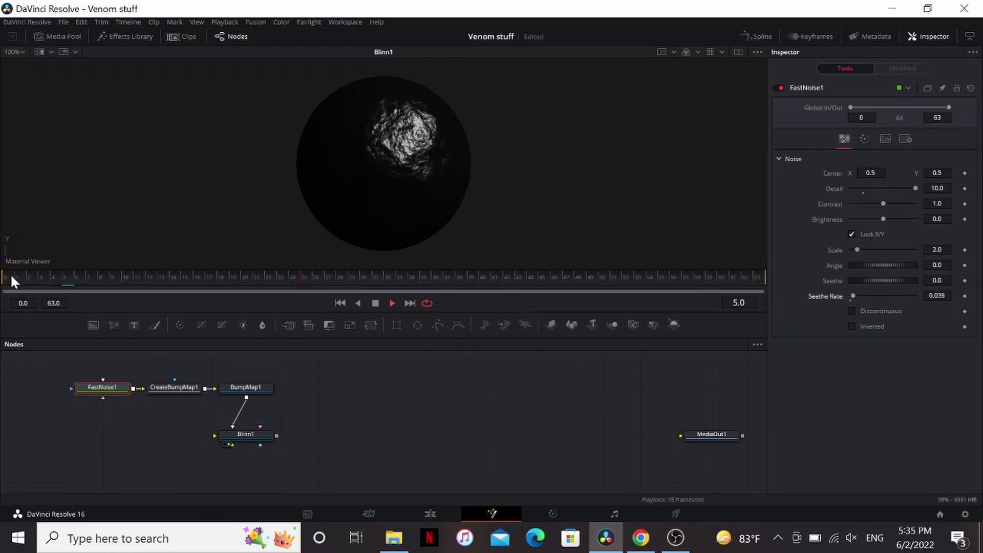
key(space)
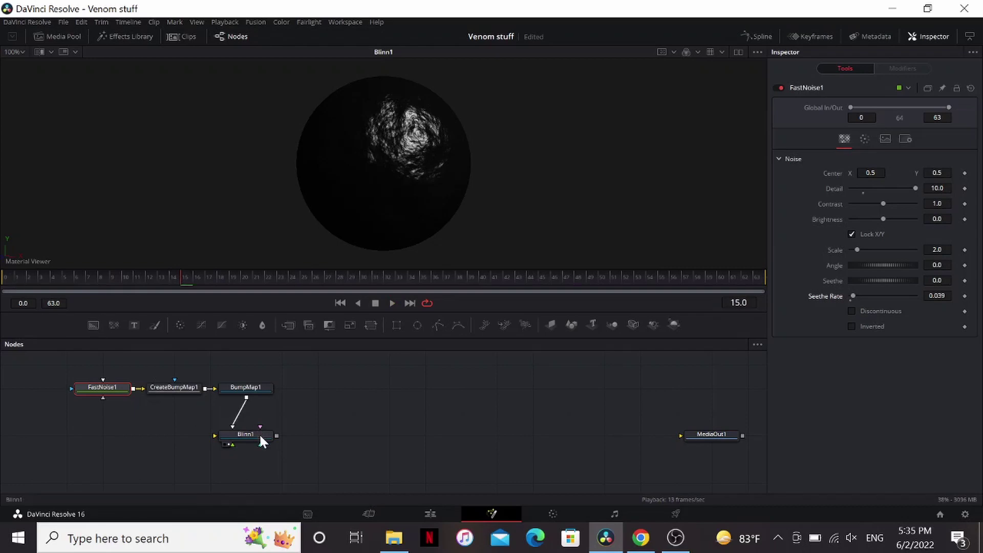
Step: Add a Reflect node after Blinn1 and display it in the viewer
click(263, 434)
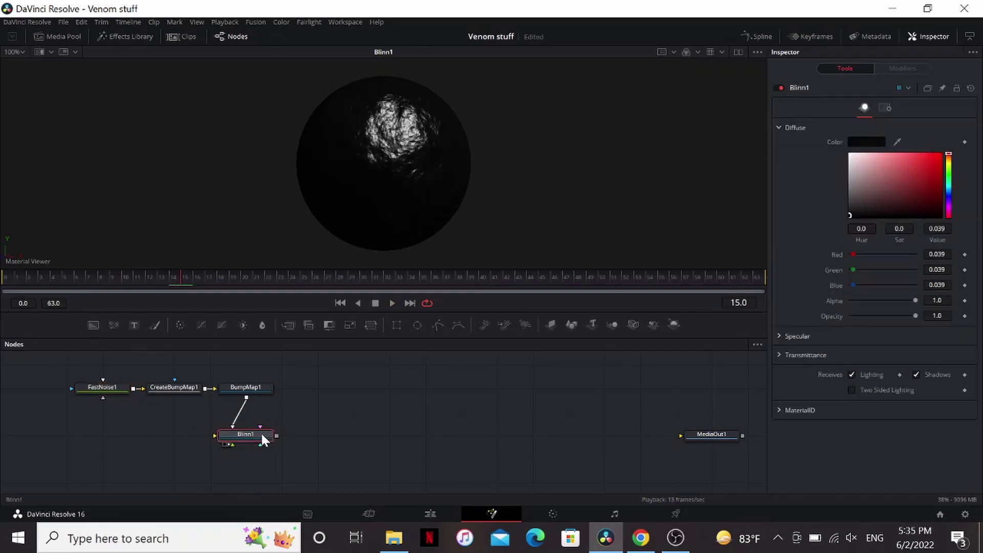
key(shift+space)
text(ref)
key(Return)
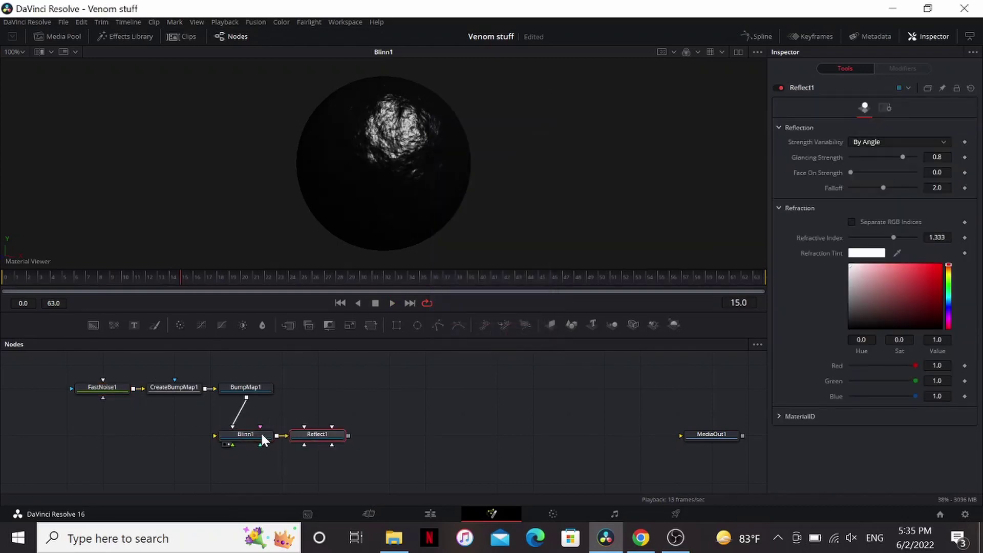
key(2)
Step: Bring the Room360lo.jpeg panorama from the media pool into the node graph above Reflect1 and view it
click(67, 40)
drag(172, 161, 308, 398)
key(1)
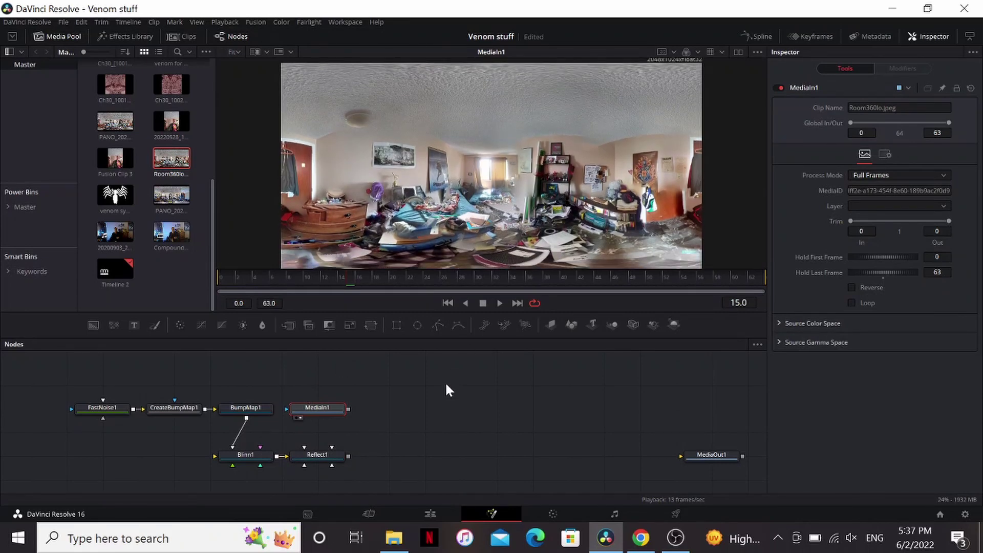
Step: Add a SphereMap node after MediaIn1 and connect its output to Reflect1's reflection input
key(shift+space)
text(sph)
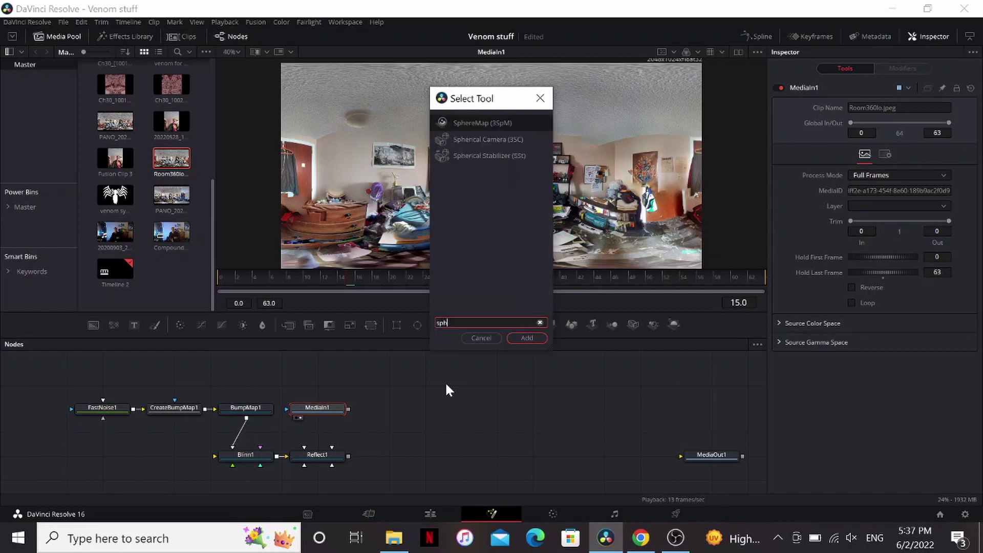
key(Return)
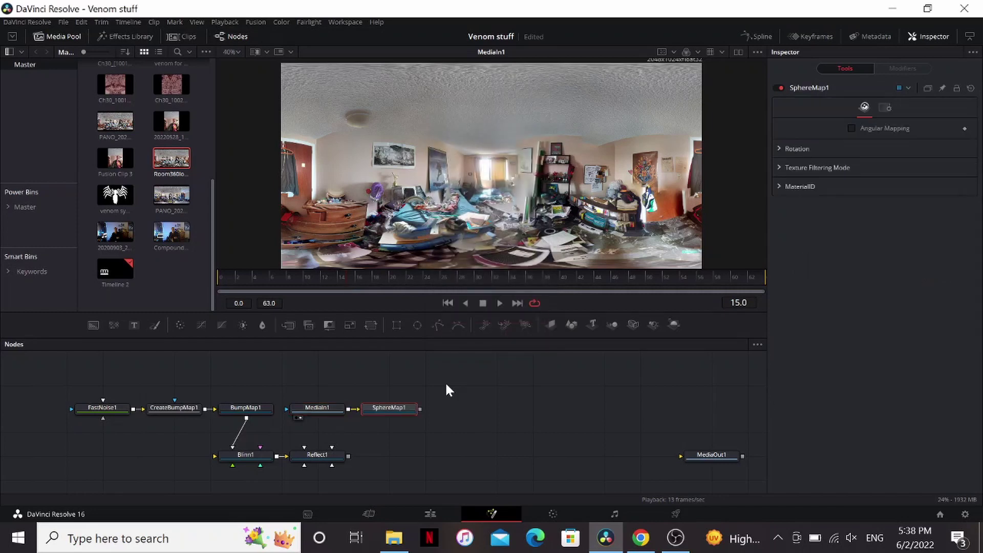
drag(349, 433, 332, 448)
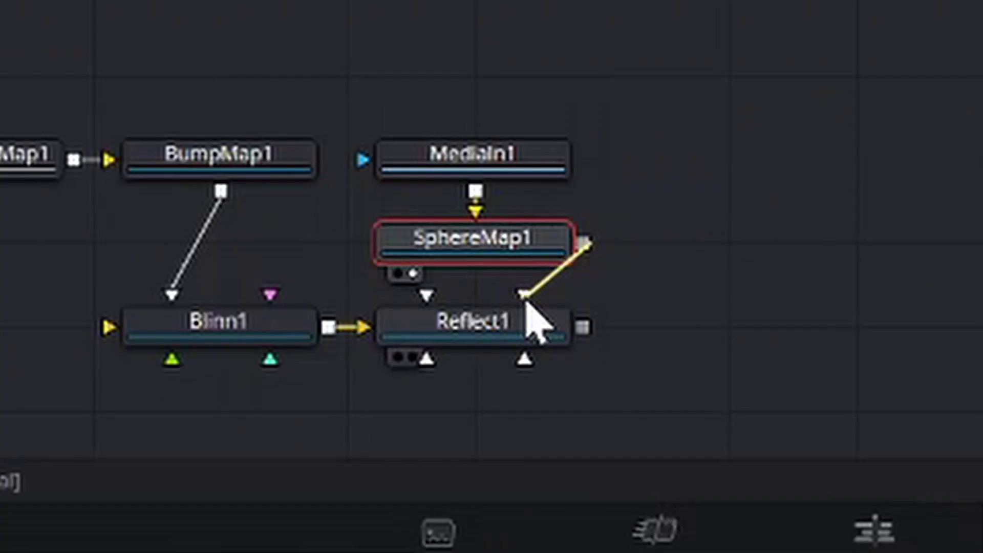
drag(526, 300, 533, 314)
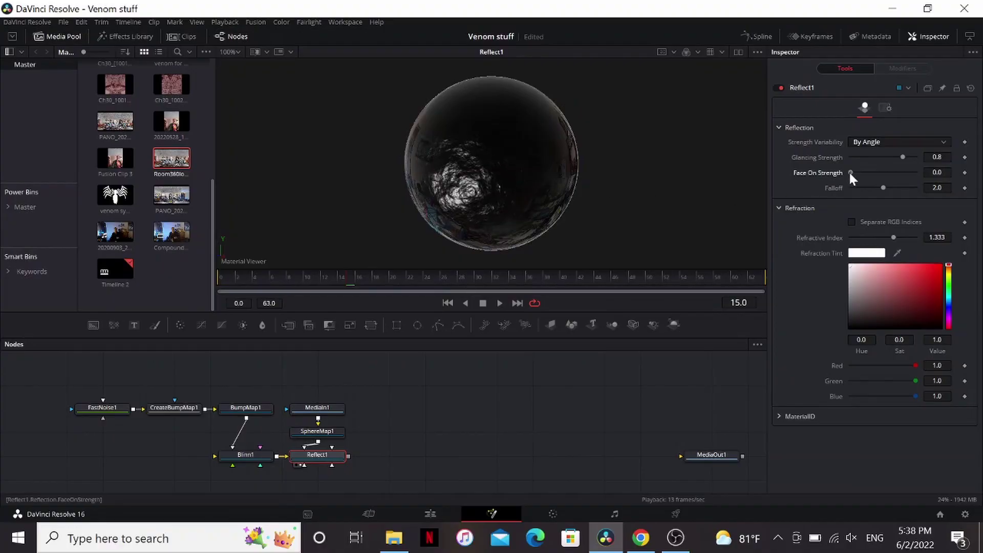
Step: Set Reflect1's Glancing Strength to about 0.509, Face On Strength to about 0.086 and Falloff to about 2.835
drag(850, 173, 890, 186)
drag(487, 141, 514, 173)
Step: Connect BumpMap1's output to Reflect1's bump map input and inspect the material sphere from another angle
click(245, 408)
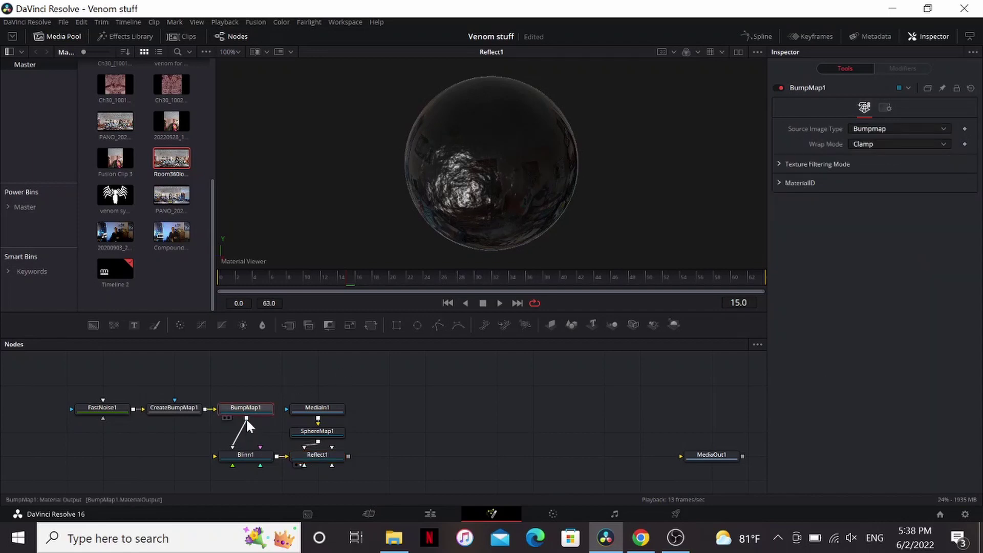
drag(298, 452, 299, 451)
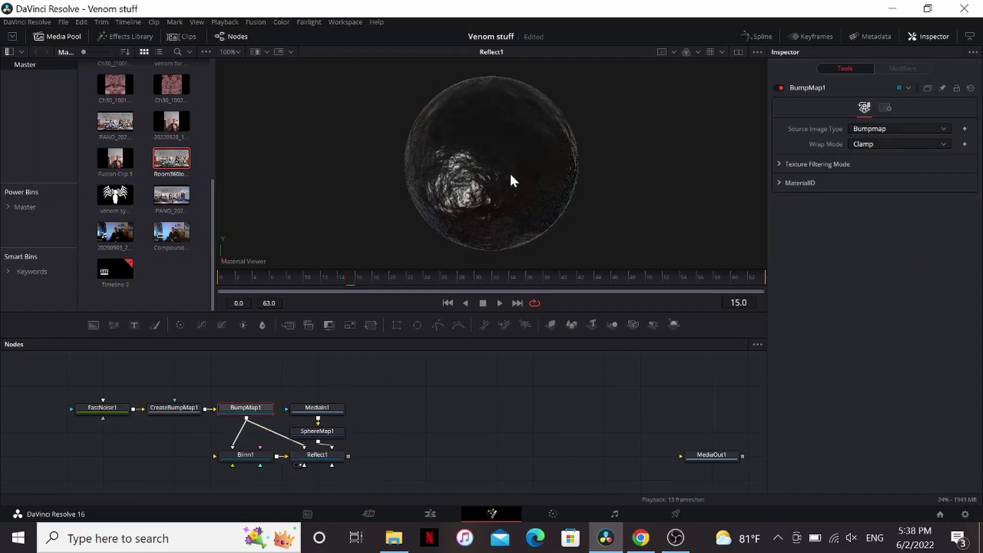
drag(512, 179, 373, 164)
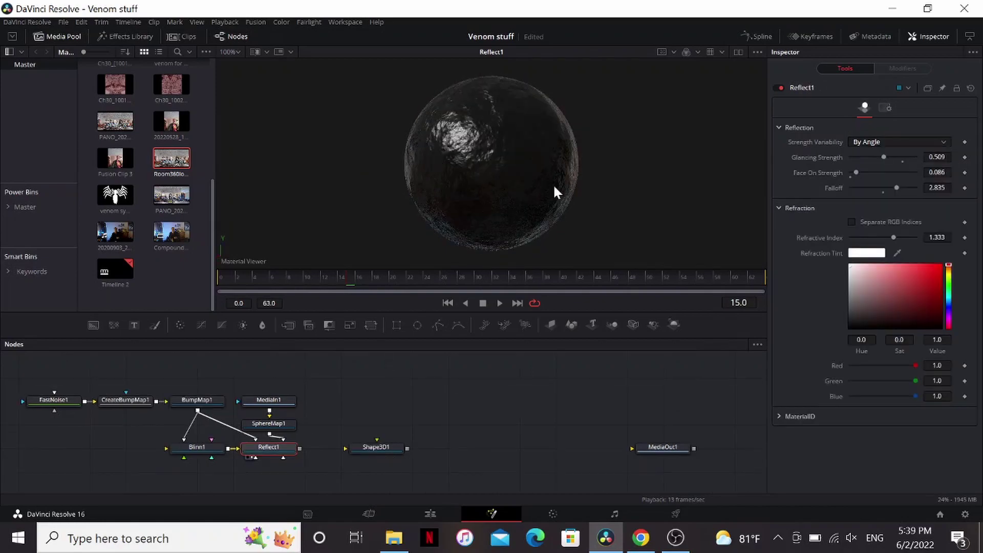
Step: Try Reflect1 as the material of Shape3D1 and view the plane
drag(300, 449, 522, 179)
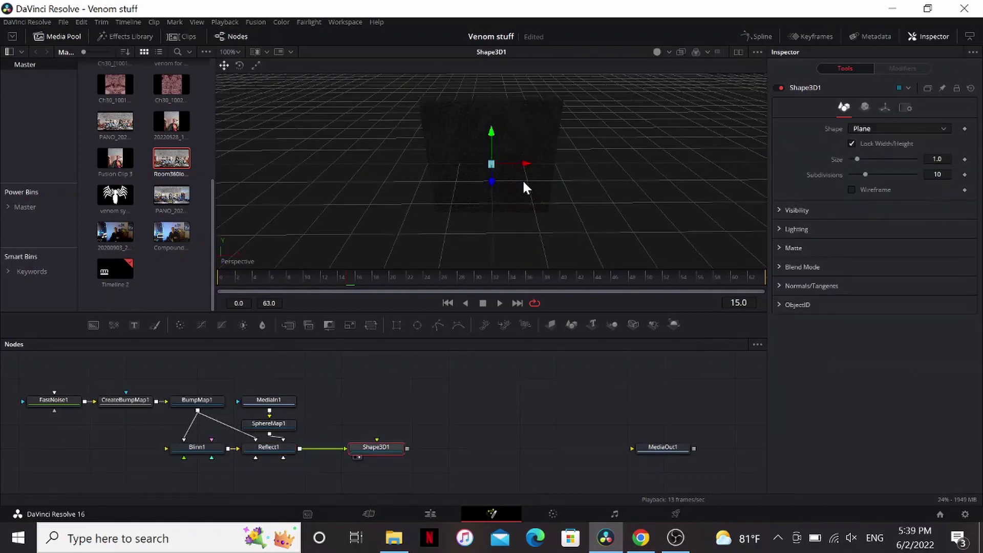
drag(428, 79, 578, 154)
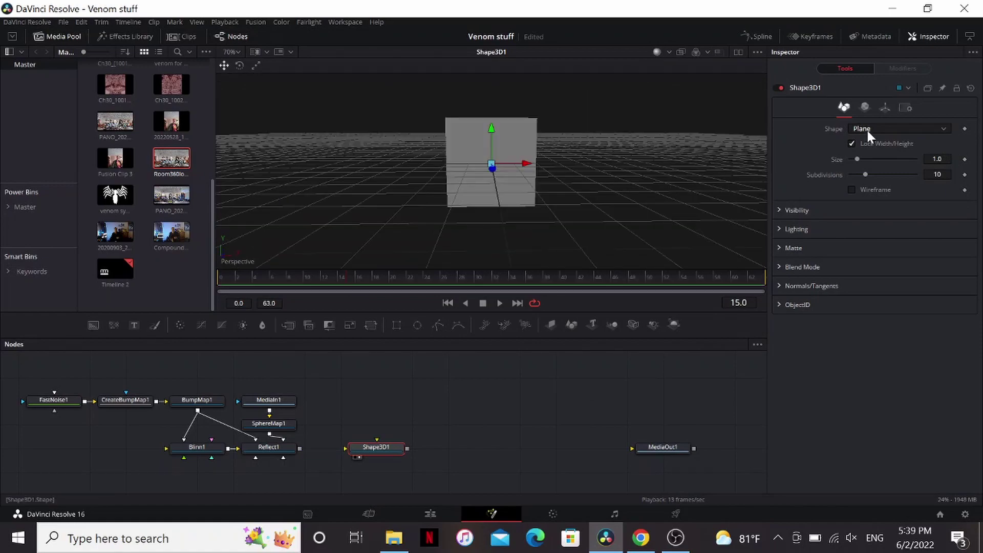
Step: Change Shape3D1 to a sphere, unlock its X/Y/Z scale and set the X and Z scale to 0.001
click(867, 128)
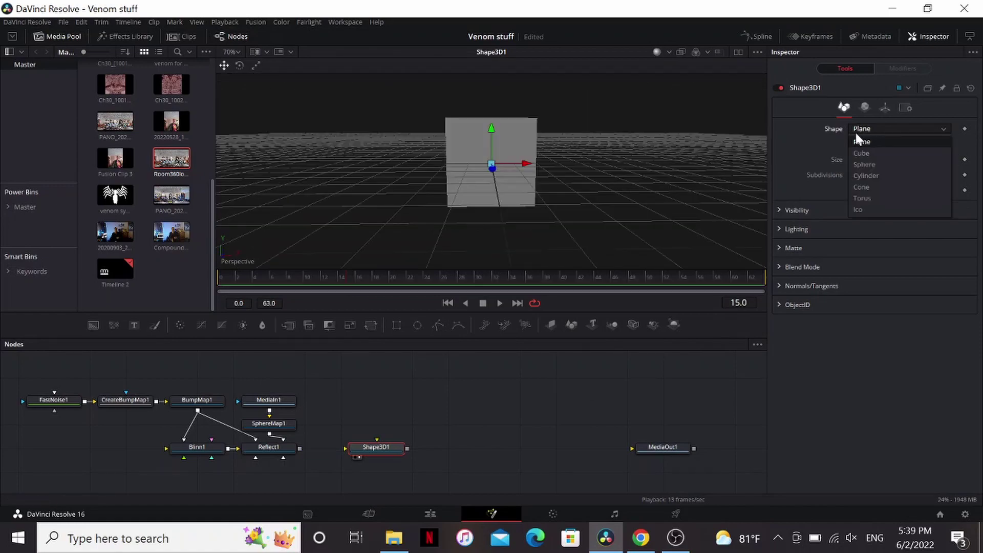
click(868, 163)
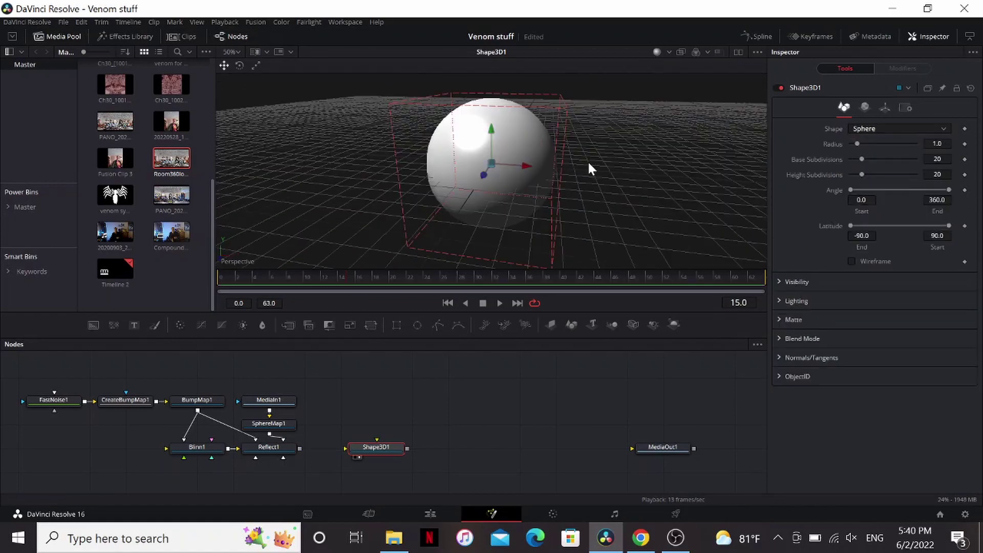
click(885, 107)
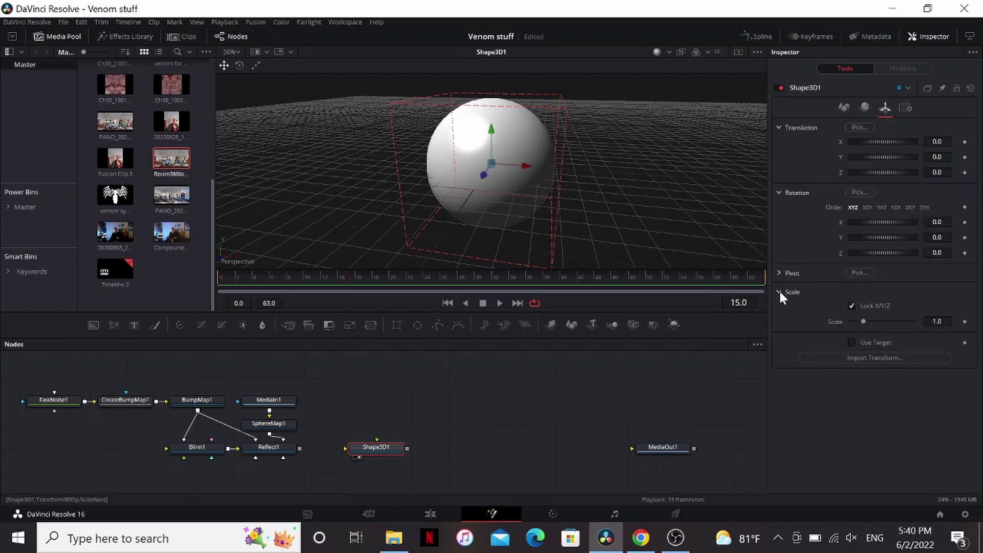
click(851, 306)
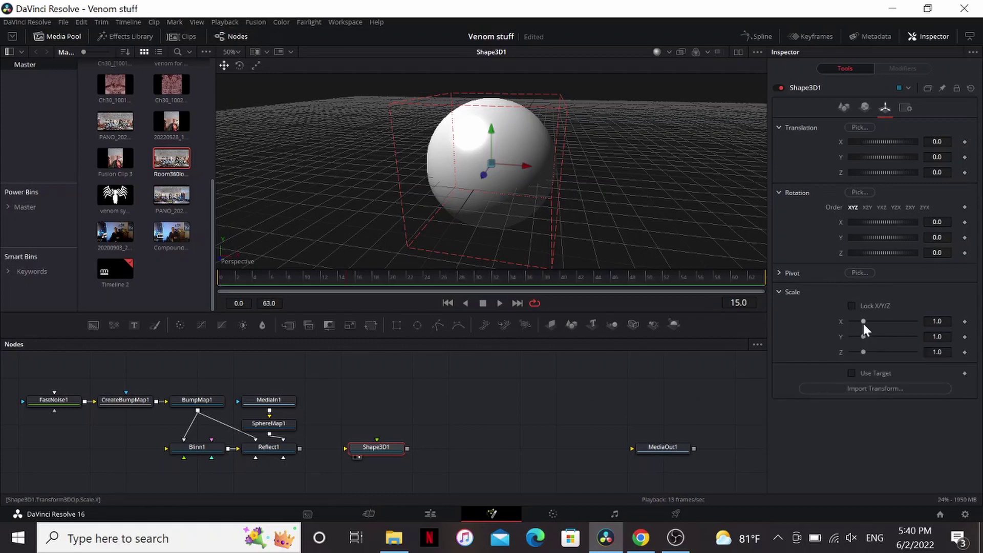
drag(864, 322, 815, 349)
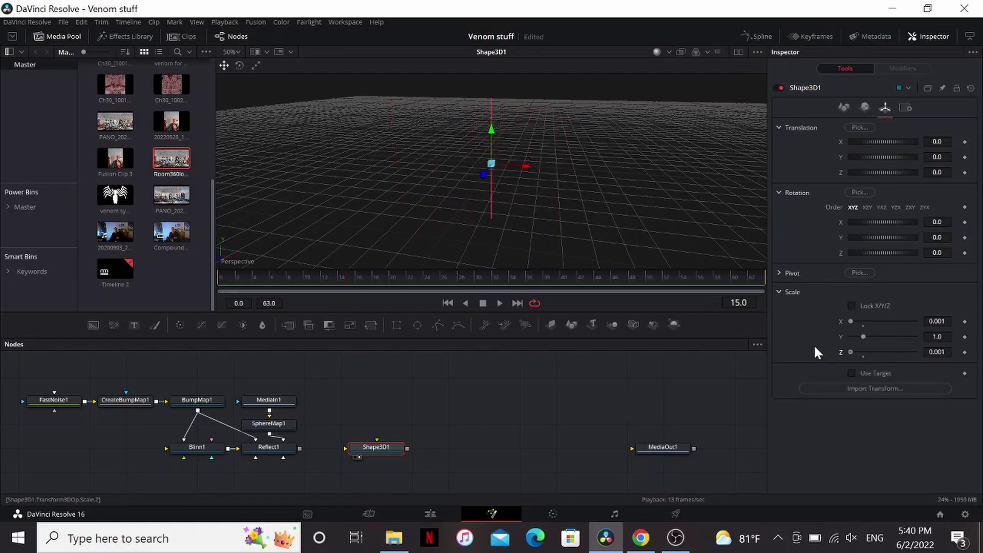
Step: Set Shape3D1's Y translation to 1 and its Y pivot to -1
drag(600, 169, 542, 143)
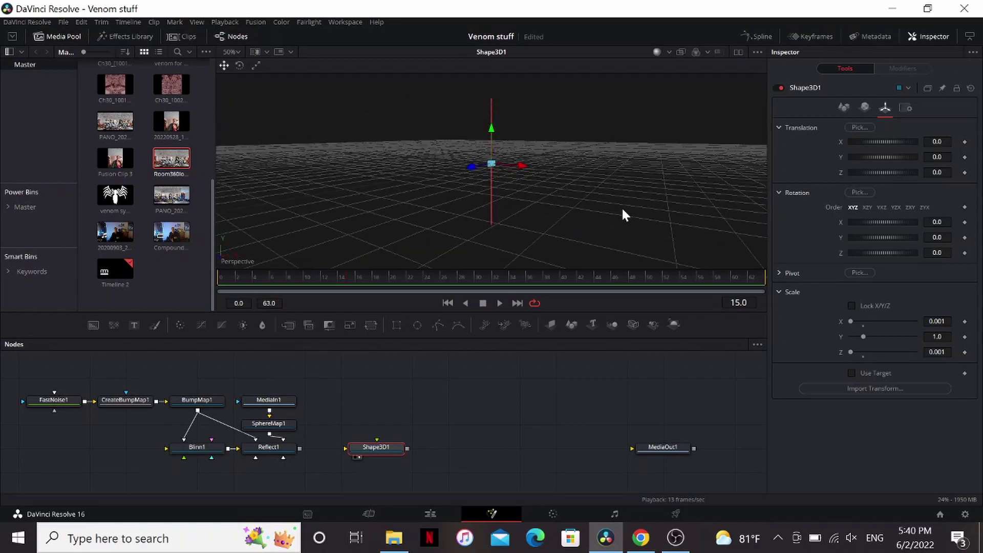
mouse_move(623, 213)
mouse_down()
mouse_move(514, 195)
mouse_move(631, 175)
mouse_move(633, 215)
mouse_up()
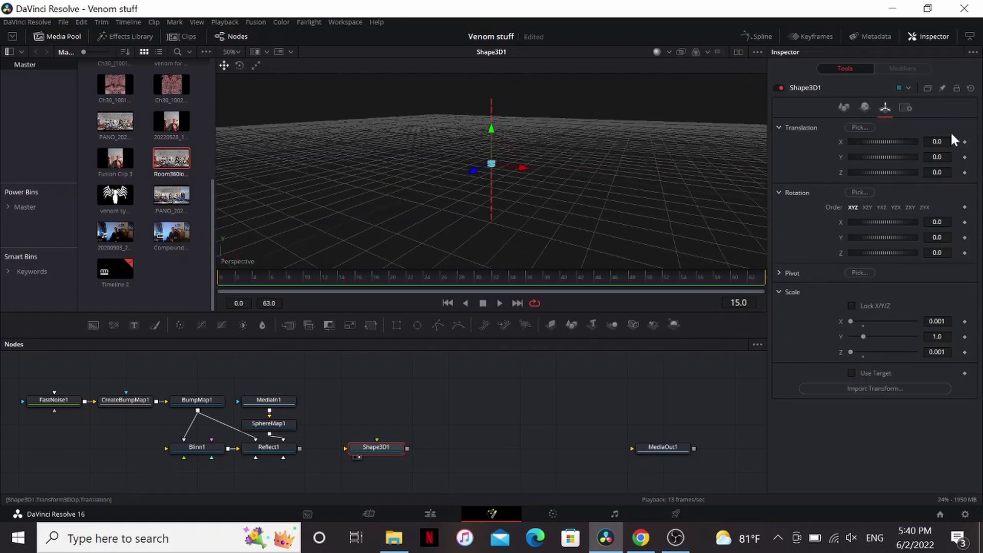
click(937, 157)
text(1)
key(Tab)
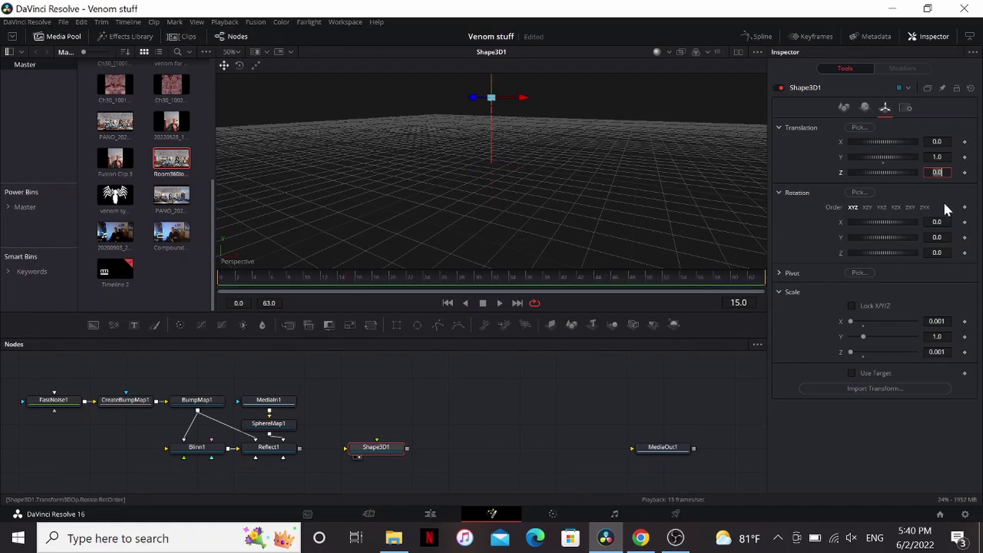
click(779, 275)
click(934, 303)
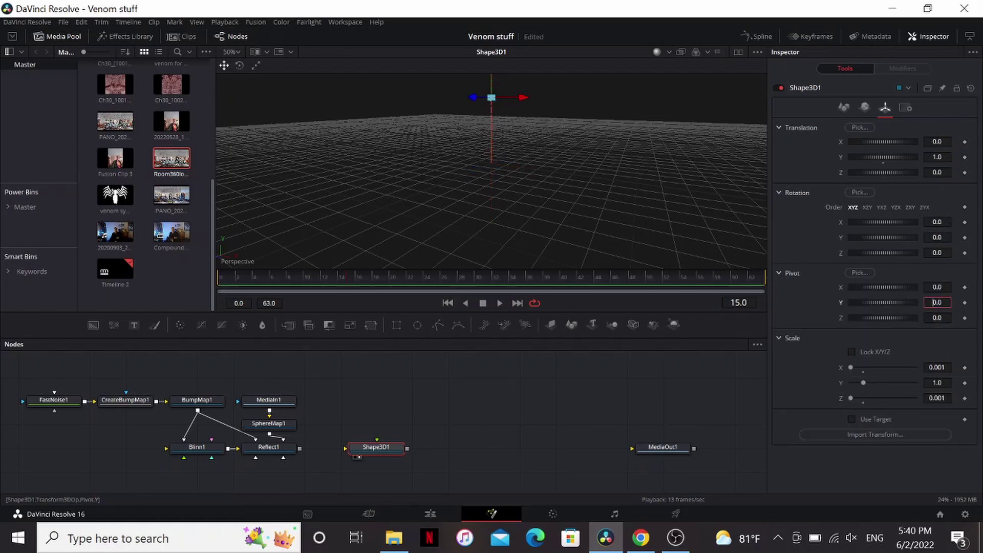
text(-1)
key(Tab)
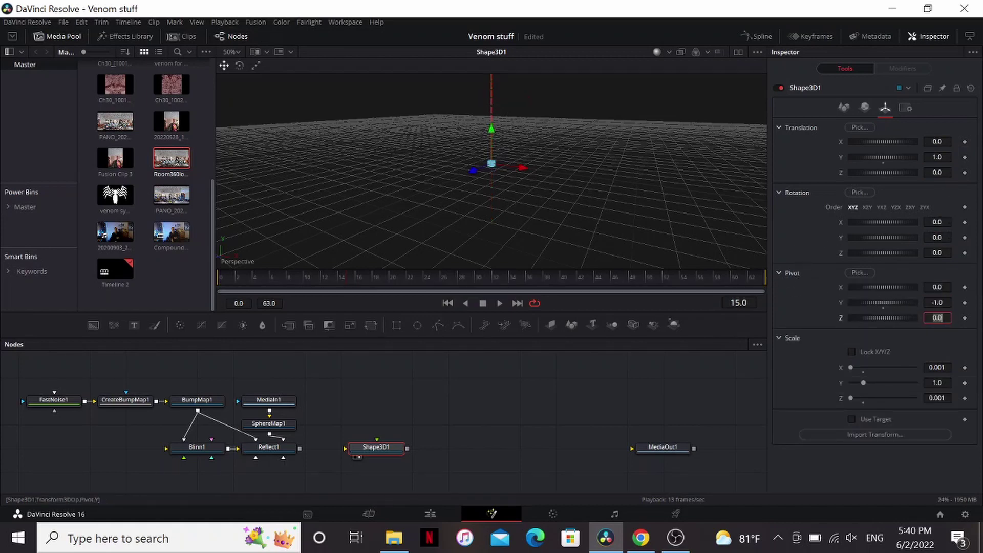
Step: Test shrinking Shape3D1 along its Y scale and restore the Y scale to 1.0
drag(507, 131, 508, 158)
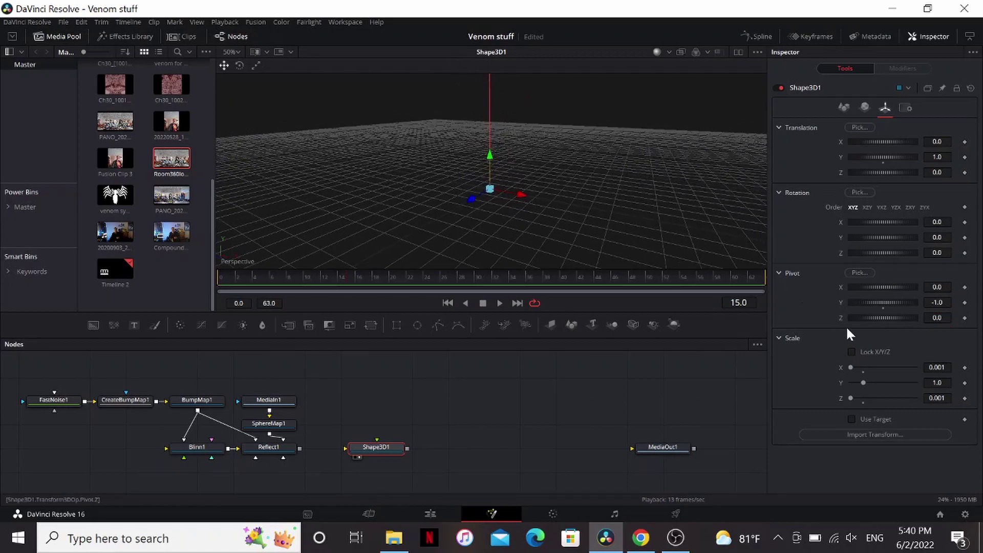
drag(864, 382, 853, 383)
click(864, 383)
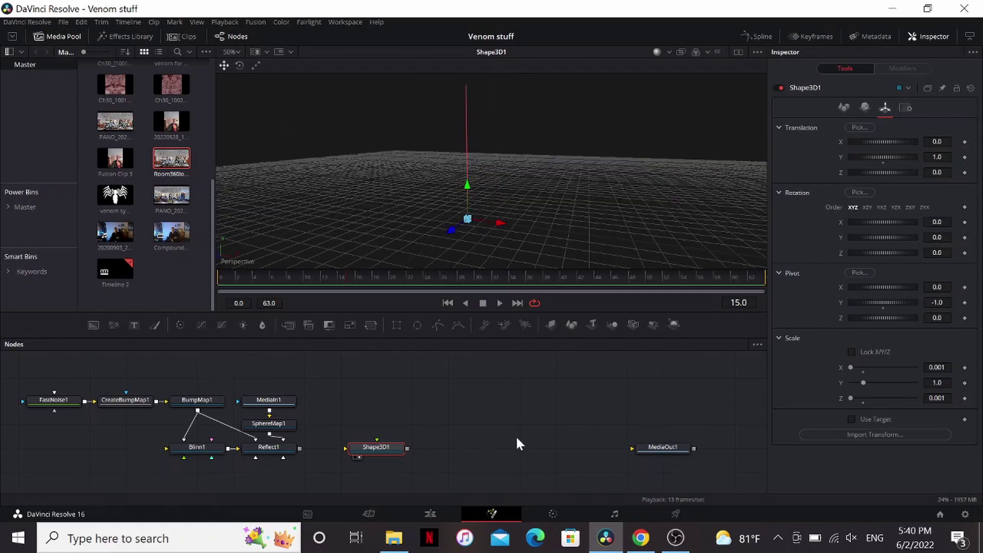
Step: Add a Displace 3D node fed by Shape3D1
key(shift+space)
text(dis)
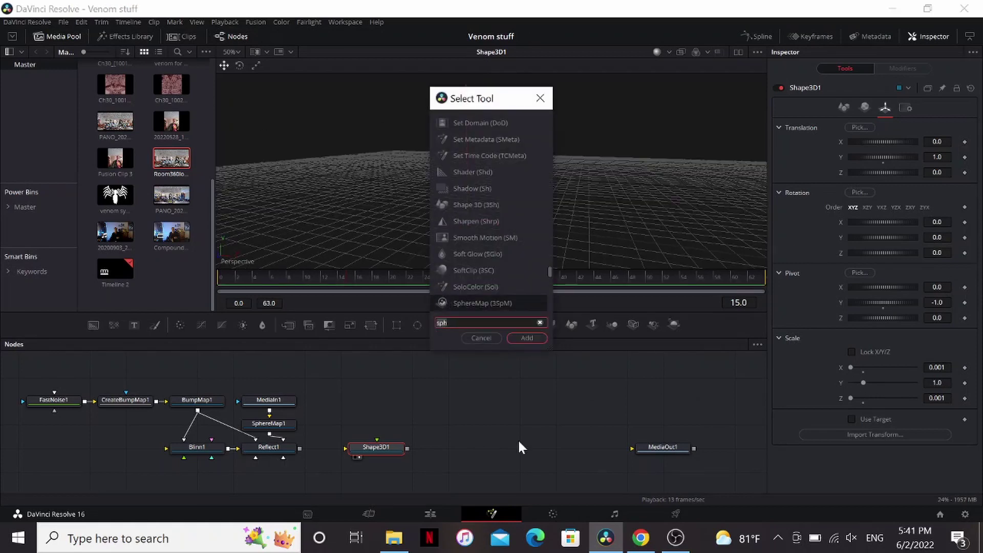
key(Down)
key(Down)
key(Down)
key(Return)
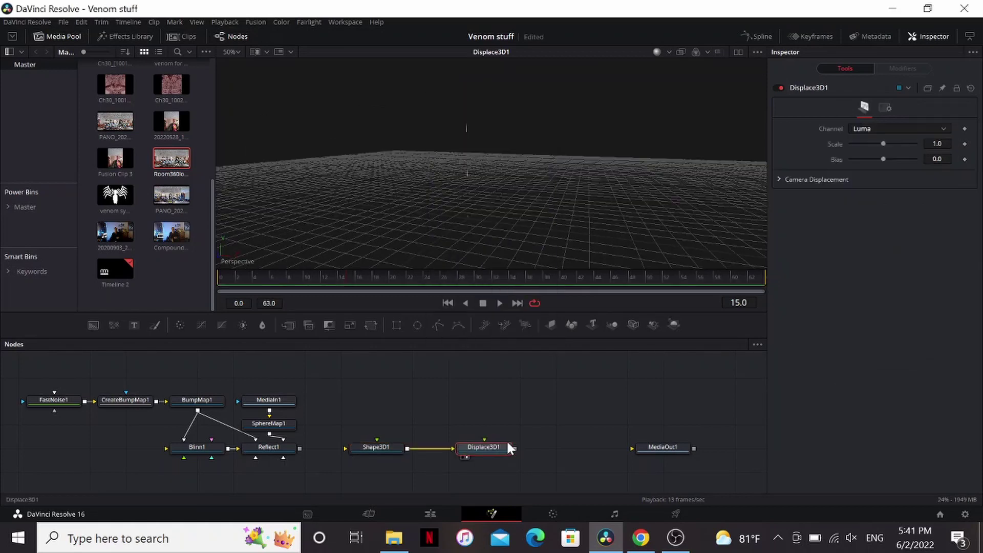
Step: Add a Fast Noise node and connect it as the displacement input of Displace3D1
drag(106, 323, 492, 446)
drag(465, 187, 403, 168)
scroll(451, 154, up, 2)
drag(463, 103, 411, 88)
Step: Insert a Weld 3D node between Shape3D1 and Displace3D1
click(382, 447)
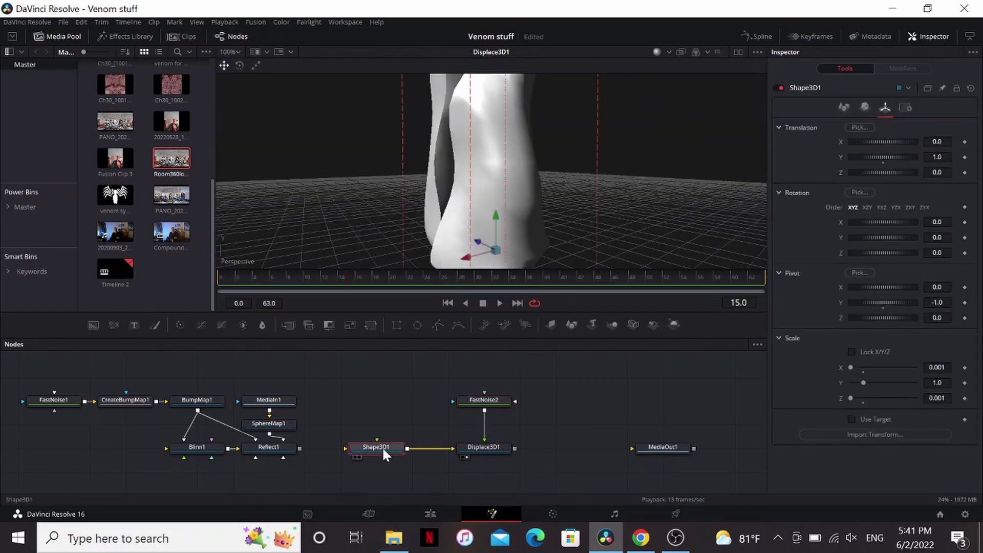
key(shift+space)
text(wel)
key(Return)
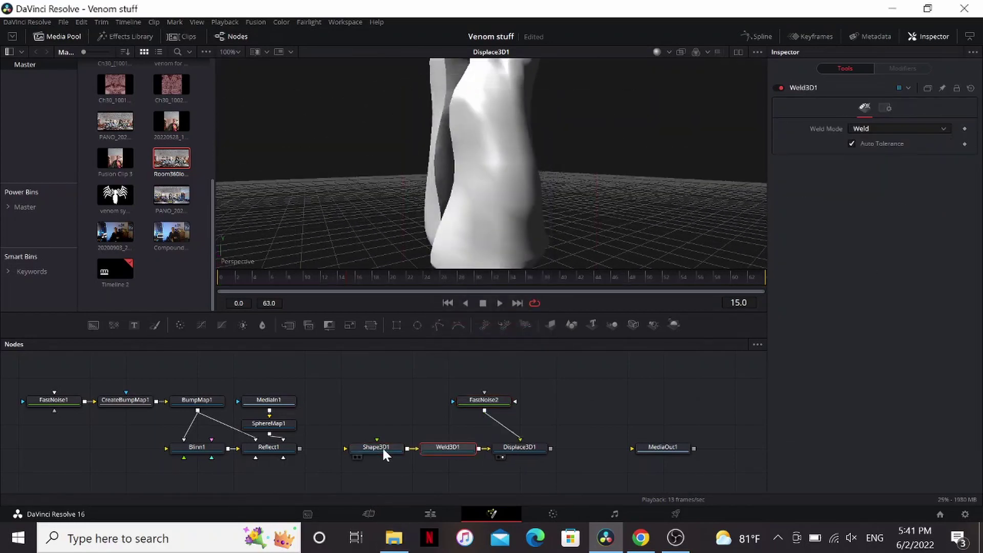
Step: Set Shape3D1's base subdivisions and height subdivisions to 100
click(382, 447)
scroll(560, 167, down, 2)
mouse_move(560, 167)
mouse_down()
mouse_move(724, 158)
mouse_move(618, 151)
mouse_move(574, 174)
mouse_up()
click(484, 401)
click(512, 195)
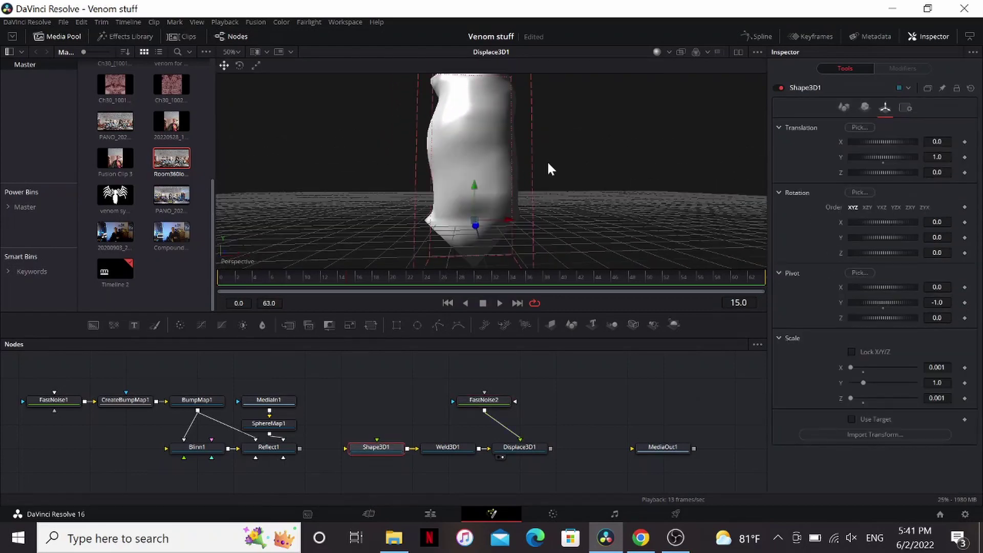
click(848, 112)
drag(861, 159, 917, 159)
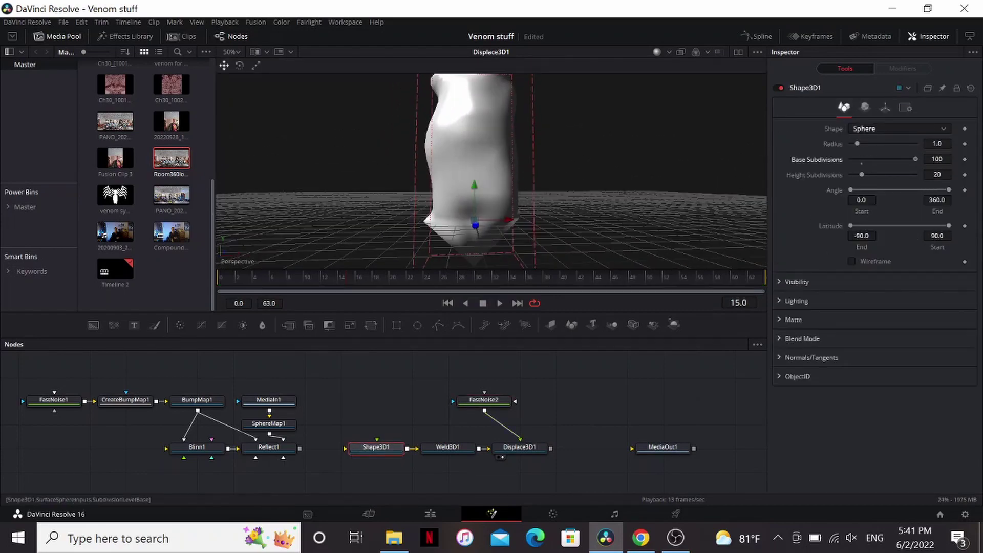
drag(861, 173, 918, 175)
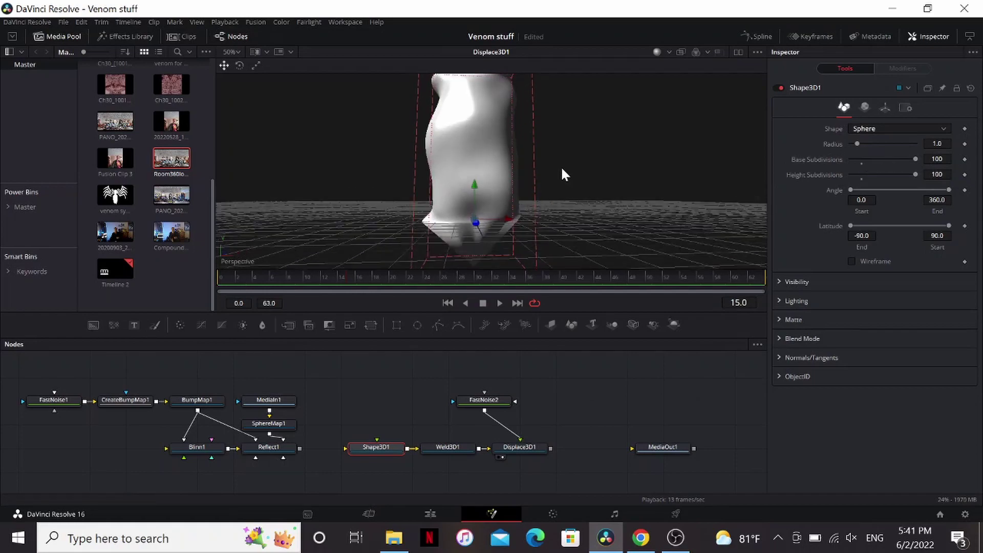
drag(560, 166, 530, 177)
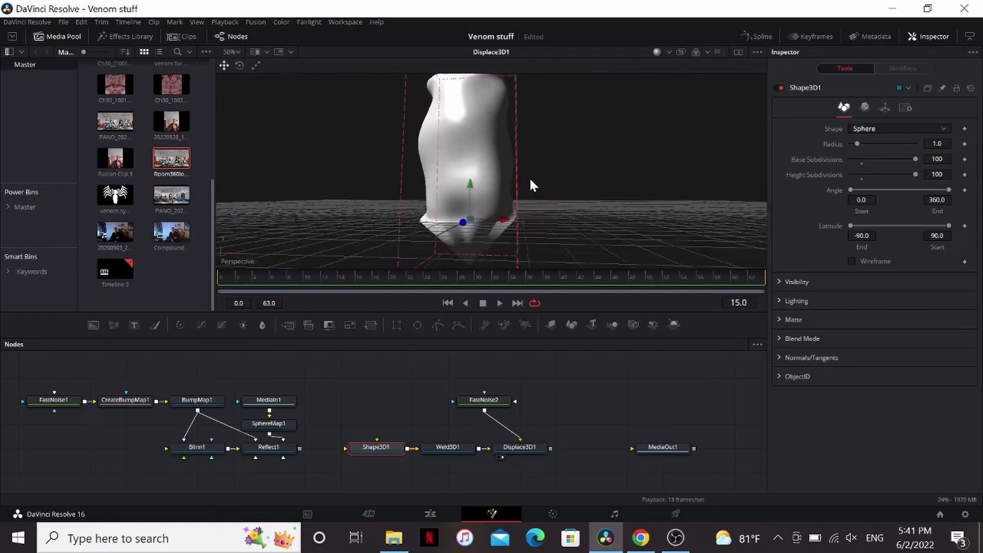
Step: Set Displace3D1's scale to 0.03
right_click(529, 179)
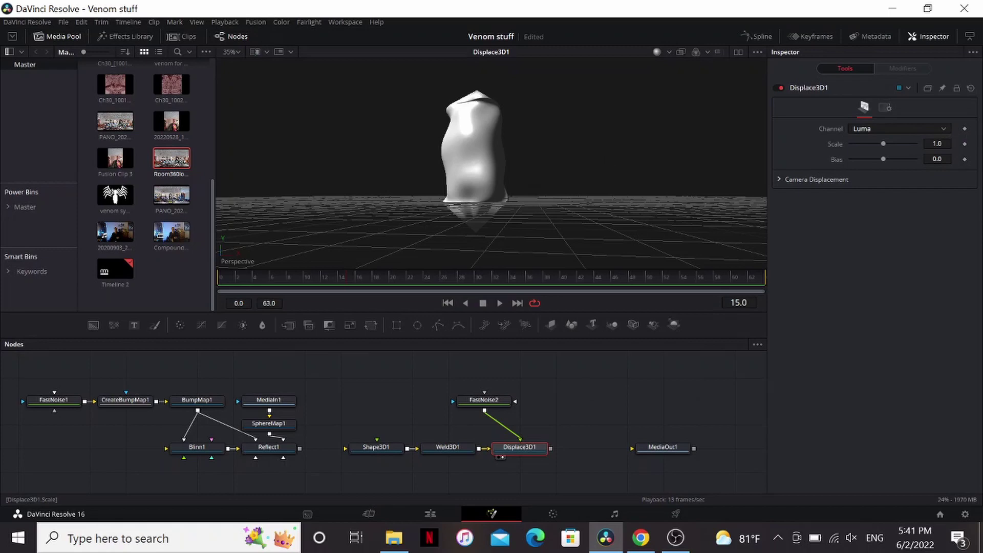
click(937, 143)
key(Return)
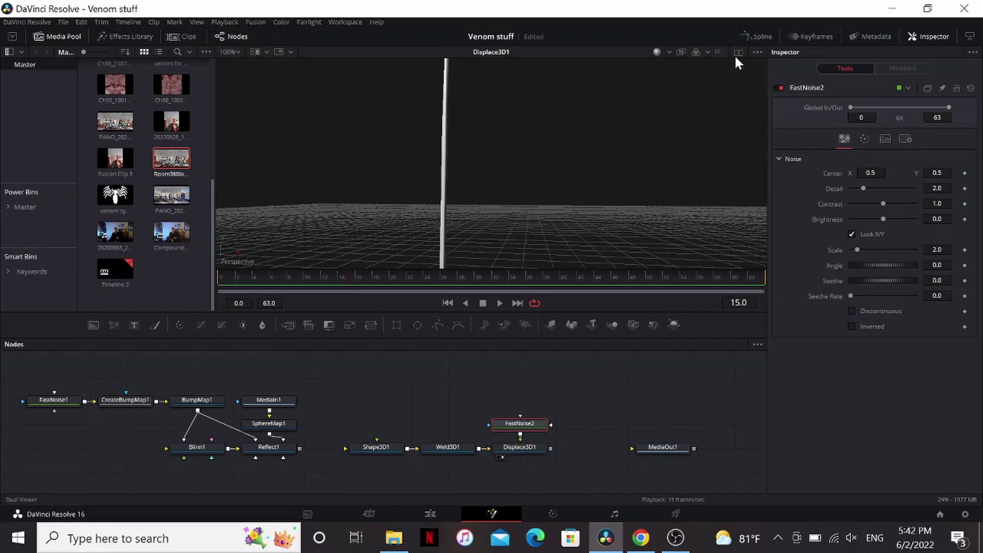
Step: Show FastNoise2 beside Displace3D1 in a dual viewer and hide the Media Pool
click(738, 53)
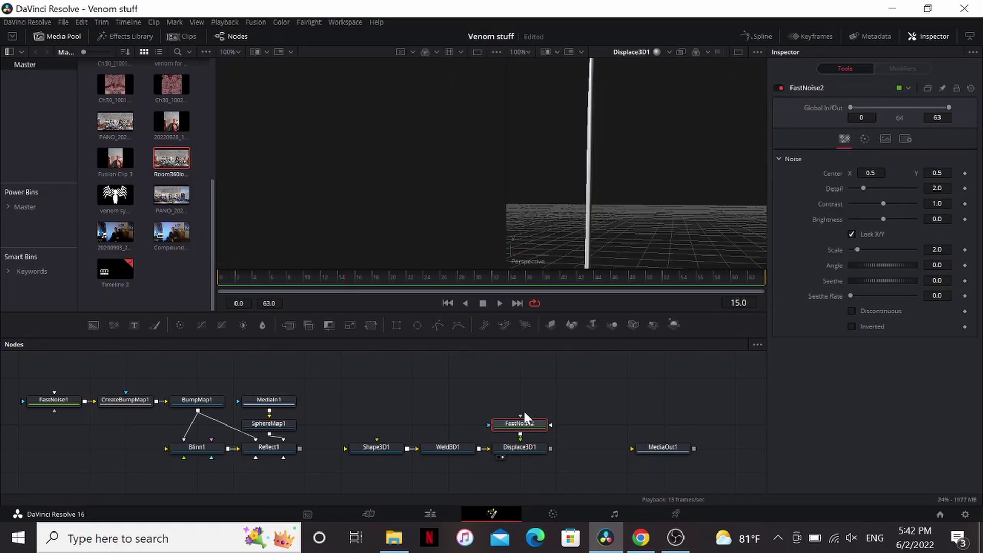
key(1)
click(68, 38)
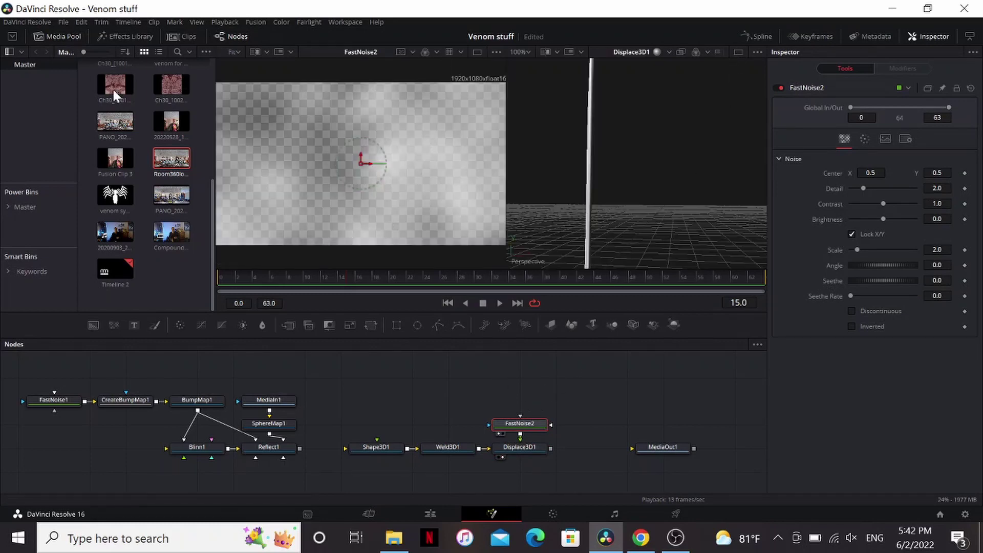
Step: Set FastNoise2's detail to 6.22
drag(867, 189, 891, 189)
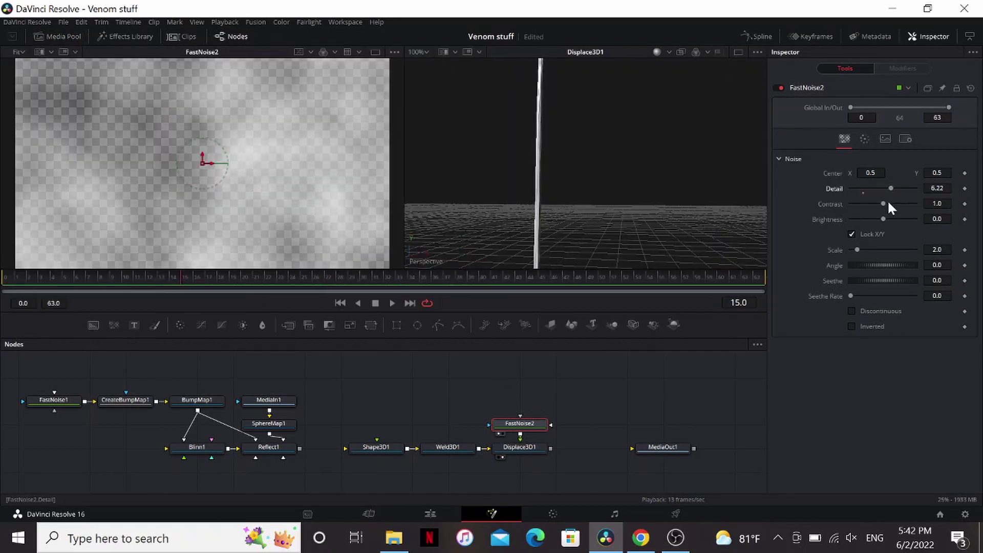
scroll(571, 178, up, 1)
drag(532, 174, 535, 218)
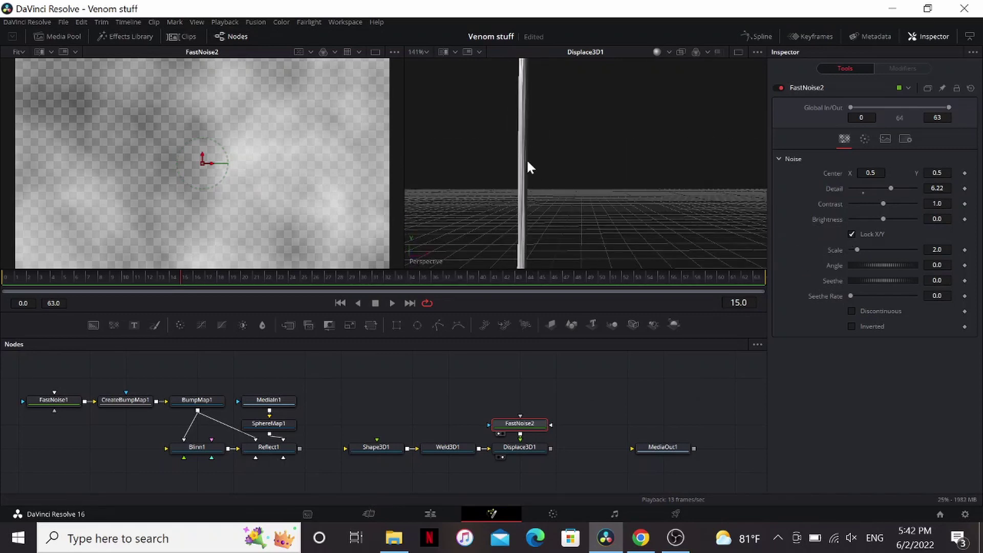
scroll(528, 159, down, 1)
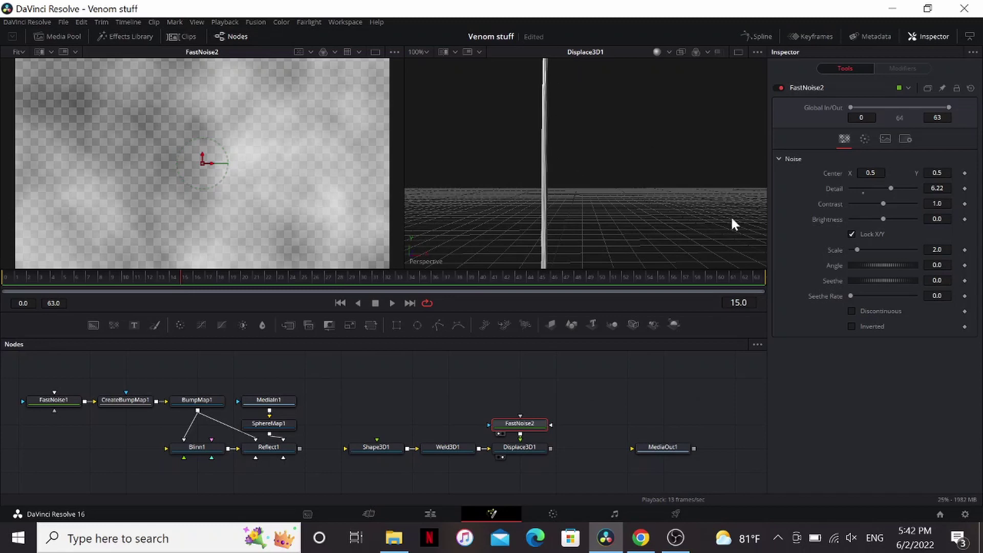
Step: Unlock FastNoise2's X/Y scale and set its X scale to 0.69 and Y scale to 20.0
click(852, 234)
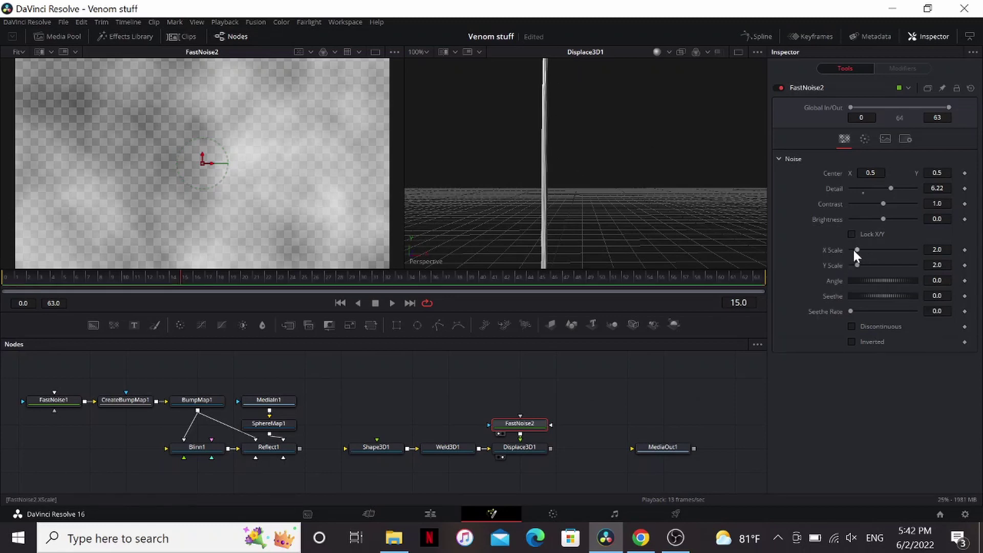
mouse_move(857, 250)
mouse_down()
mouse_move(872, 265)
mouse_move(930, 262)
mouse_up()
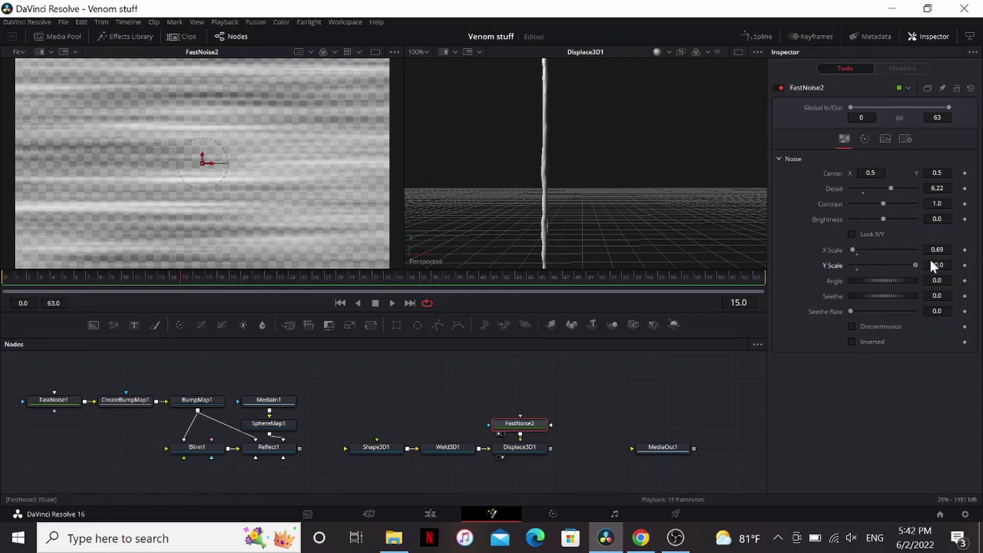
mouse_move(600, 189)
mouse_down()
mouse_move(505, 119)
mouse_move(601, 174)
mouse_up()
scroll(601, 174, up, 2)
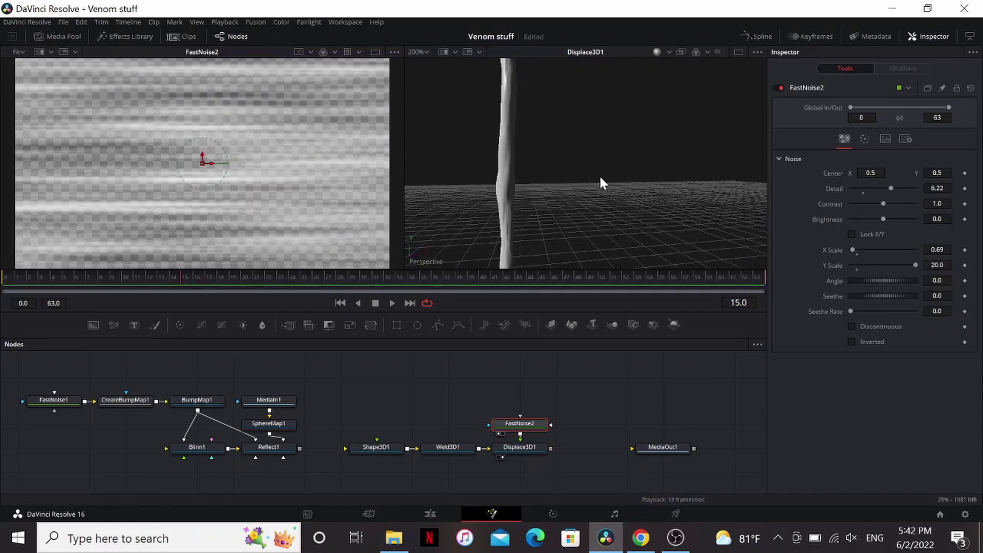
scroll(599, 175, down, 1)
Step: Set FastNoise2's contrast to 2.27, seethe rate to 0.055 and detail to 4.57
drag(882, 204, 893, 202)
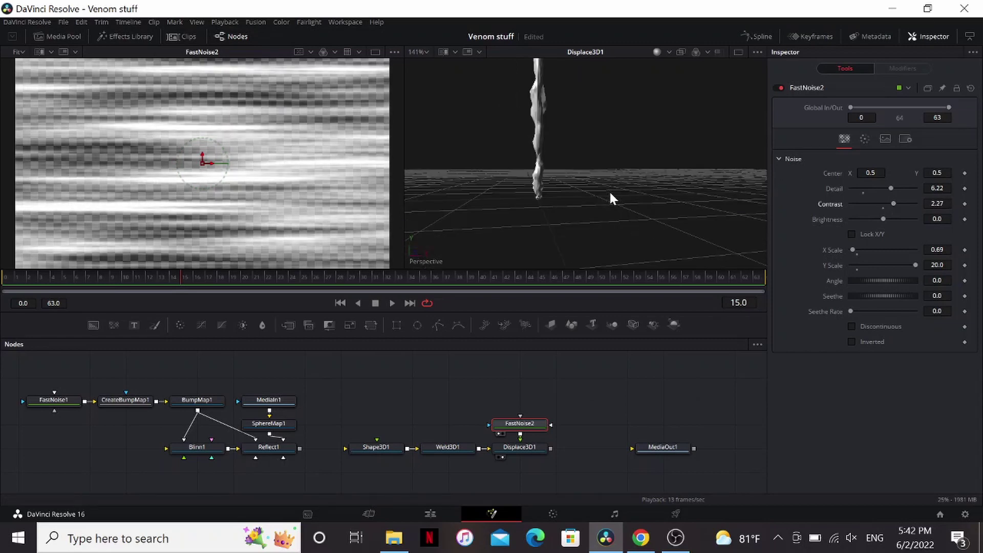
drag(610, 189, 603, 184)
scroll(602, 183, down, 1)
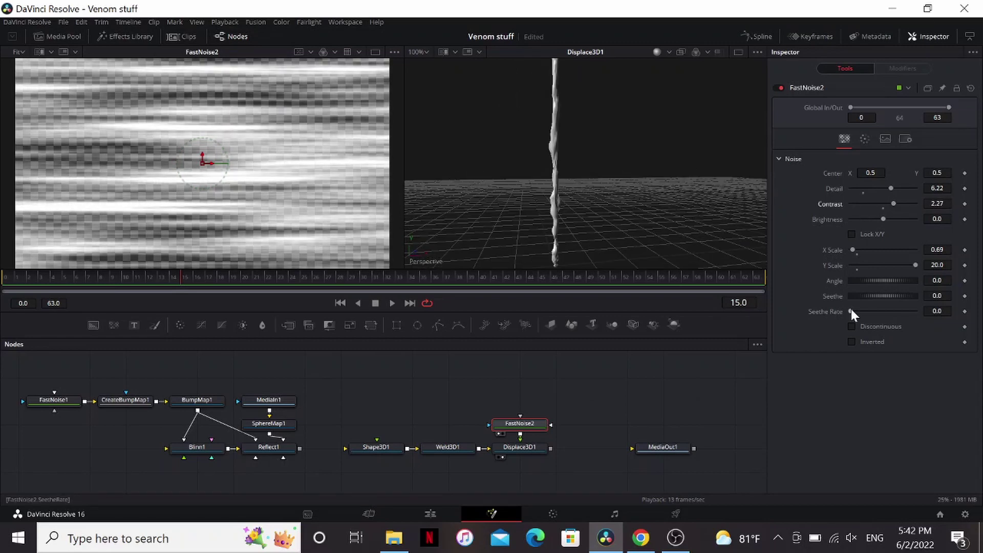
drag(851, 310, 853, 310)
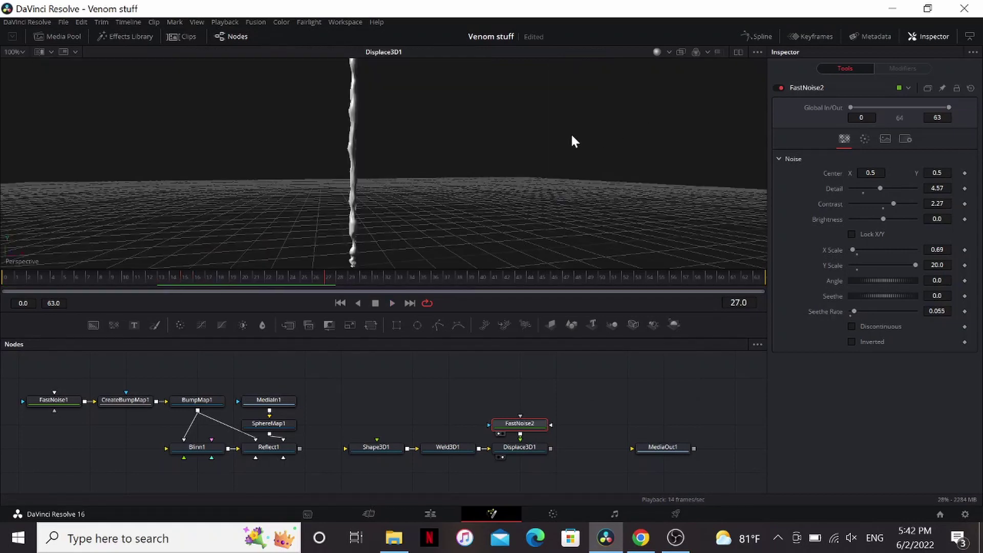
Step: Duplicate the FastNoise2 and Displace3D1 pair twice, stacking the copies below the original nodes
drag(548, 409, 440, 381)
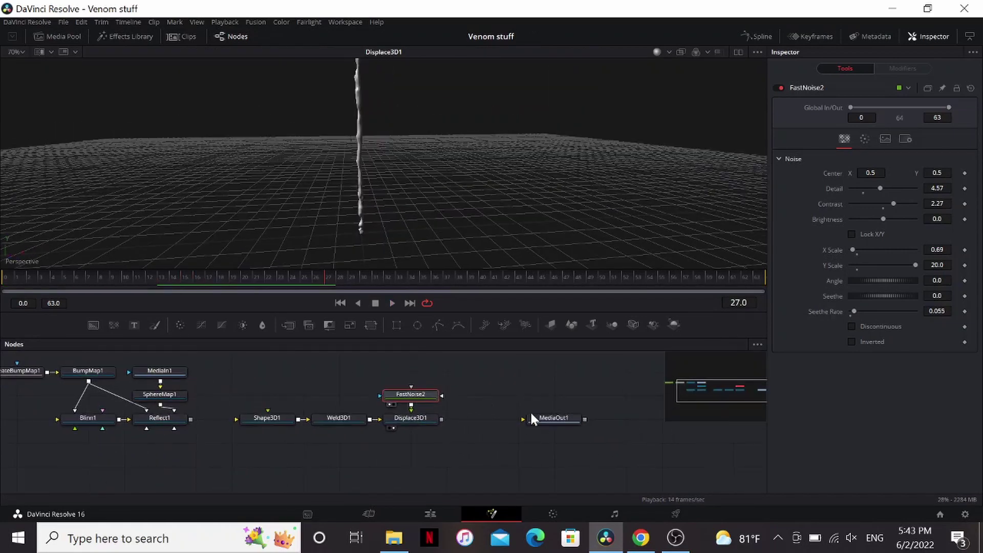
click(428, 419)
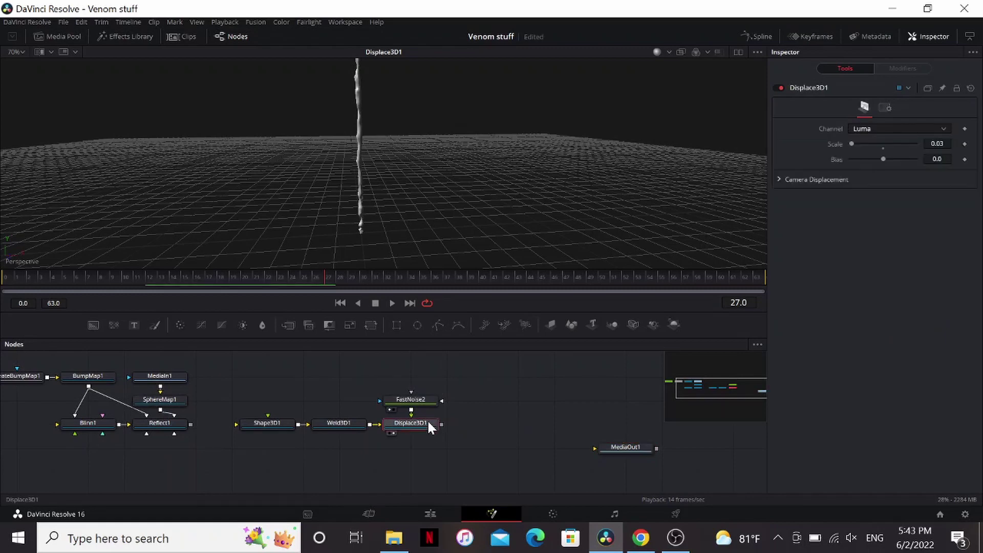
drag(444, 442, 409, 385)
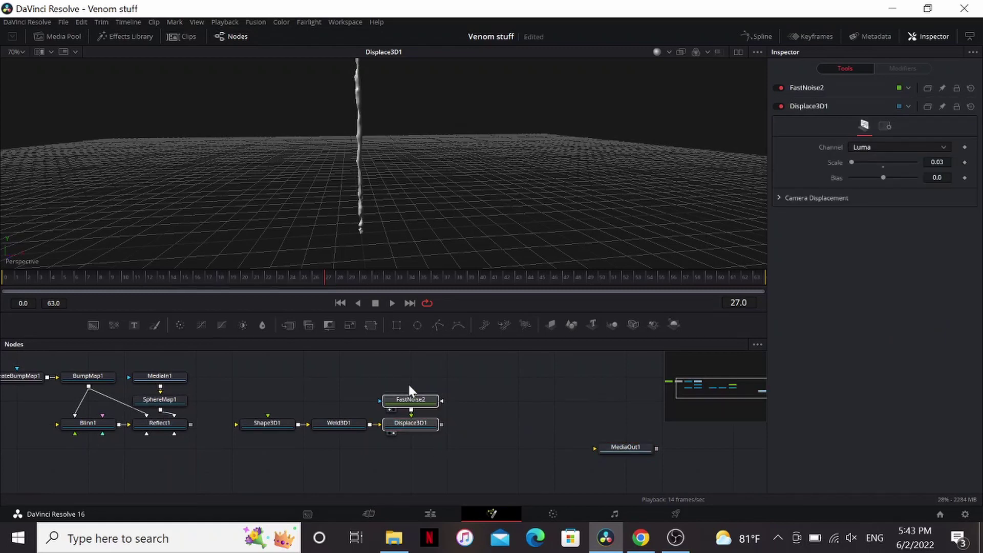
key(ctrl+v)
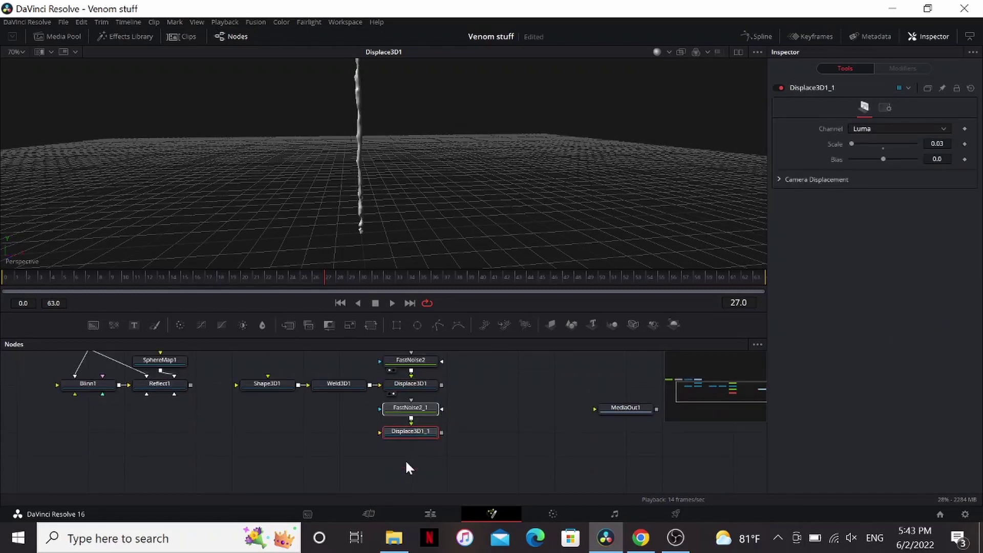
key(ctrl+v)
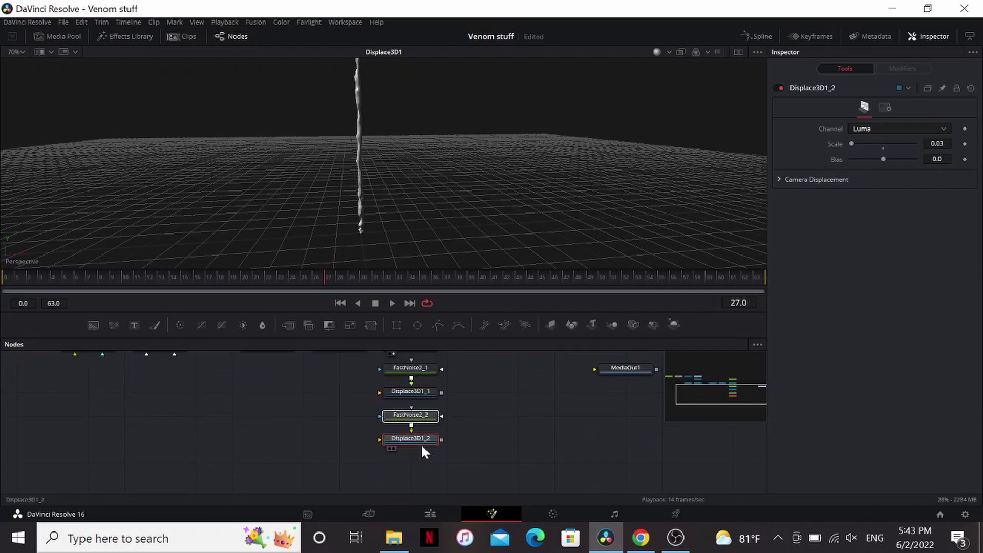
Step: Connect Weld3D1 to both Displace3D1_1 and Displace3D1_2, and view Displace3D1_1
scroll(420, 441, up, 1)
drag(370, 377, 383, 469)
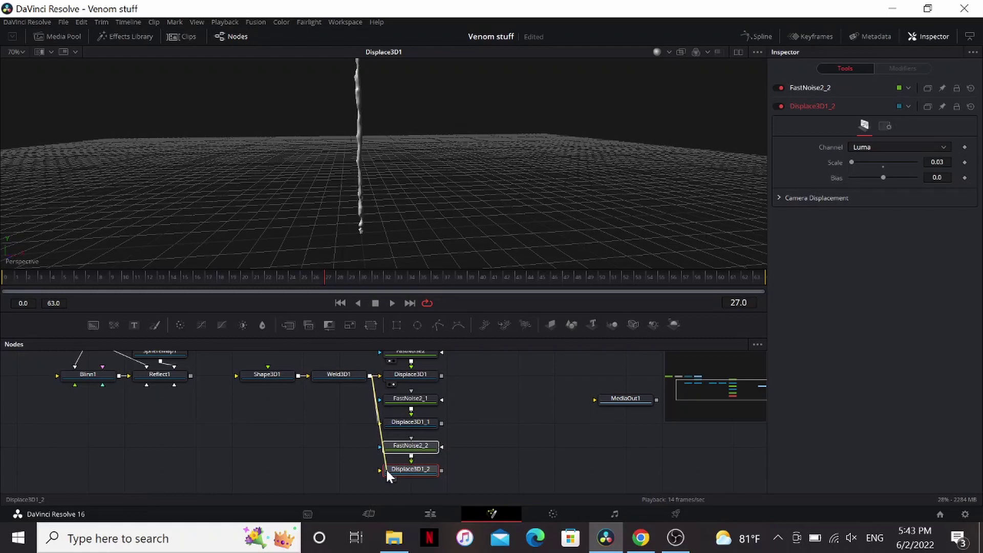
click(416, 419)
key(1)
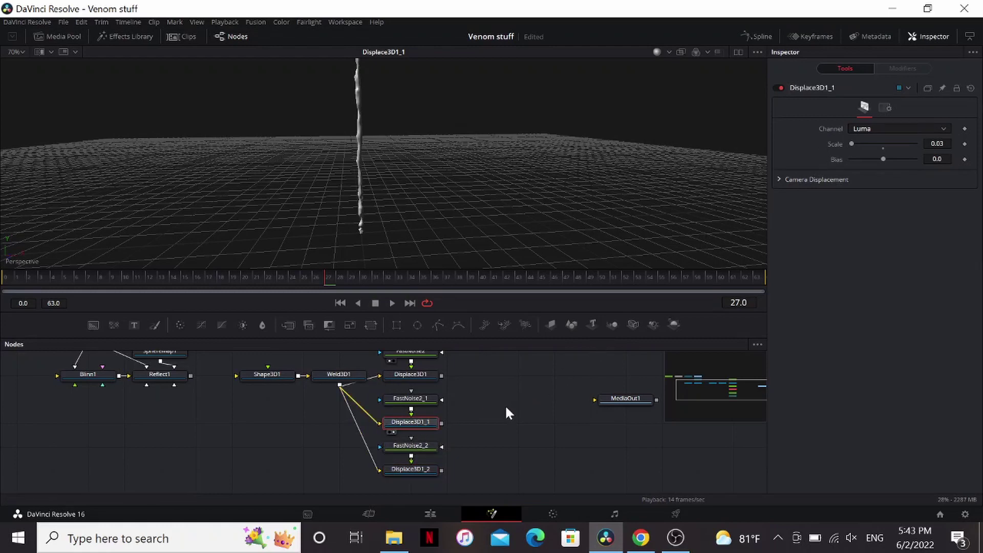
Step: Change the seethe value of FastNoise2_1 and open the noise settings of FastNoise2_2
click(422, 401)
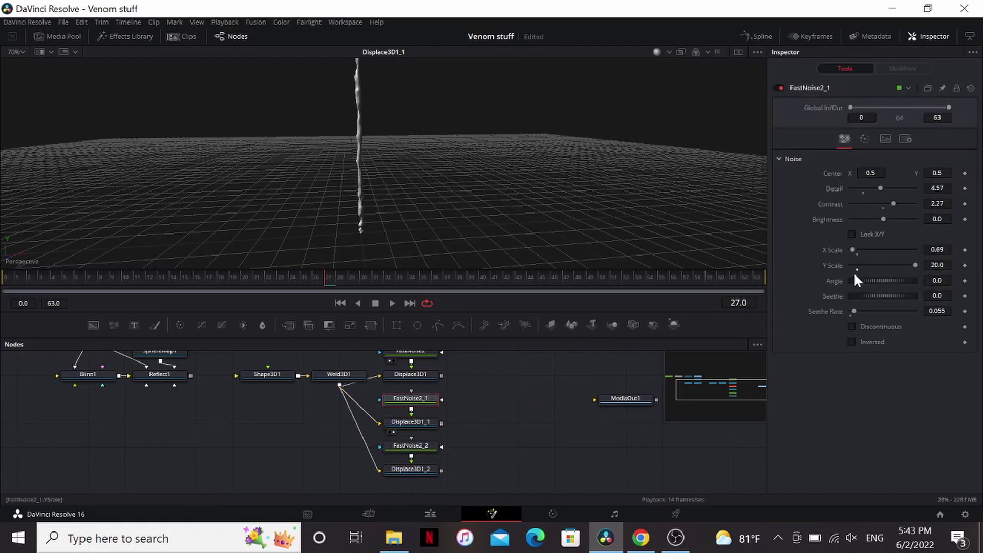
drag(857, 297, 880, 293)
click(417, 447)
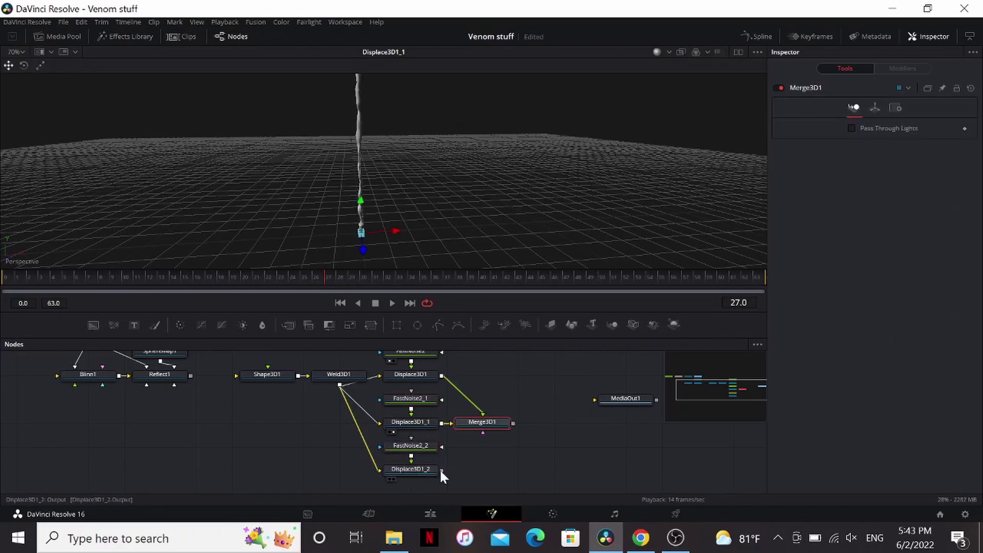
Step: Connect Displace3D1_2 to Merge3D1, view the merge, and leave room before it in the node graph
drag(442, 470, 474, 426)
key(1)
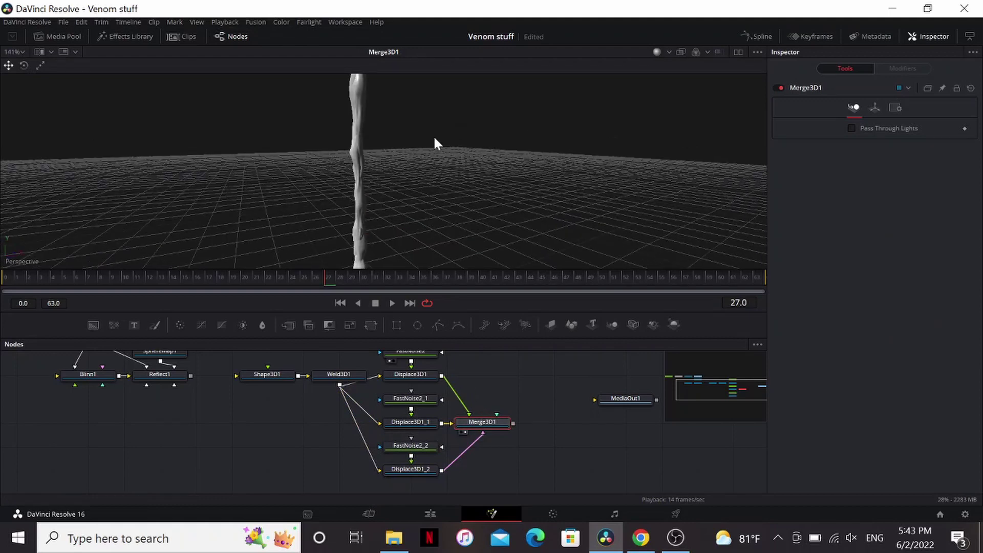
drag(484, 420, 557, 423)
Step: Insert Transform 3D nodes between Displace3D1_1 and Merge3D1 and between Displace3D1_2 and Merge3D1
click(433, 423)
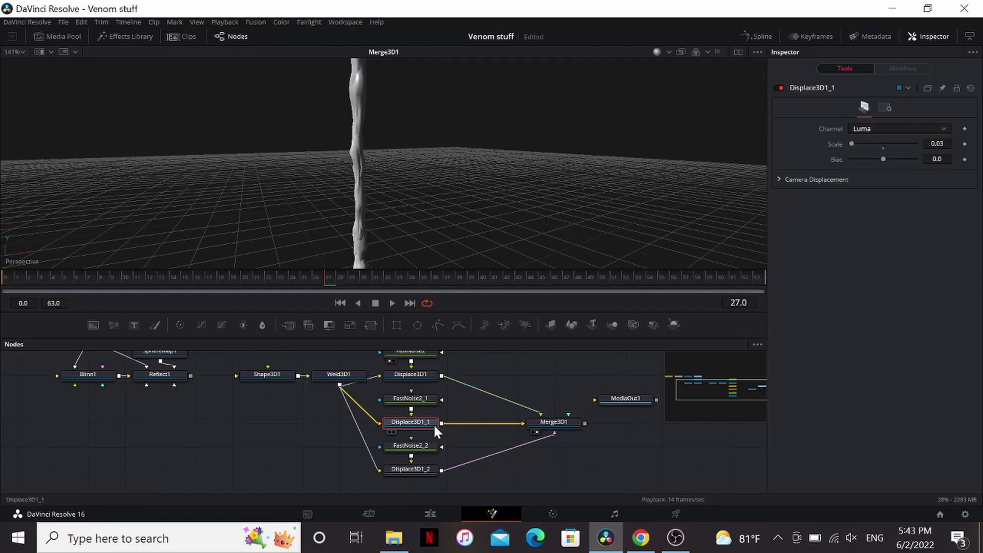
key(shift+space)
text(3xf)
key(Return)
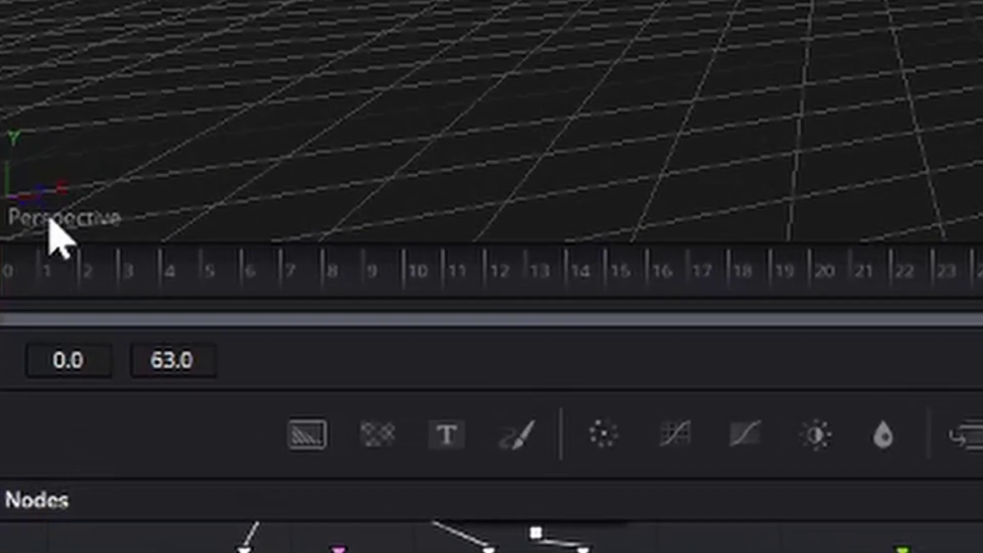
Step: In the Top view, offset Transform3D1 along X to about -0.051
right_click(16, 262)
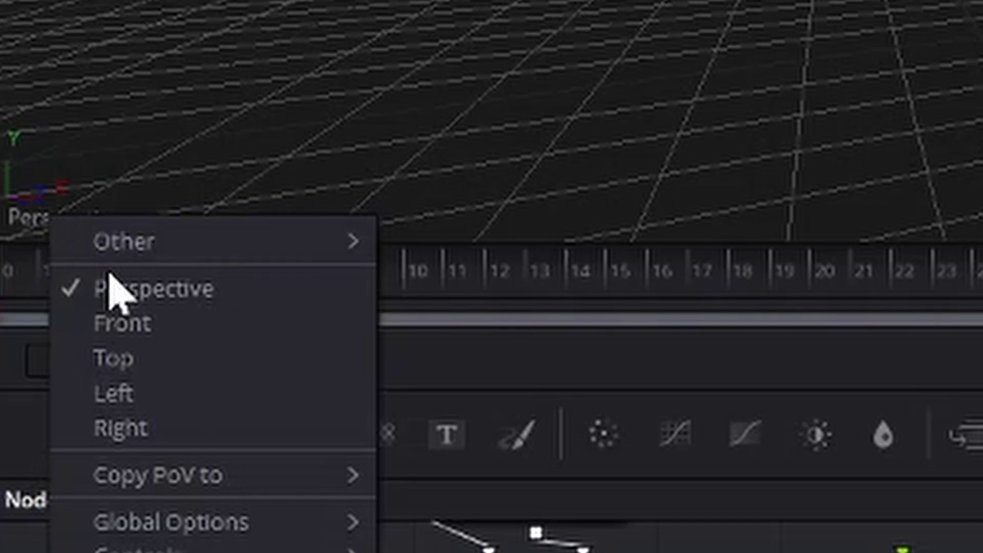
click(138, 358)
scroll(385, 215, up, 3)
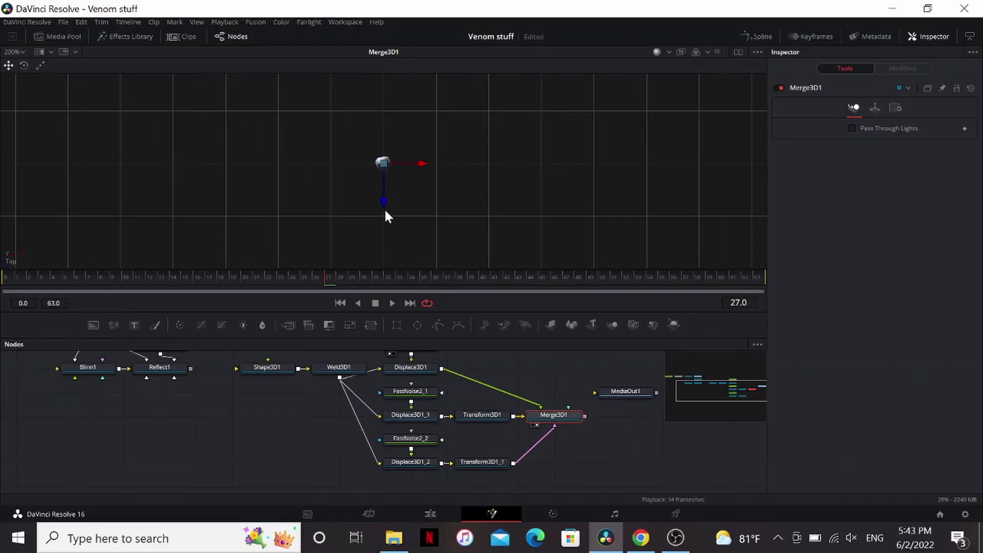
click(485, 413)
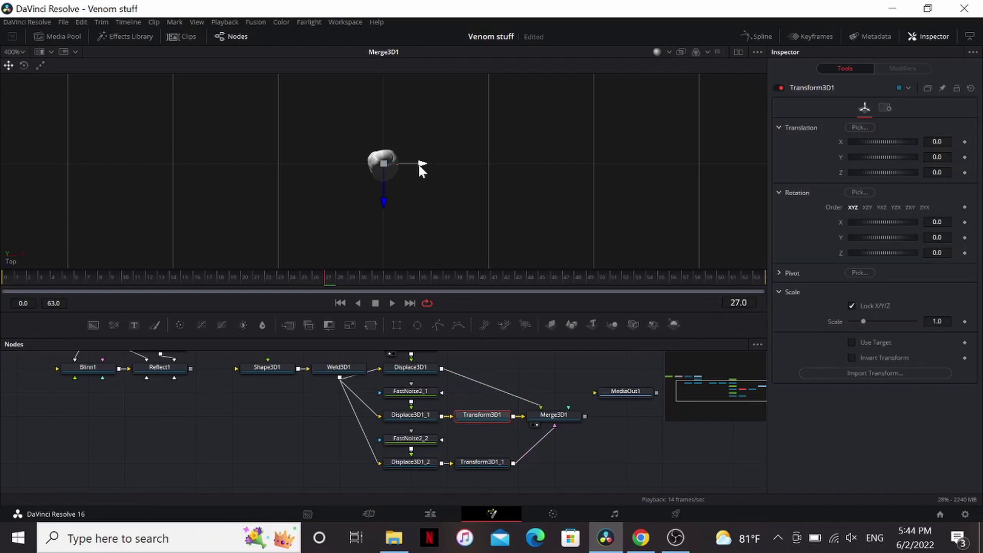
drag(418, 163, 395, 167)
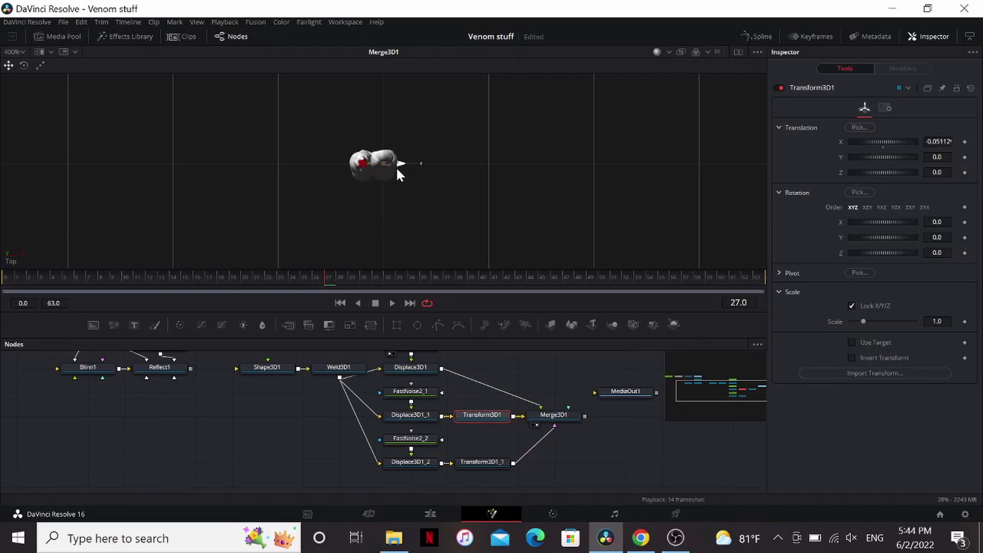
Step: Offset Transform3D1_1 to about -0.024 in X and -0.041 in Z, and return the viewer to Perspective
click(482, 462)
drag(384, 202, 374, 183)
drag(423, 148, 412, 147)
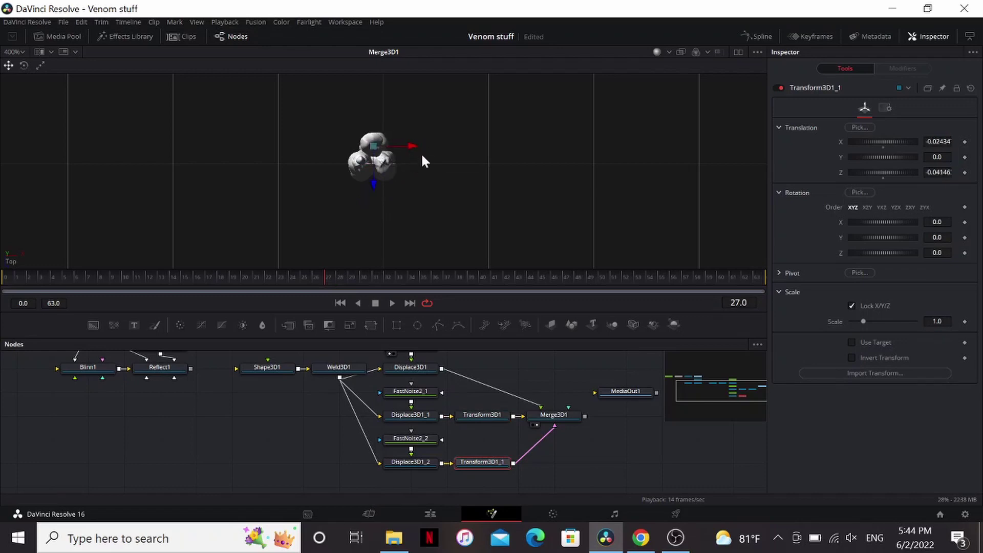
right_click(11, 262)
click(43, 284)
scroll(382, 195, down, 7)
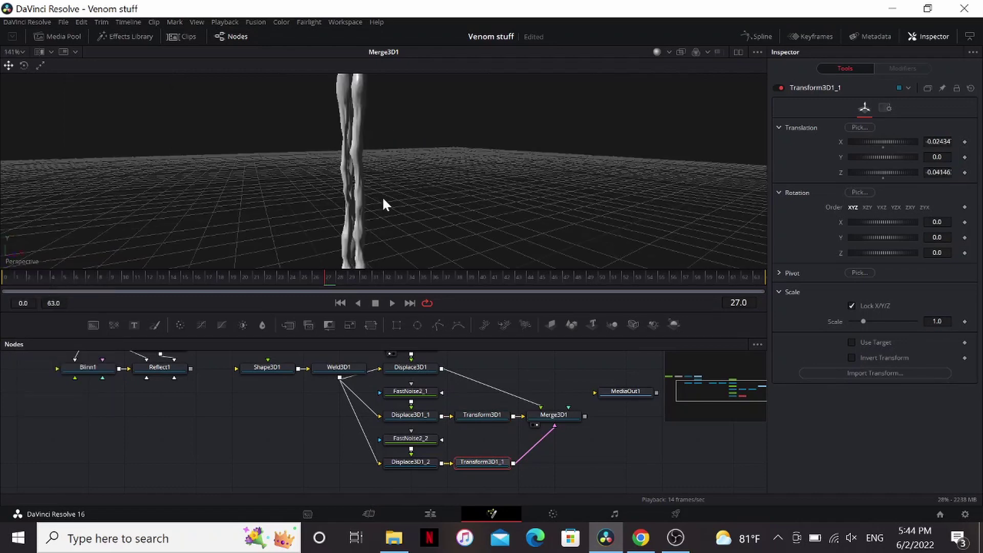
drag(359, 175, 230, 193)
drag(519, 445, 516, 445)
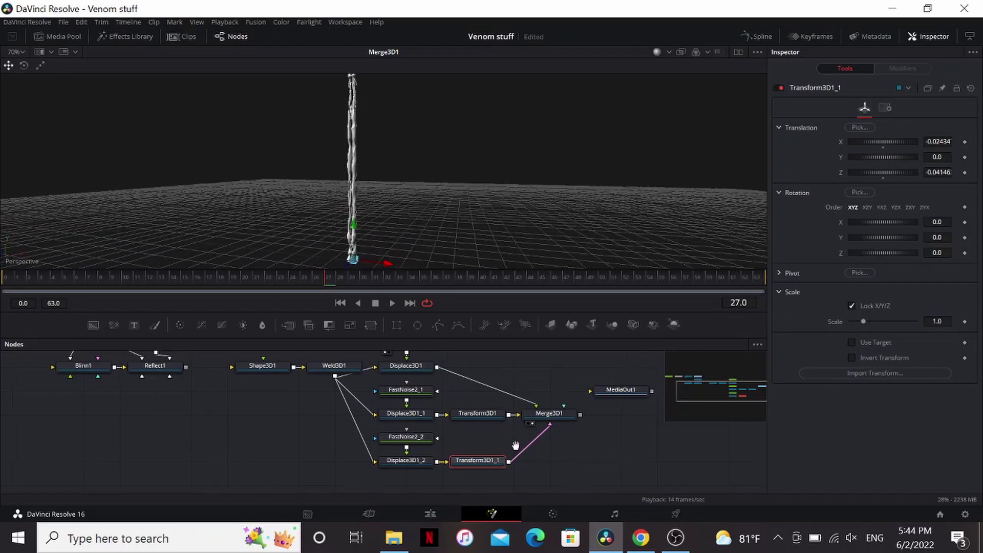
Step: Add a Bender 3D node after Merge3D1 and show its result in the viewer
click(390, 401)
key(shift+space)
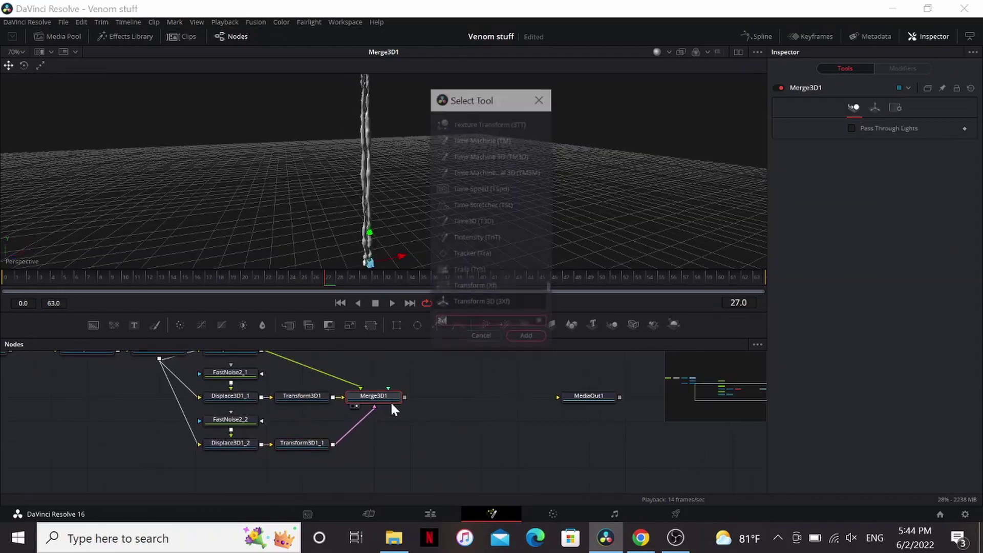
text(bend)
key(Return)
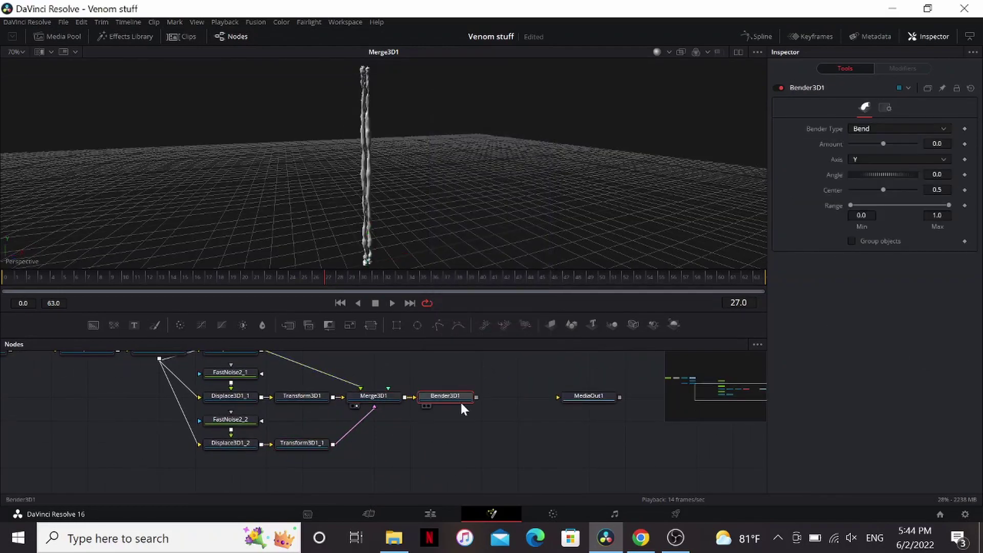
scroll(513, 184, down, 1)
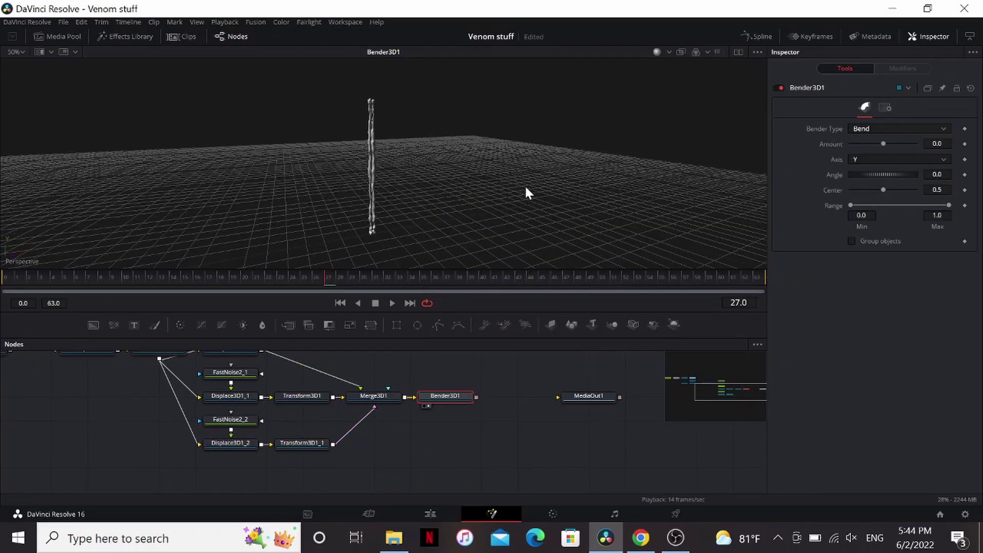
Step: Set Bender3D1 to Twist with its center at 0.0 and an amount of about 0.41
click(871, 125)
click(866, 160)
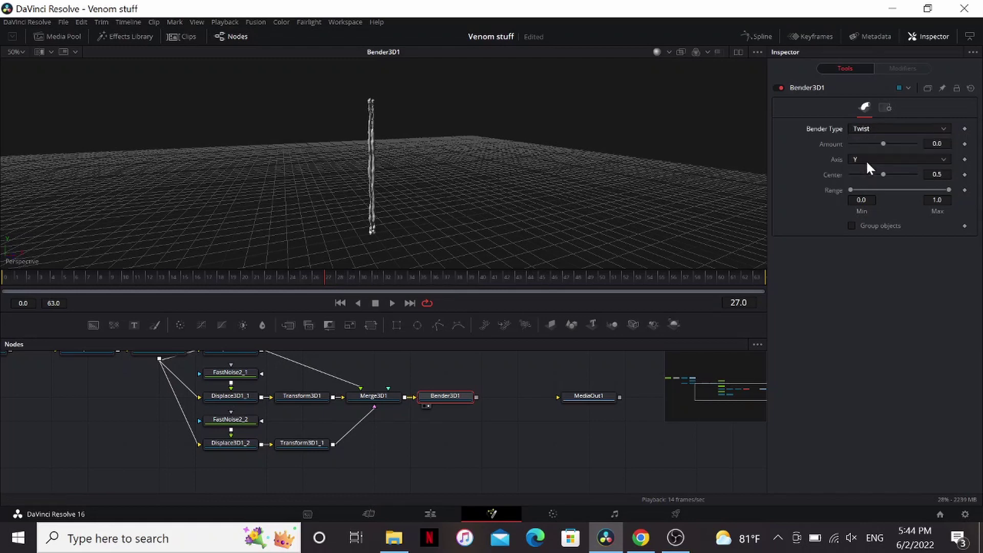
drag(885, 143, 845, 174)
scroll(452, 190, up, 1)
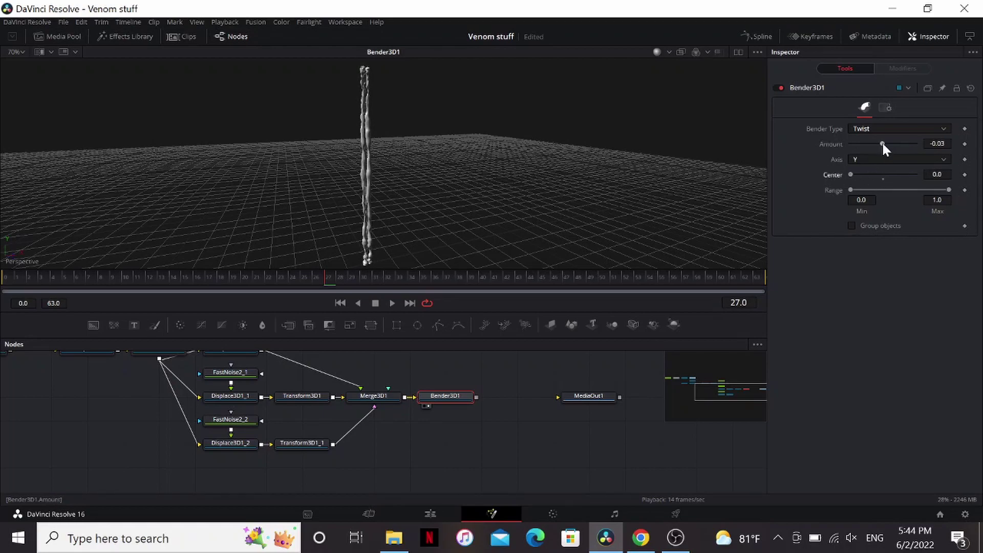
drag(883, 143, 904, 143)
scroll(367, 141, up, 2)
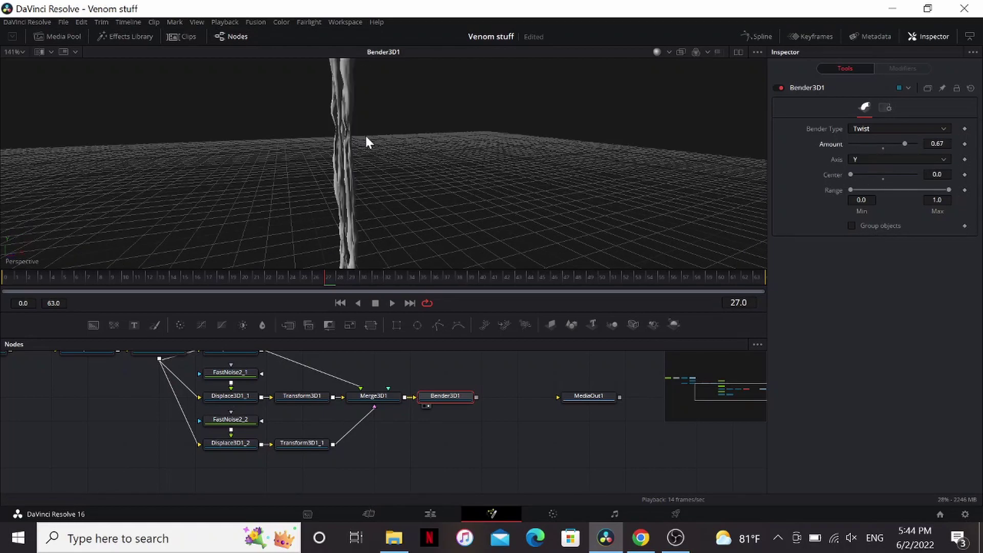
drag(367, 141, 428, 195)
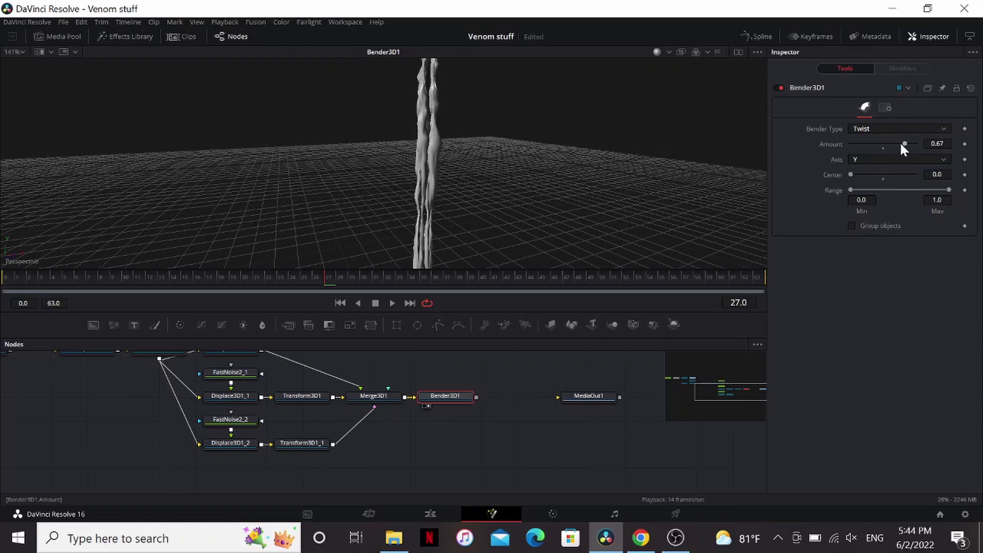
drag(899, 141, 893, 143)
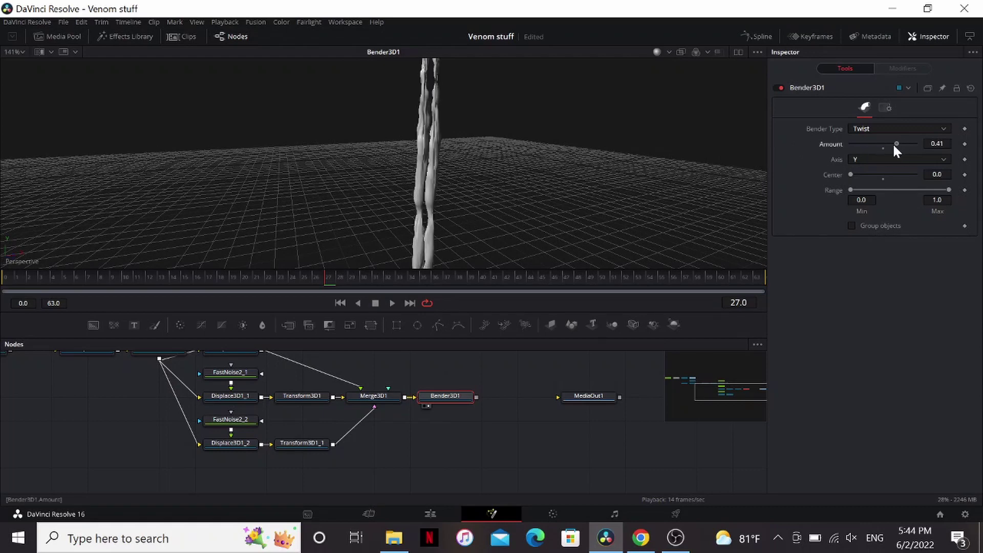
Step: Enable Group objects on Bender3D1 and set the twist amount to 2.0
click(852, 226)
scroll(488, 177, down, 1)
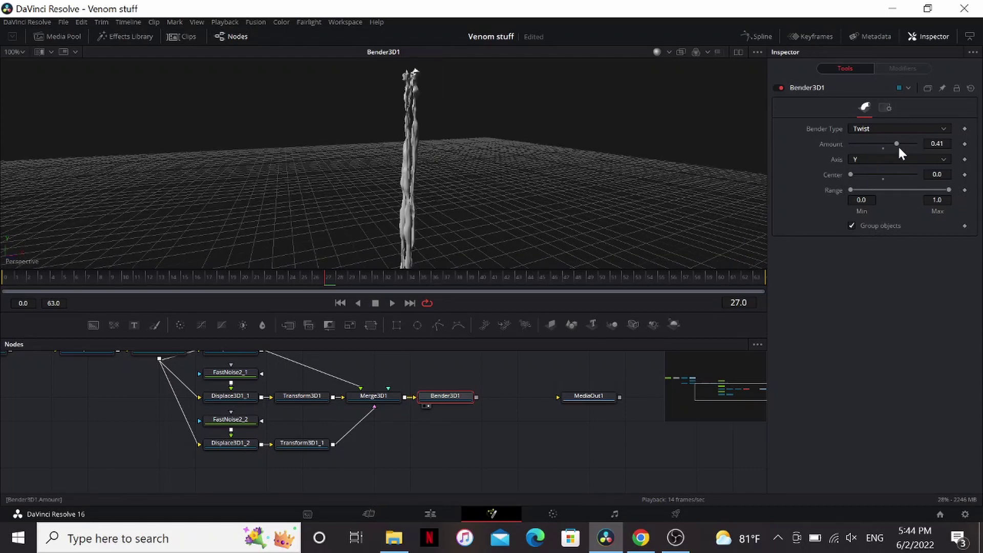
drag(898, 146, 932, 144)
scroll(485, 148, down, 1)
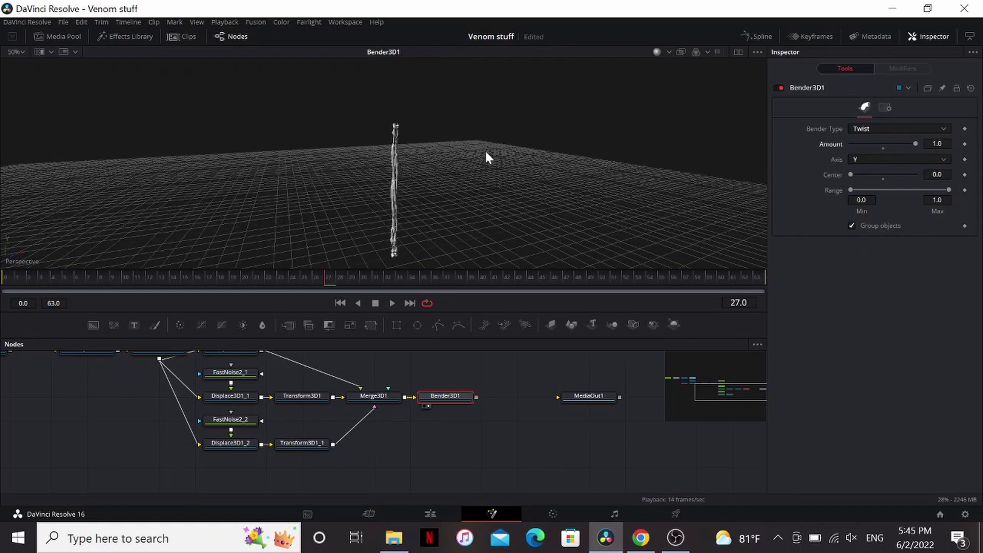
click(937, 144)
text(2)
key(Return)
scroll(460, 187, up, 3)
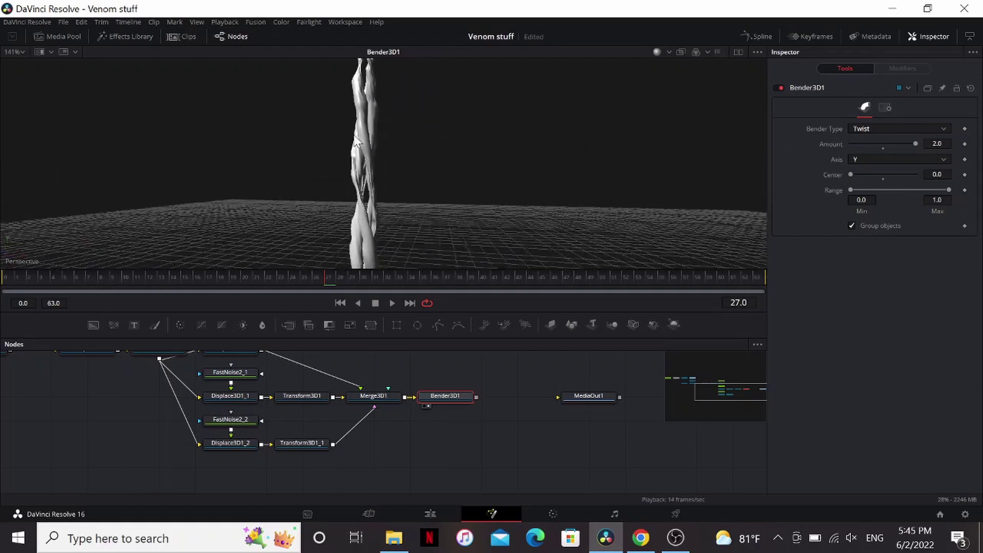
drag(249, 158, 368, 171)
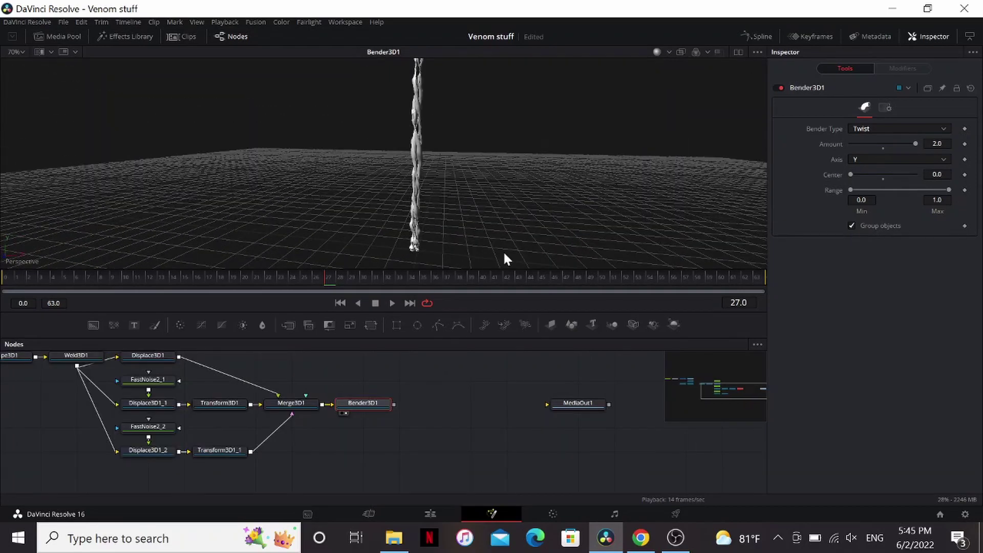
Step: Add a second Bender 3D node after Bender3D1 and show it in the viewer
key(shift+space)
text(bend)
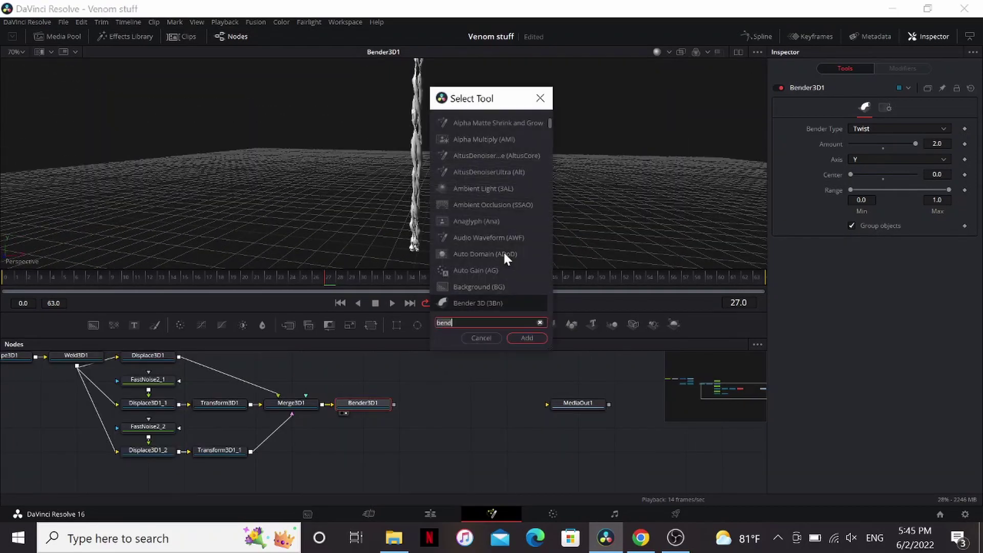
key(Return)
key(1)
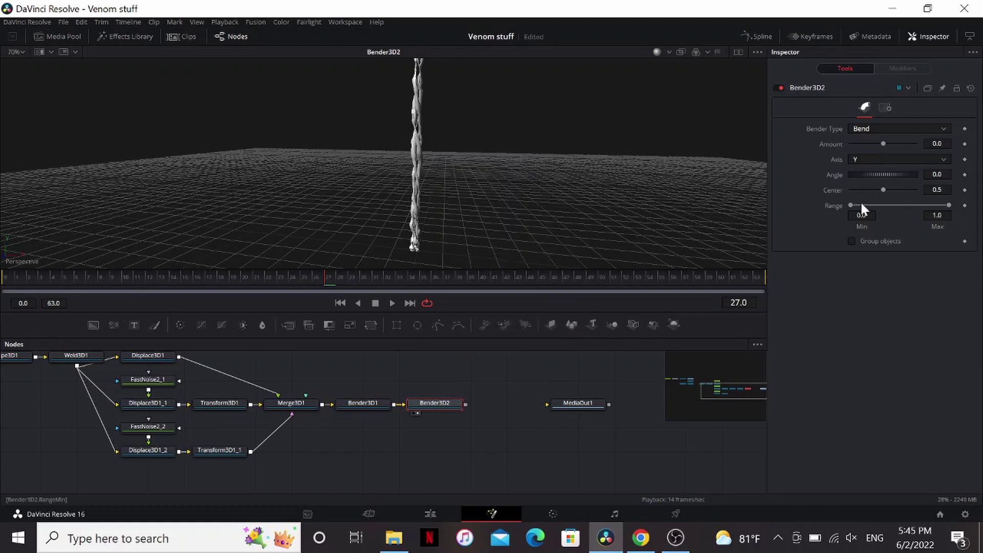
Step: Enable Group objects on Bender3D2, set its center to 0.0, and bend the tendrils by about -0.72 at an angle of 101.7
click(852, 242)
drag(884, 190, 808, 180)
scroll(517, 136, down, 2)
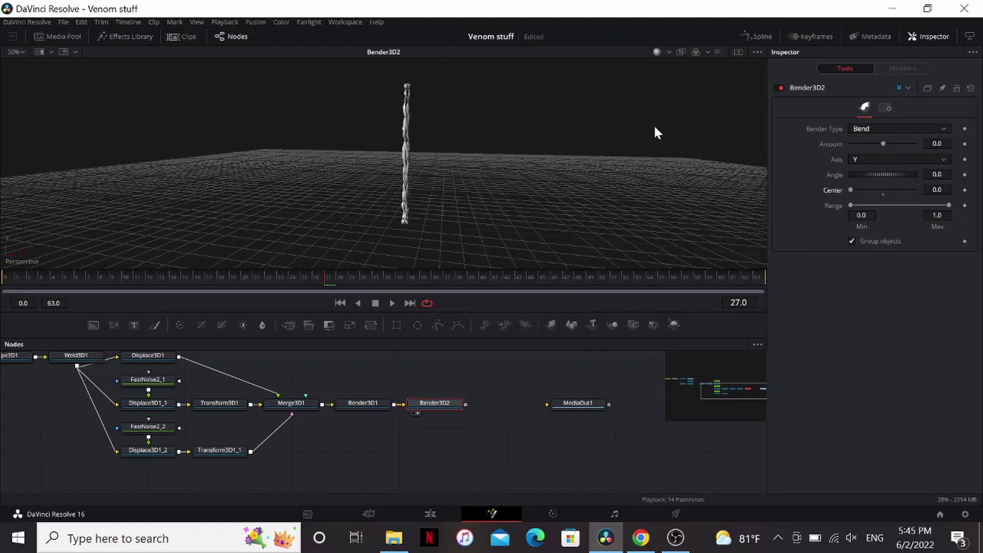
drag(882, 143, 889, 175)
drag(870, 144, 841, 140)
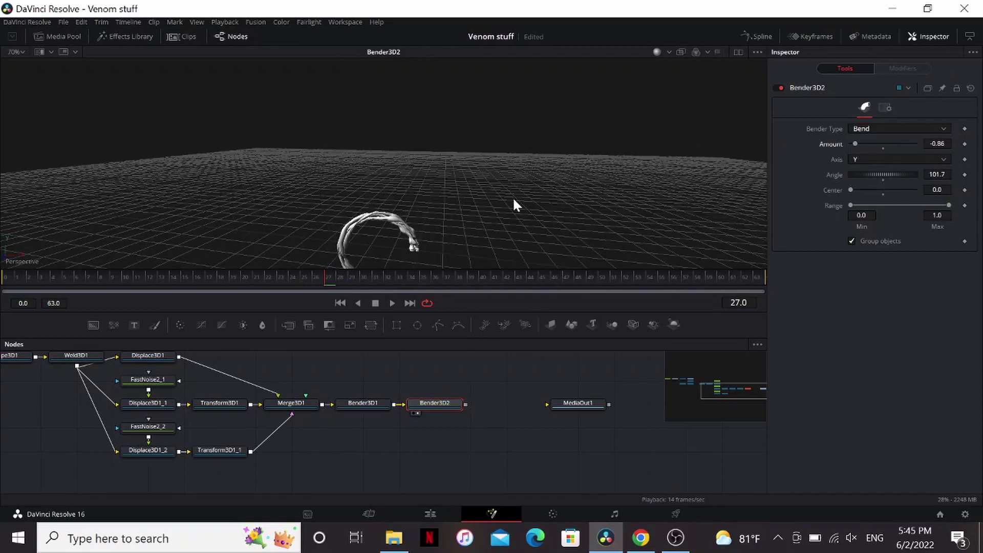
drag(514, 198, 539, 167)
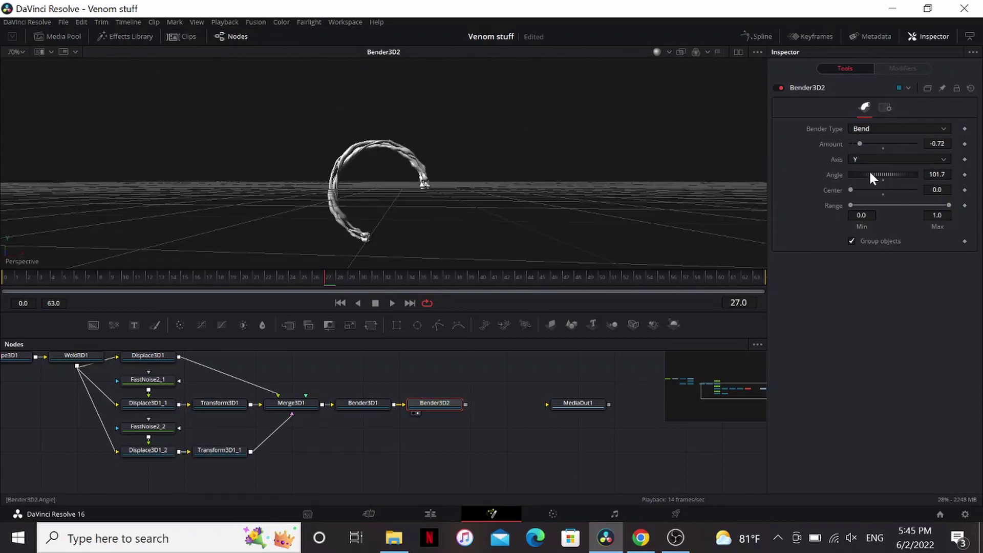
mouse_move(864, 173)
mouse_down()
mouse_move(883, 169)
mouse_move(863, 173)
mouse_up()
Step: Add a Transform 3D node after Bender3D2, view it, and rotate the bent tendrils
key(shift+space)
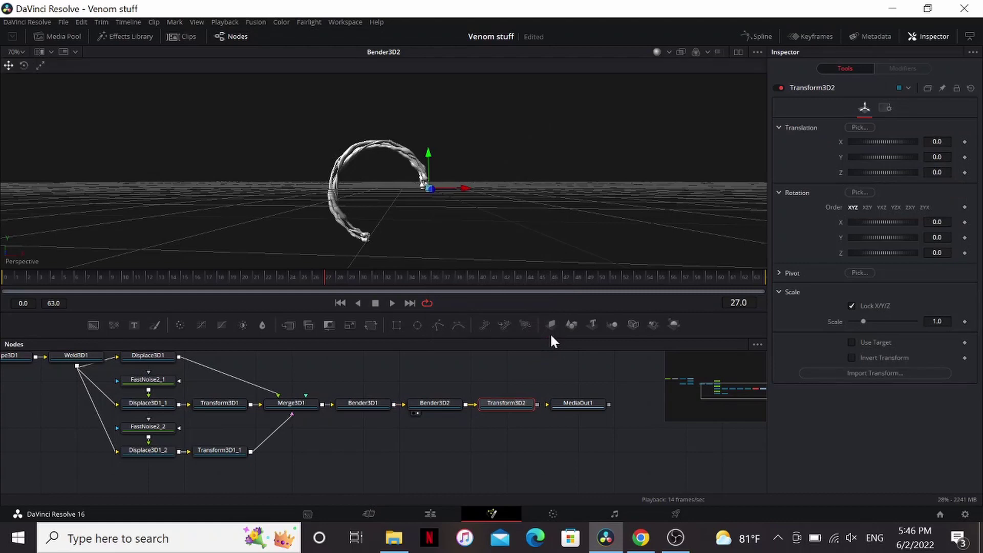
key(1)
drag(884, 222, 902, 237)
Step: Adjust Bender3D2 to a bend amount of -0.61 and an angle of 131.6
scroll(359, 184, up, 2)
click(446, 405)
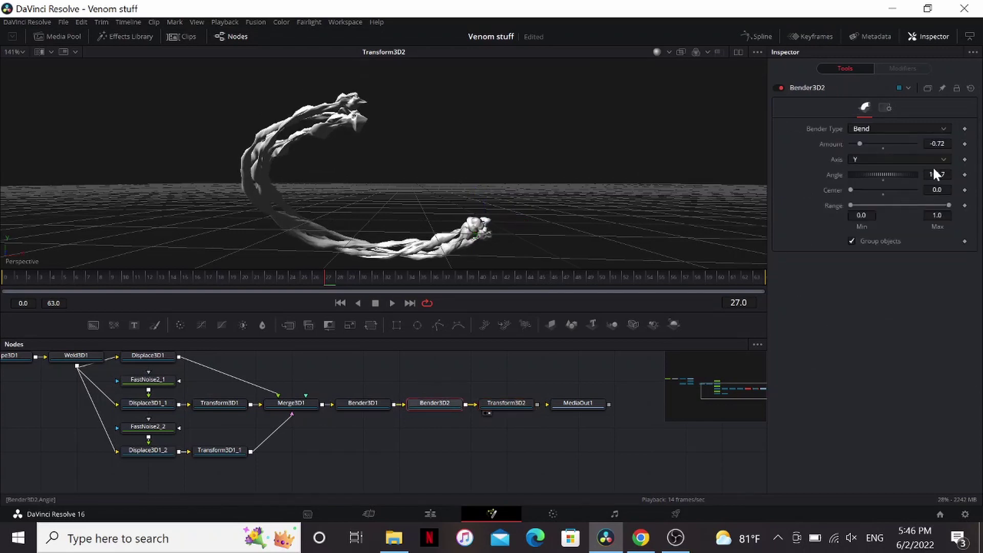
drag(933, 173, 573, 232)
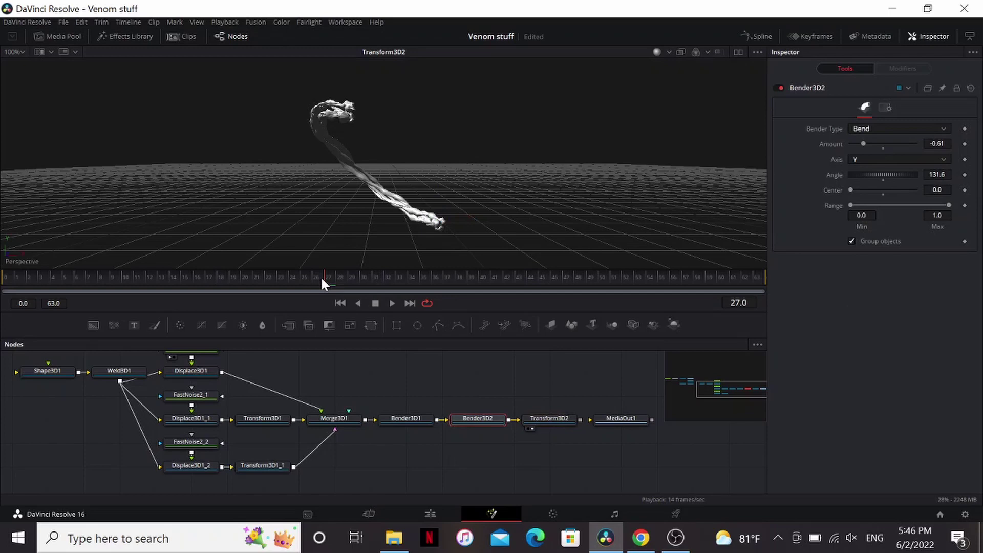
Step: Play the animation from about frame 21 to examine the tendrils' motion up close
drag(322, 279, 261, 276)
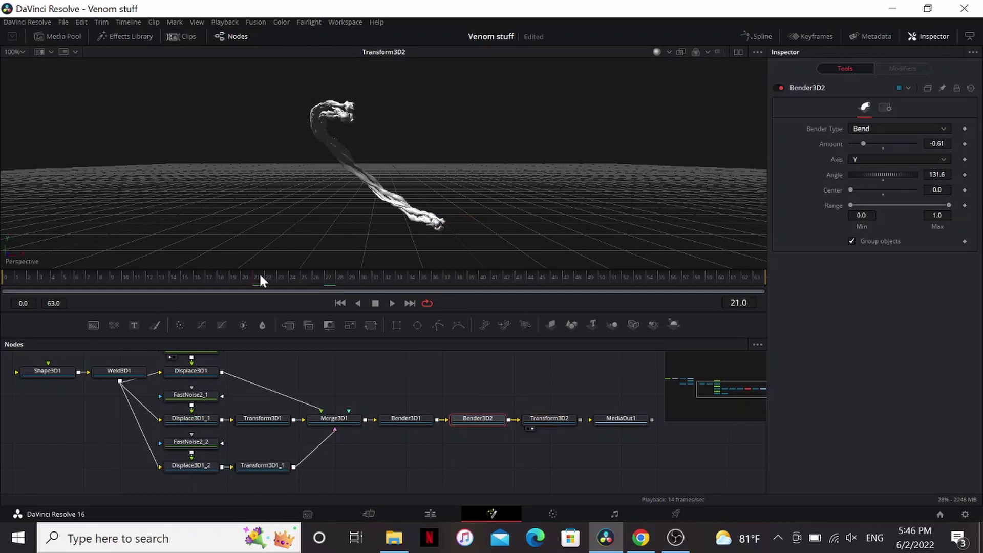
key(space)
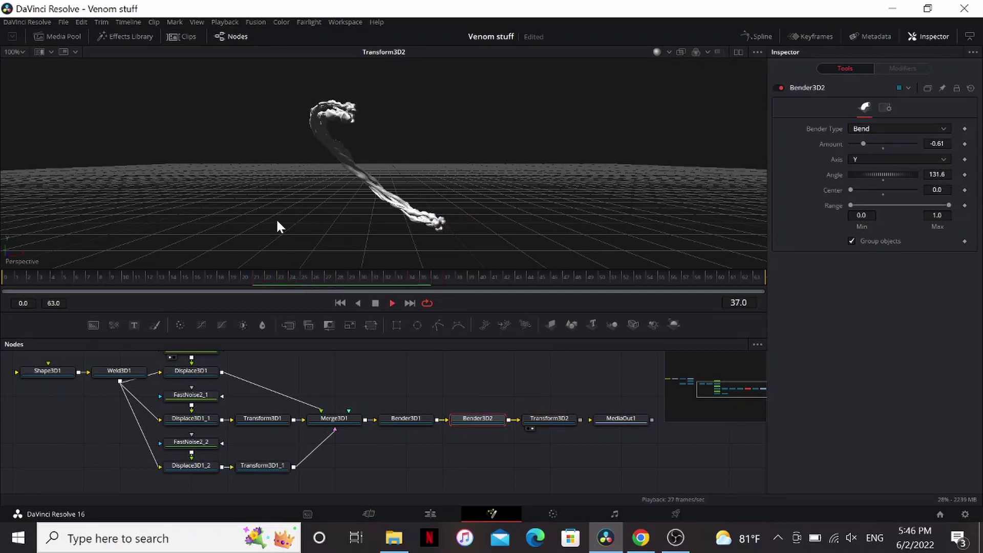
click(258, 278)
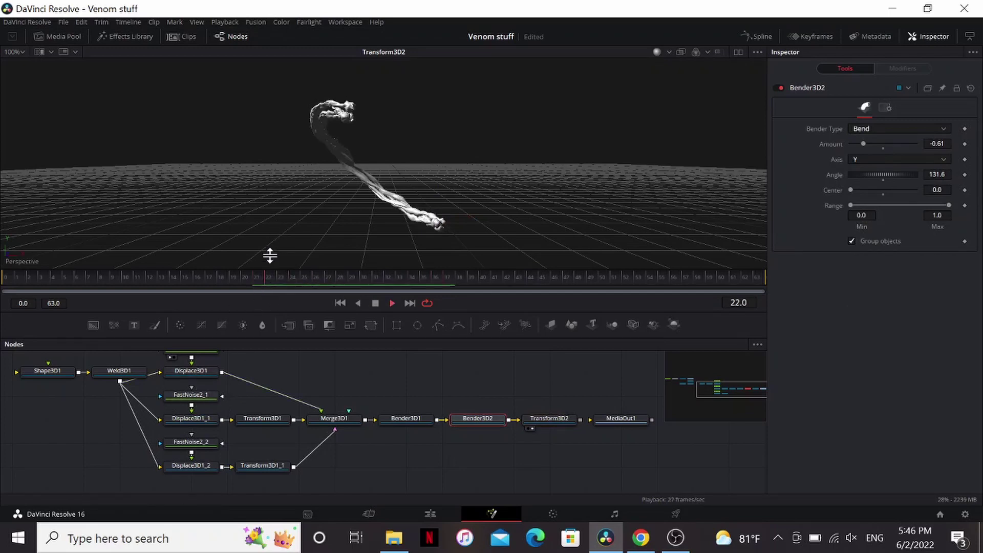
scroll(270, 255, up, 1)
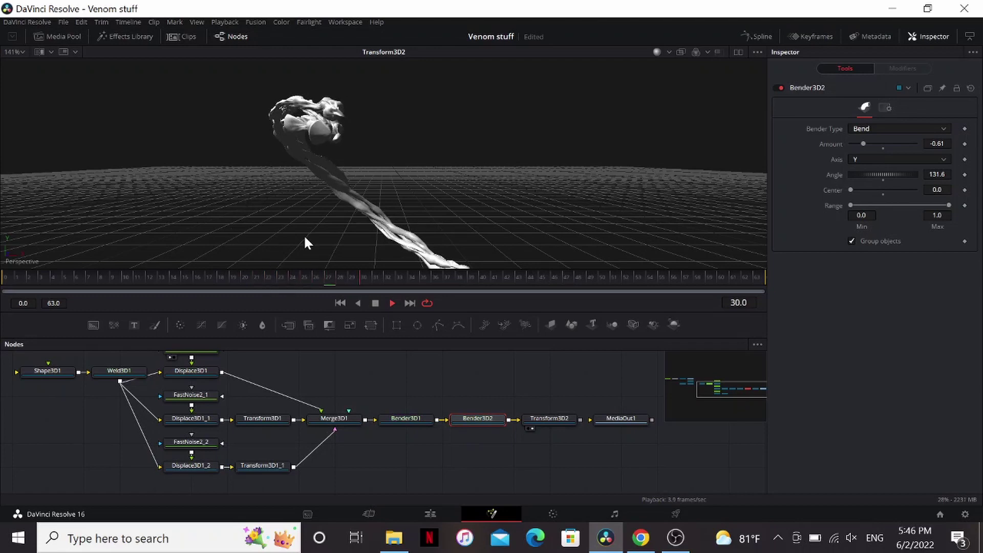
key(space)
Step: Connect the Reflect1 material to Shape3D1, comparing the tendrils with and without it from several angles
scroll(140, 373, left, 4)
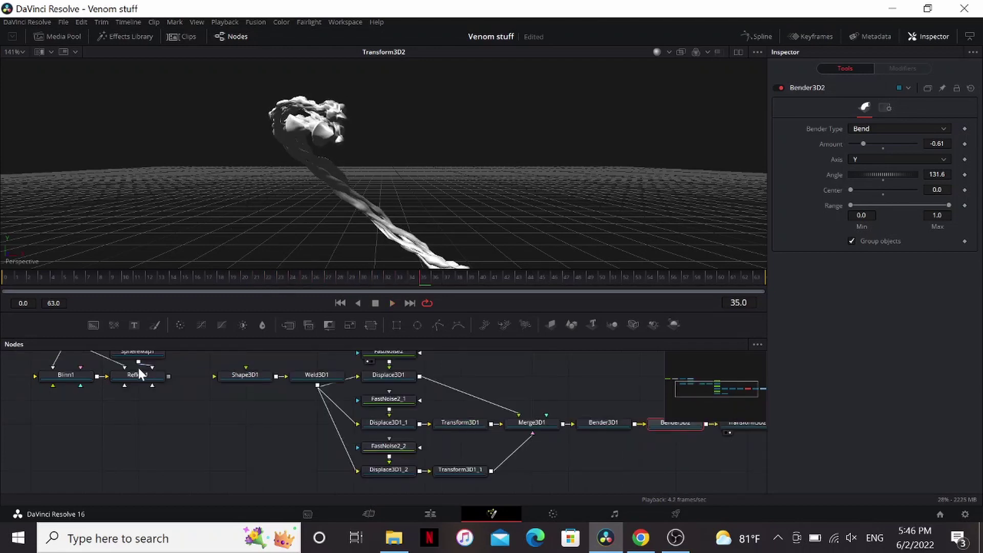
drag(169, 377, 222, 374)
drag(448, 174, 399, 205)
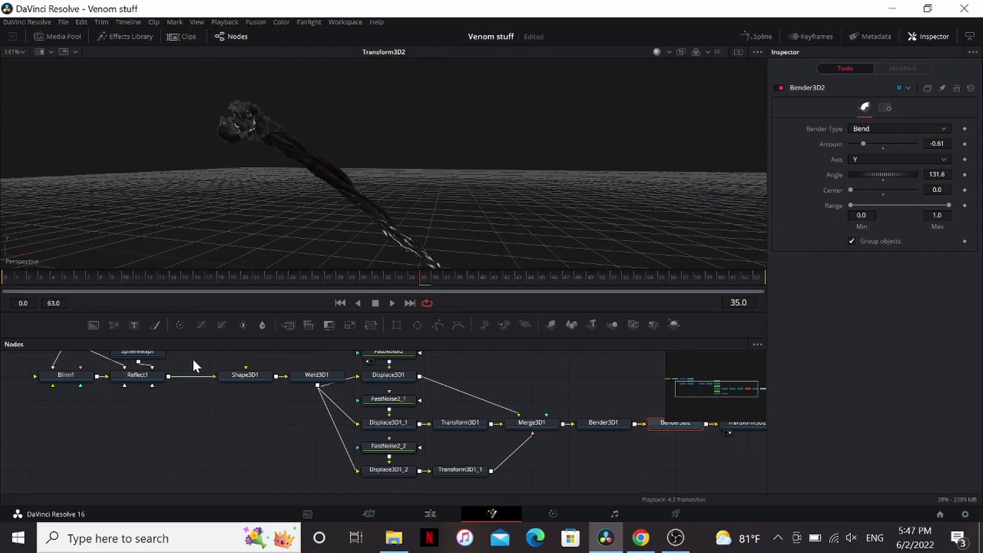
drag(210, 377, 195, 383)
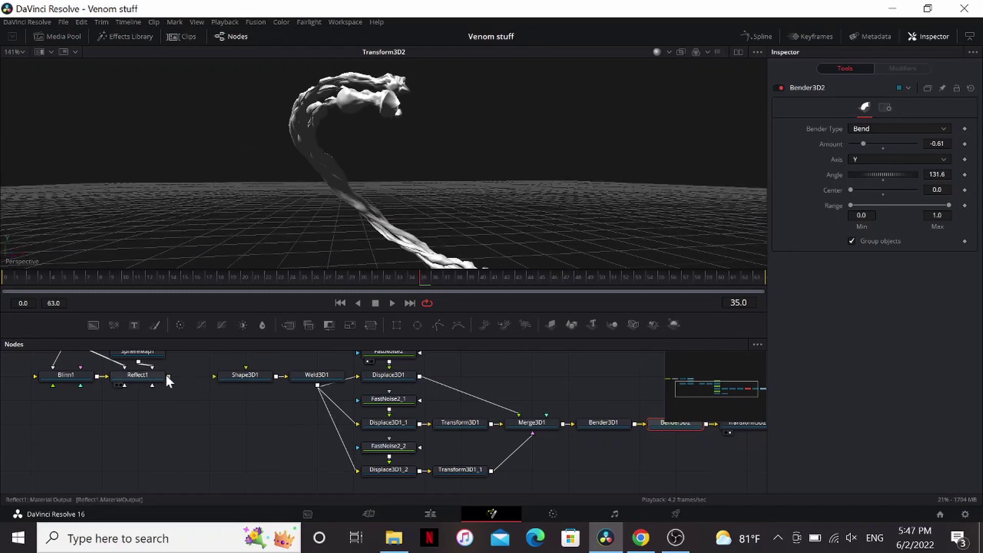
drag(169, 377, 229, 377)
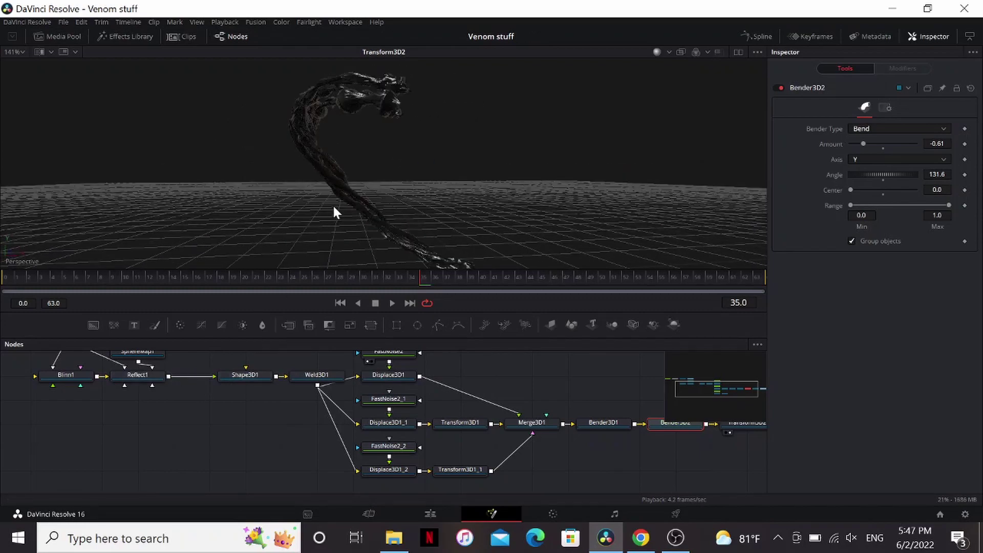
drag(404, 183, 286, 256)
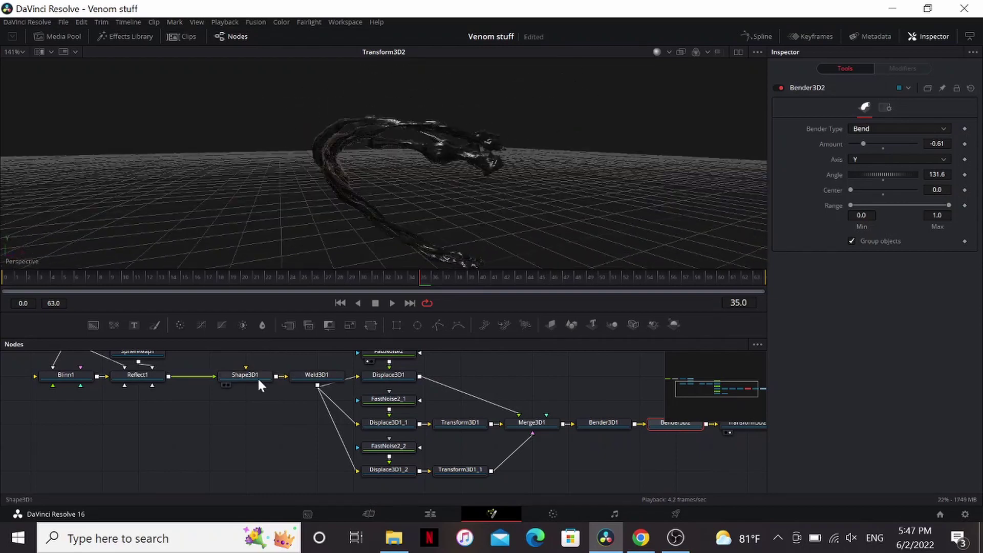
Step: Set the X scale of Shape3D1 to 0.0018 in its transform settings
click(257, 377)
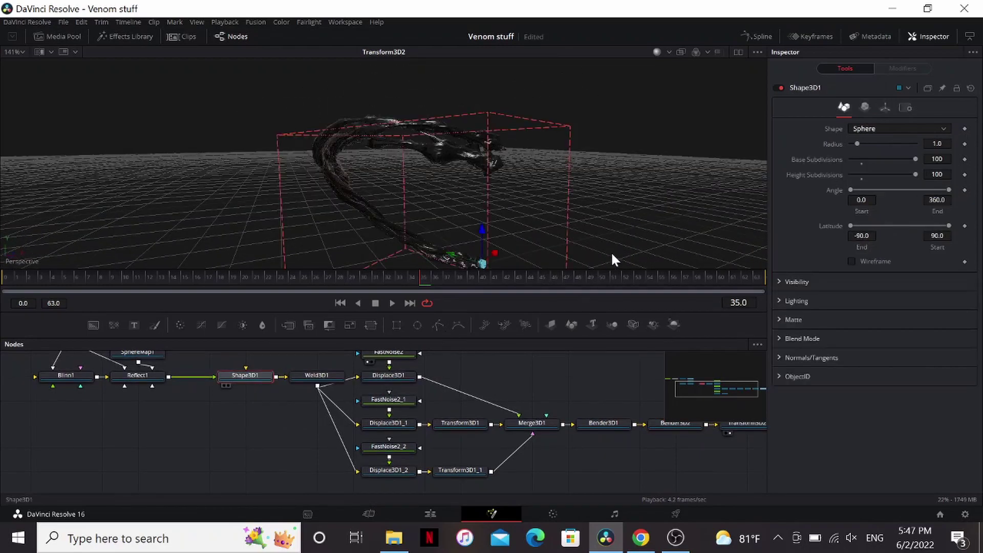
click(882, 105)
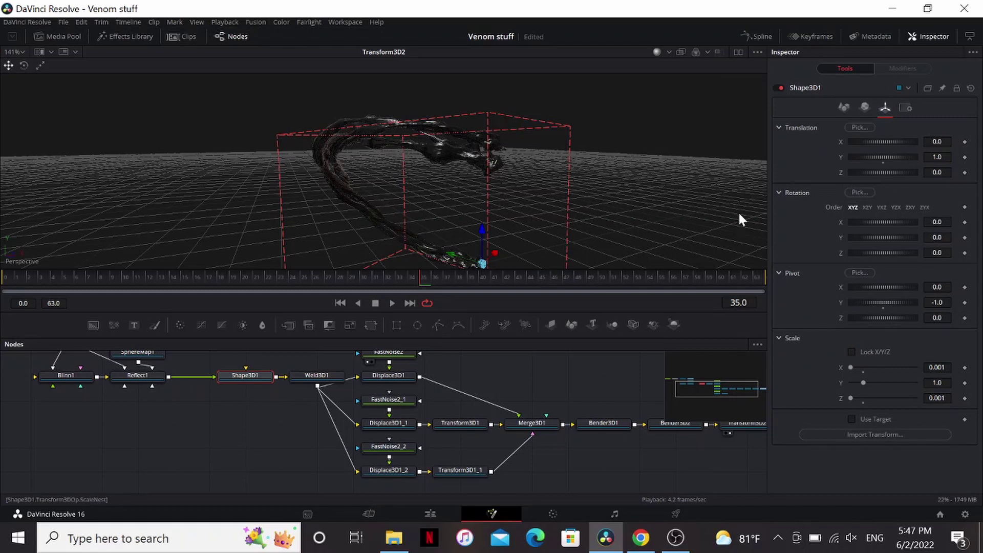
drag(850, 366, 849, 367)
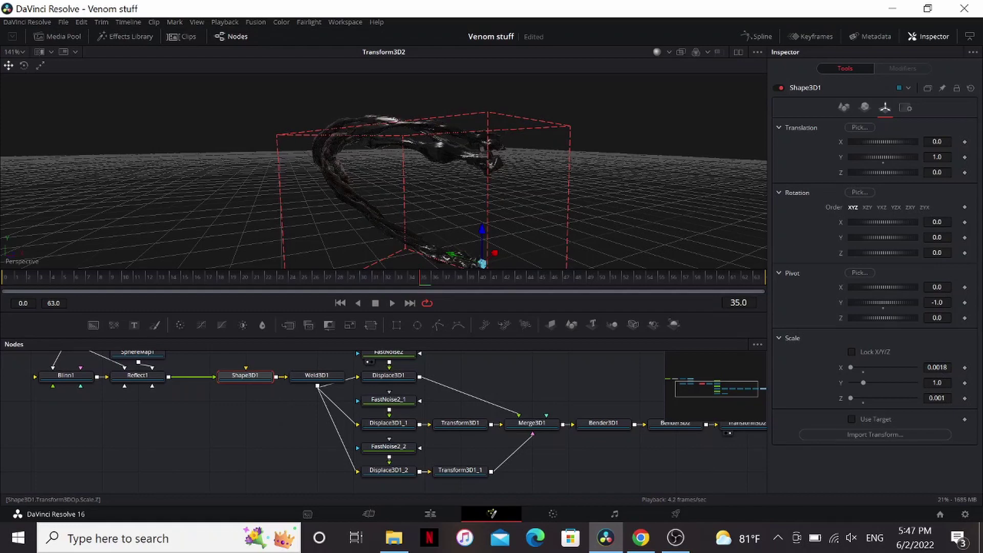
Step: Disconnect the Reflect1 material from Shape3D1 to work with the unshaded tendrils
drag(681, 154, 553, 174)
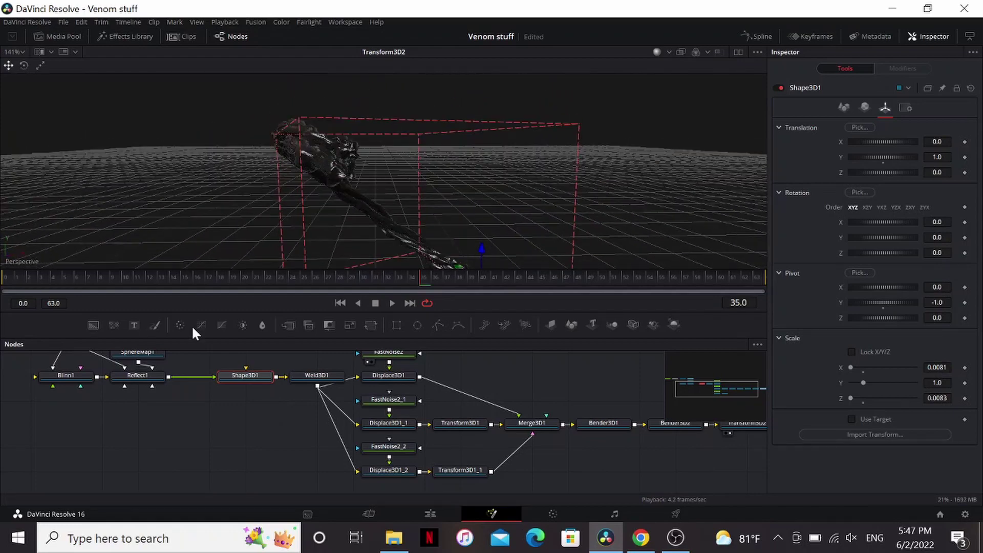
click(193, 377)
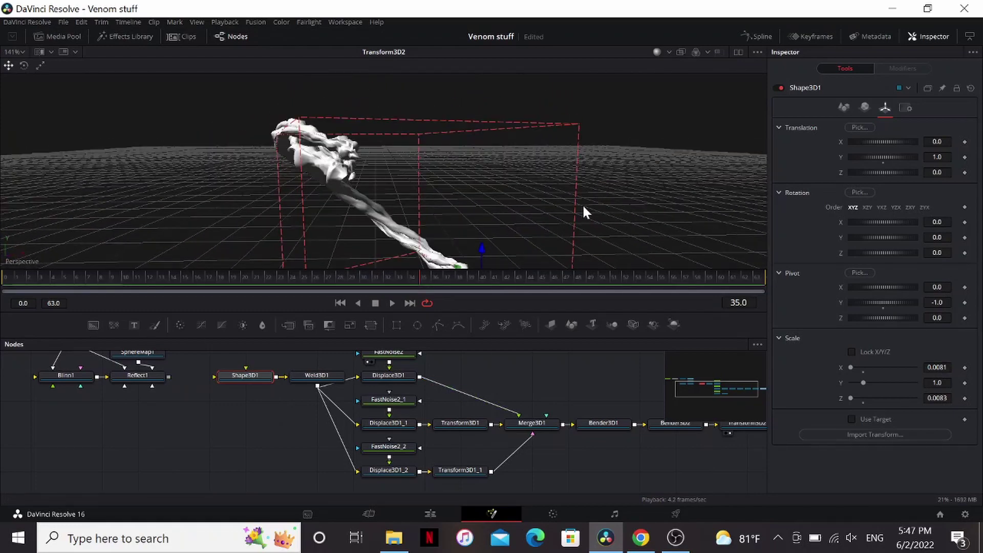
drag(584, 206, 572, 165)
scroll(570, 163, down, 2)
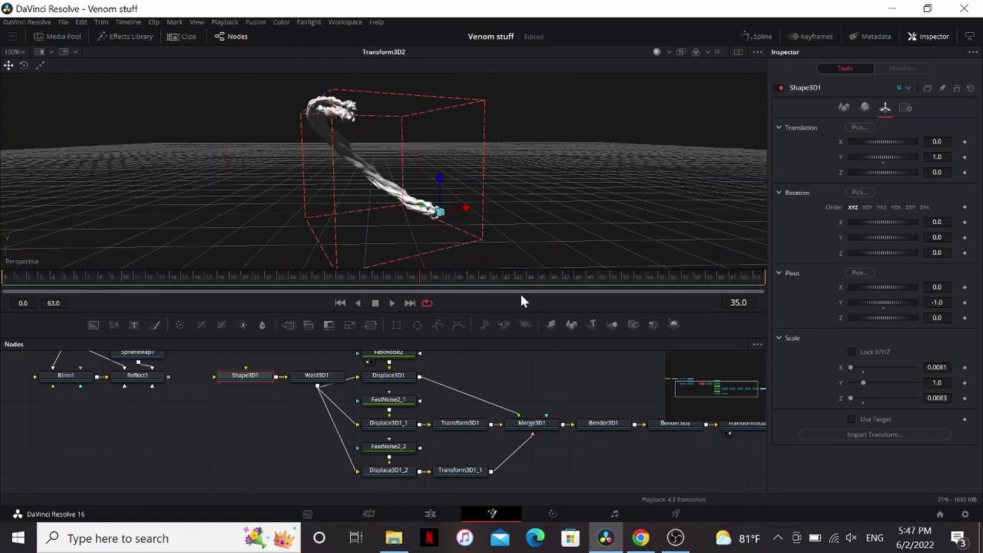
Step: At frame 24, add keyframes for Shape3D1's Y scale, Bender3D1's twist amount and Bender3D2's bend amount
drag(392, 277, 294, 278)
drag(547, 371, 420, 384)
click(964, 382)
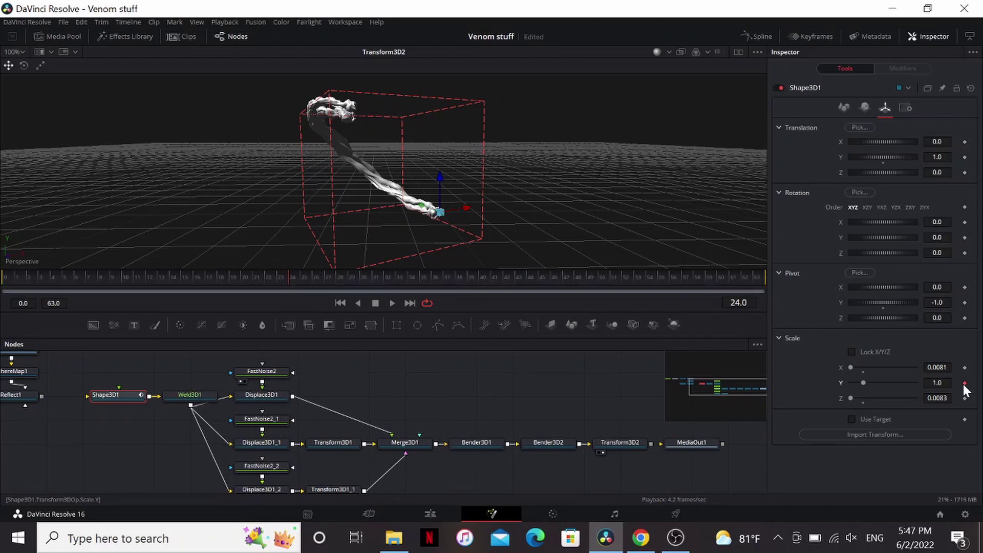
click(476, 442)
click(965, 144)
click(548, 442)
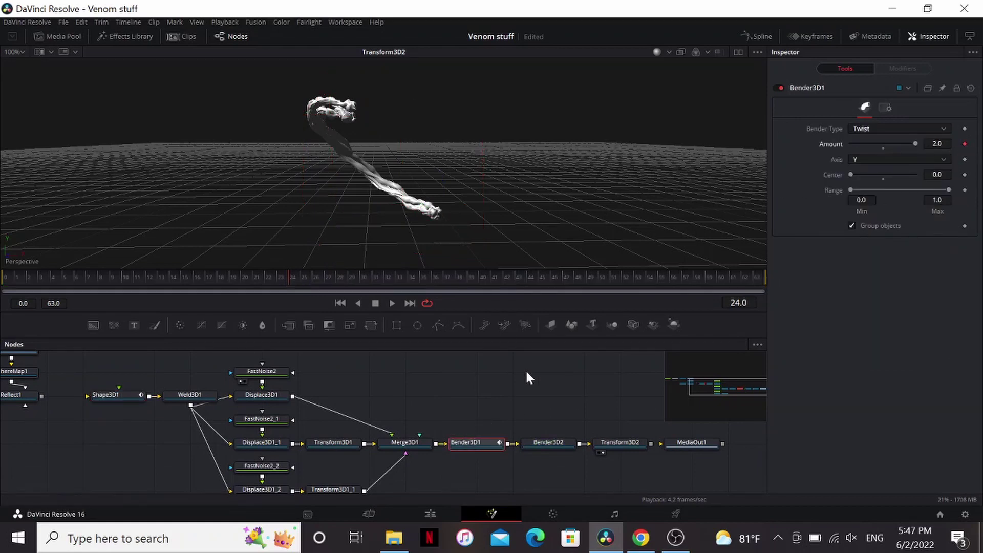
click(965, 144)
Step: At frame 0, set both Bender3D2's and Bender3D1's amounts to 0.0 and Shape3D1's Y scale to 0.001
click(3, 277)
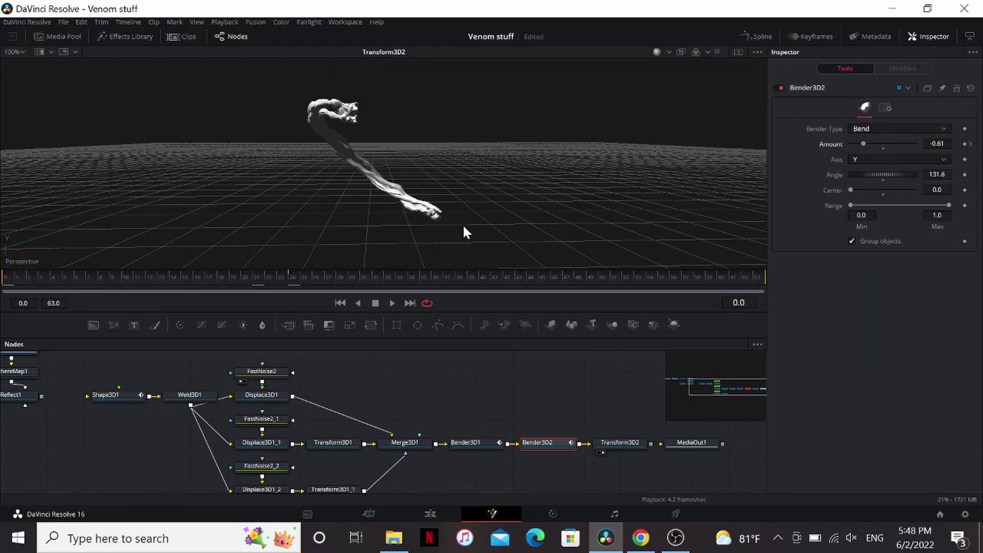
click(884, 146)
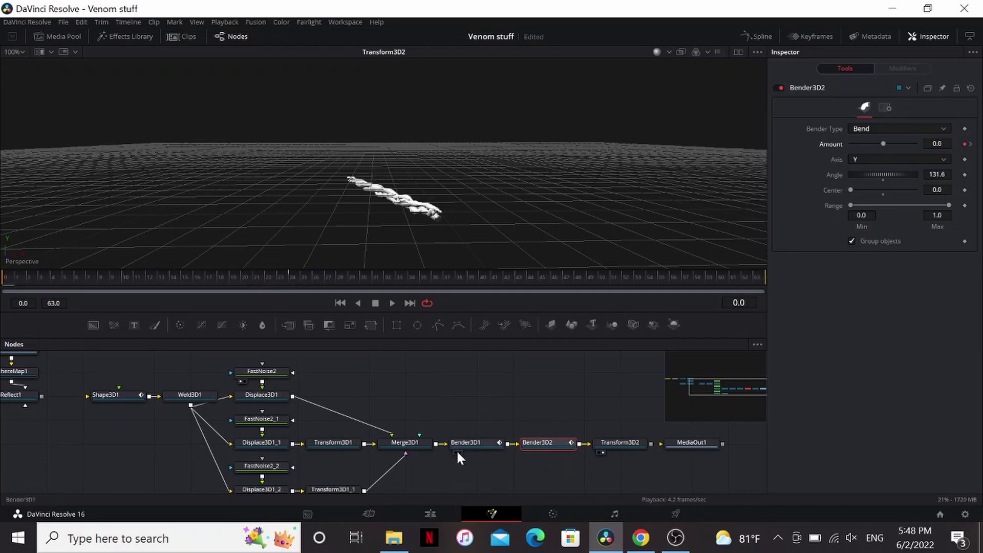
click(477, 443)
click(883, 146)
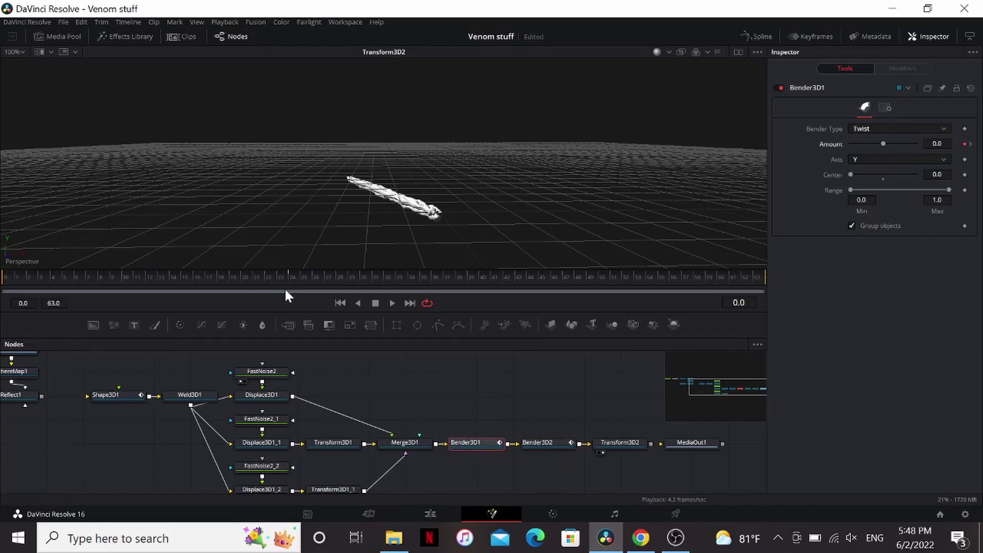
click(129, 395)
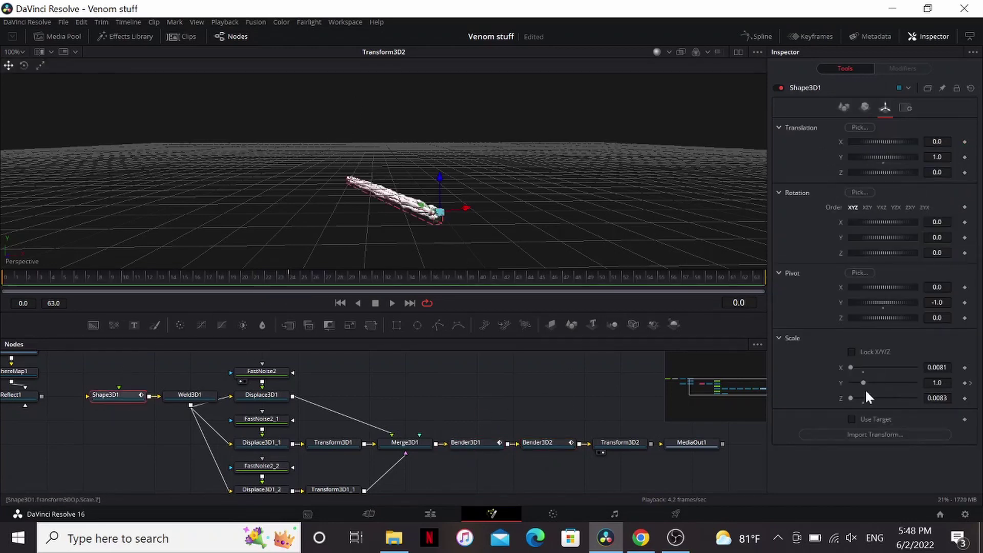
drag(862, 384, 839, 385)
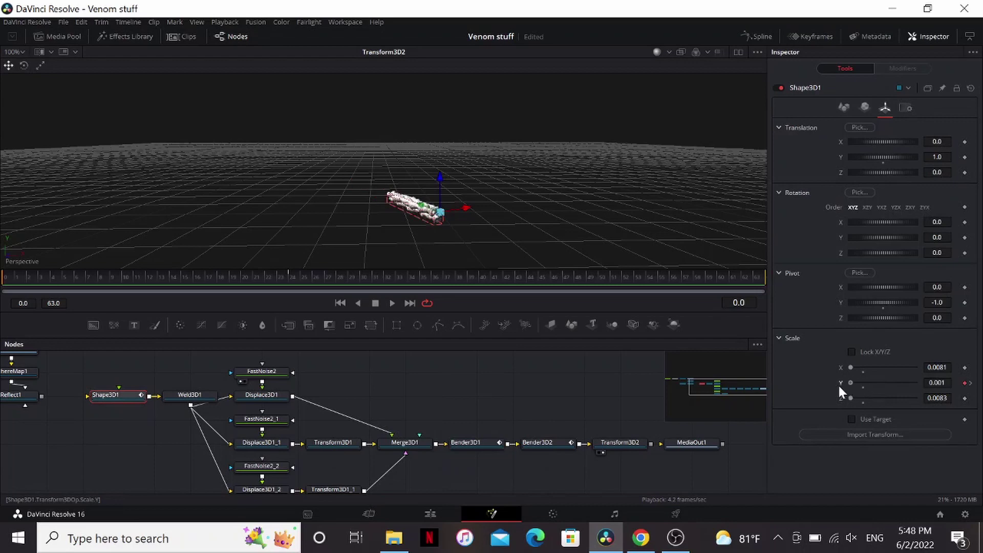
Step: Play the animation from frame 0 to examine how the tendrils grow and curl
click(560, 396)
key(space)
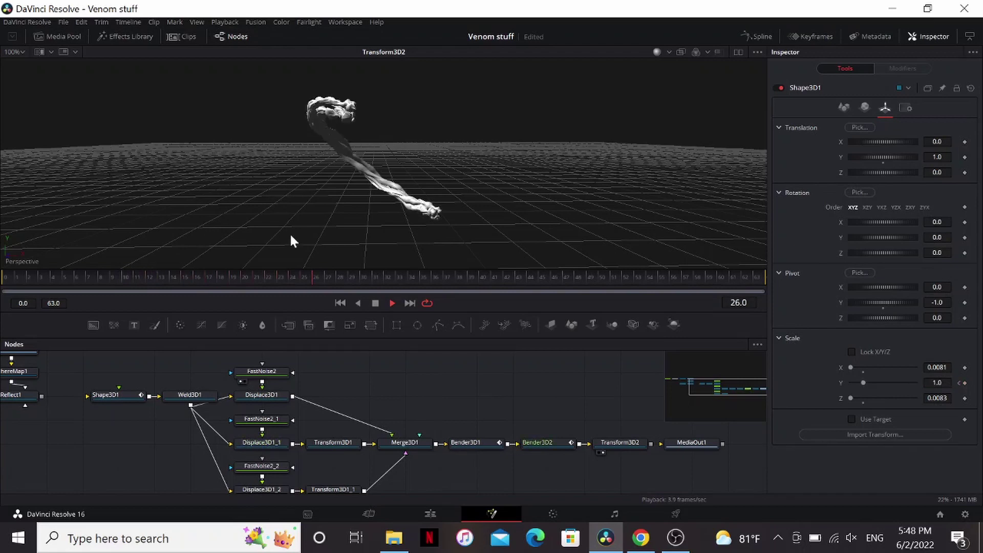
click(261, 279)
Step: Display the Shape3D1 Y Scale and both benders' Amount curves together in the Spline editor, fitted to the graph
click(128, 397)
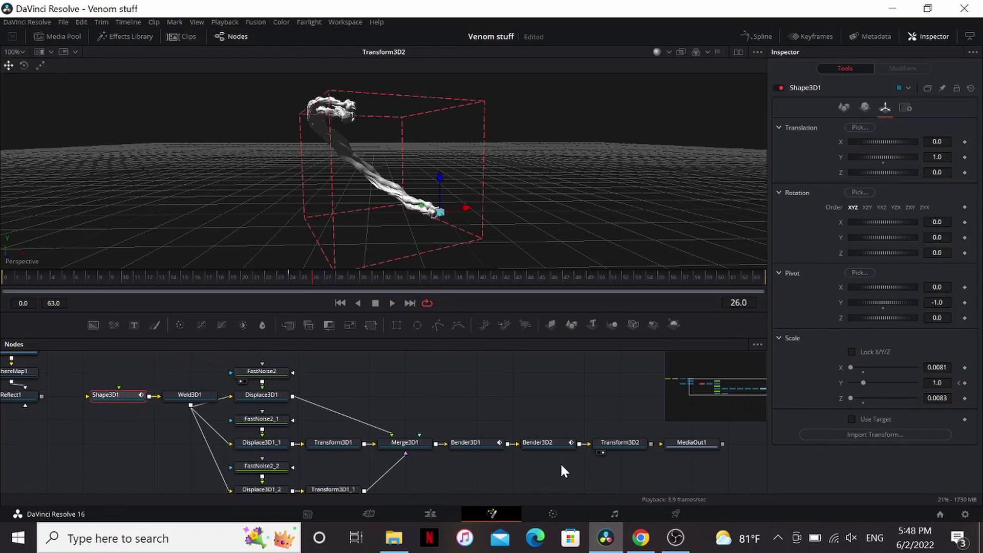
ctrl+click(473, 445)
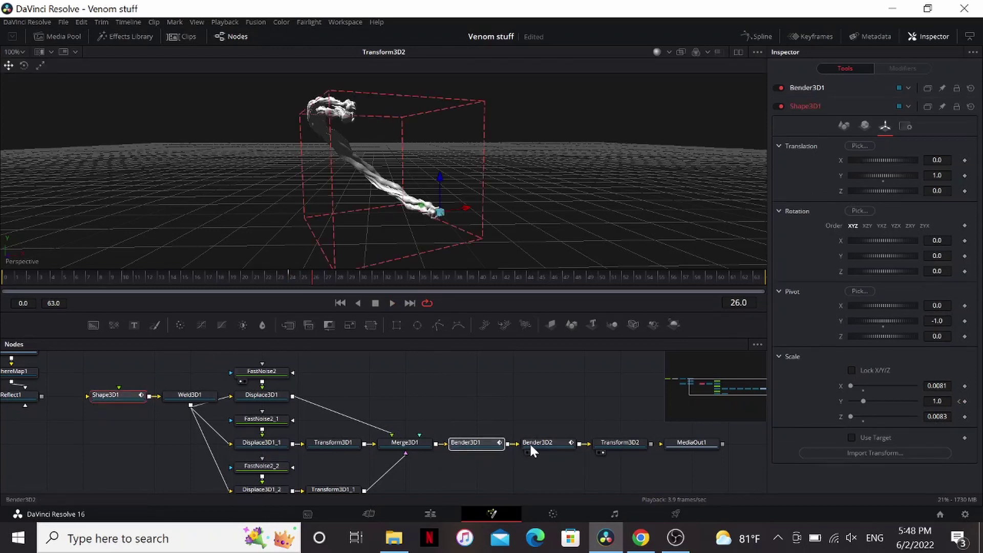
ctrl+click(530, 443)
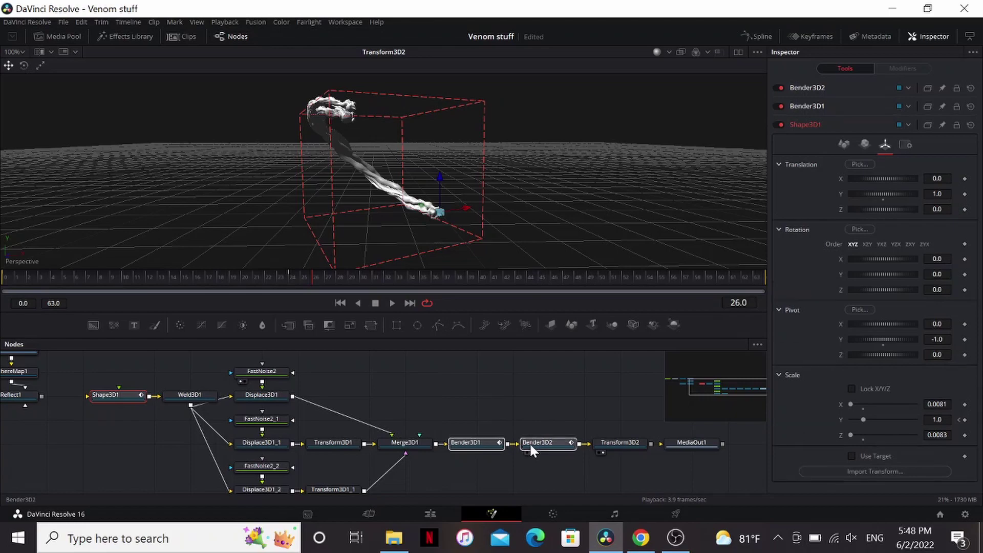
click(759, 37)
drag(718, 336, 708, 245)
click(406, 278)
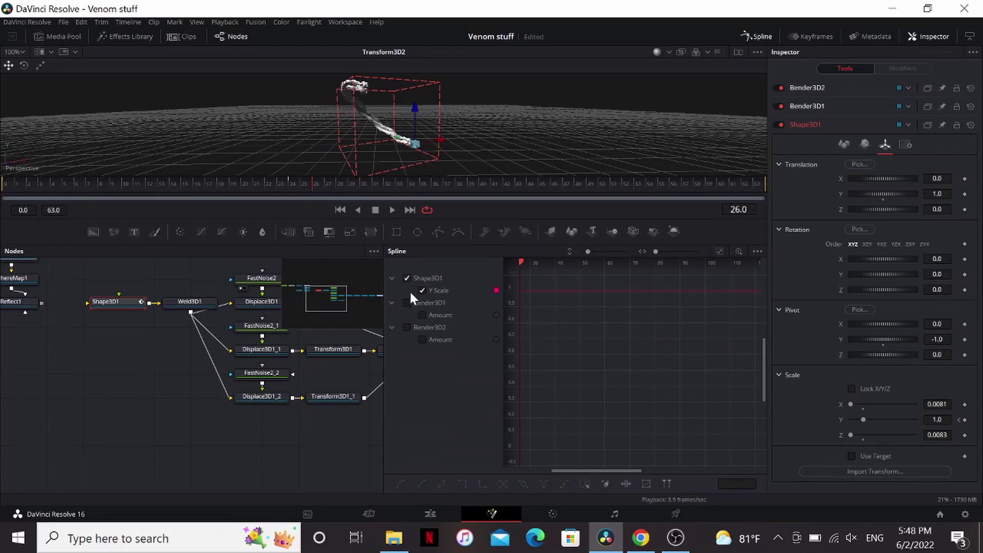
click(407, 302)
click(406, 326)
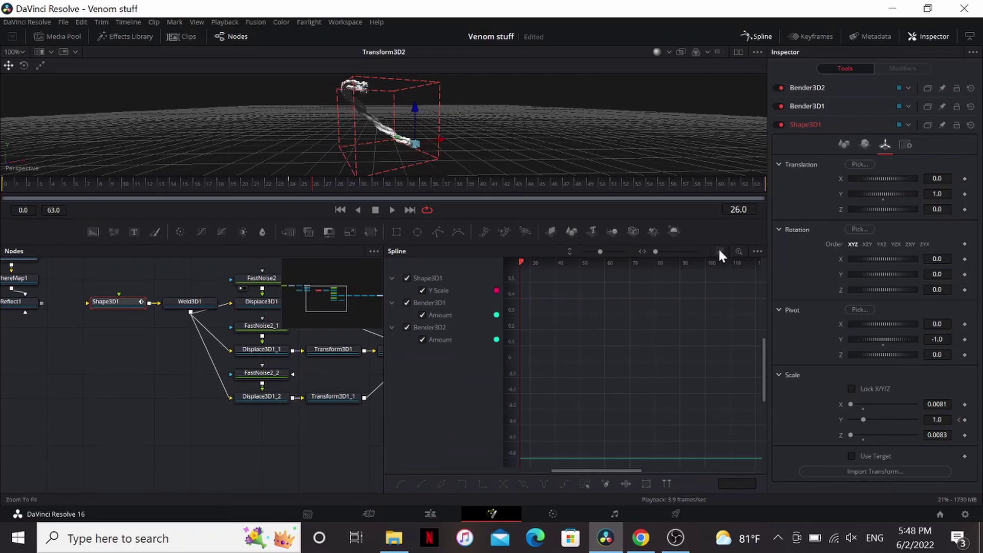
click(718, 250)
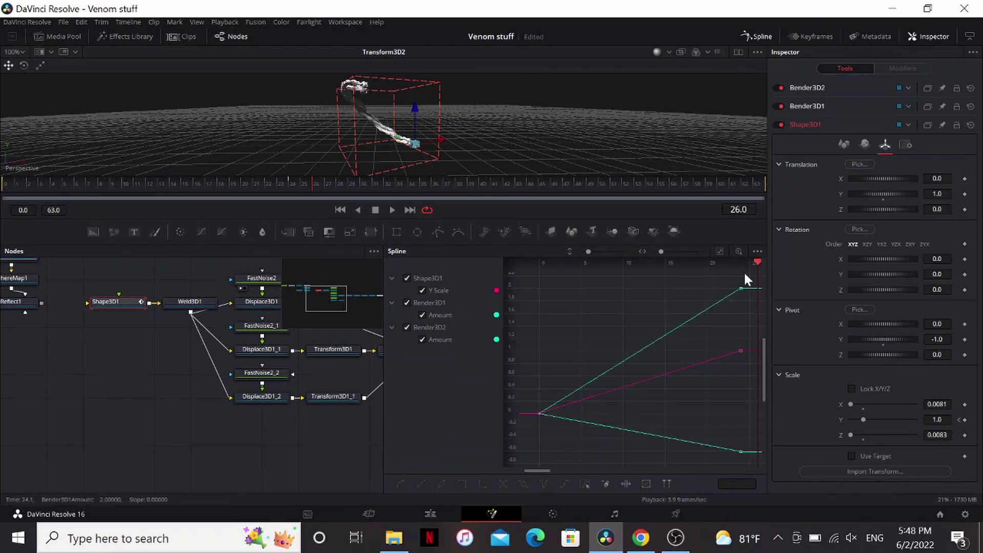
Step: Smooth all keyframes on the three displayed curves and scrub the animation back to the start
drag(760, 273, 530, 475)
key(s)
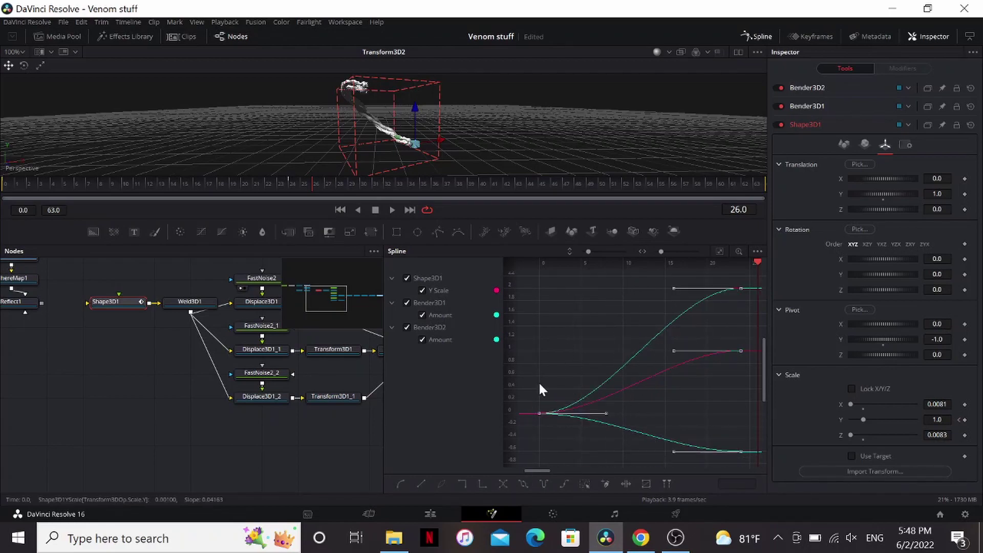
drag(693, 259, 693, 355)
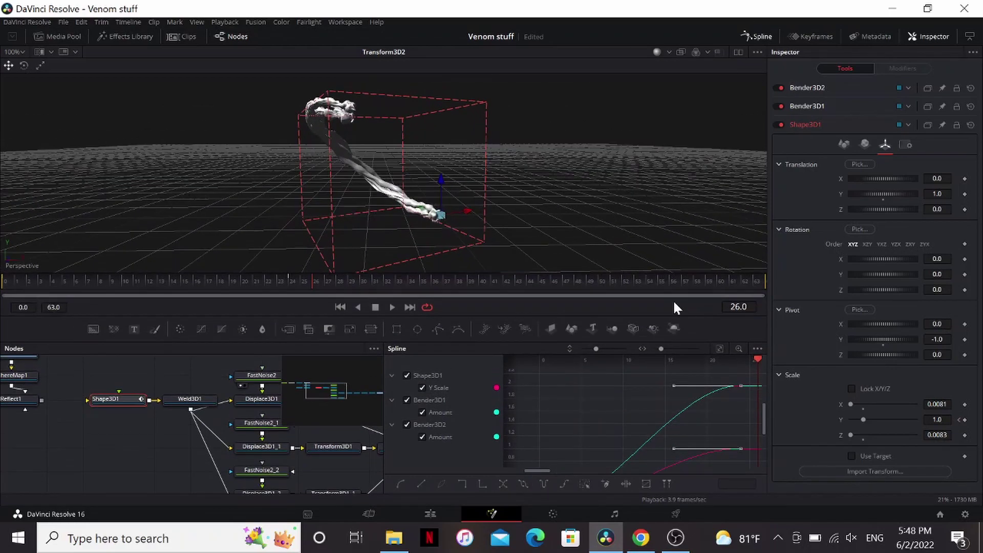
drag(311, 286, 4, 315)
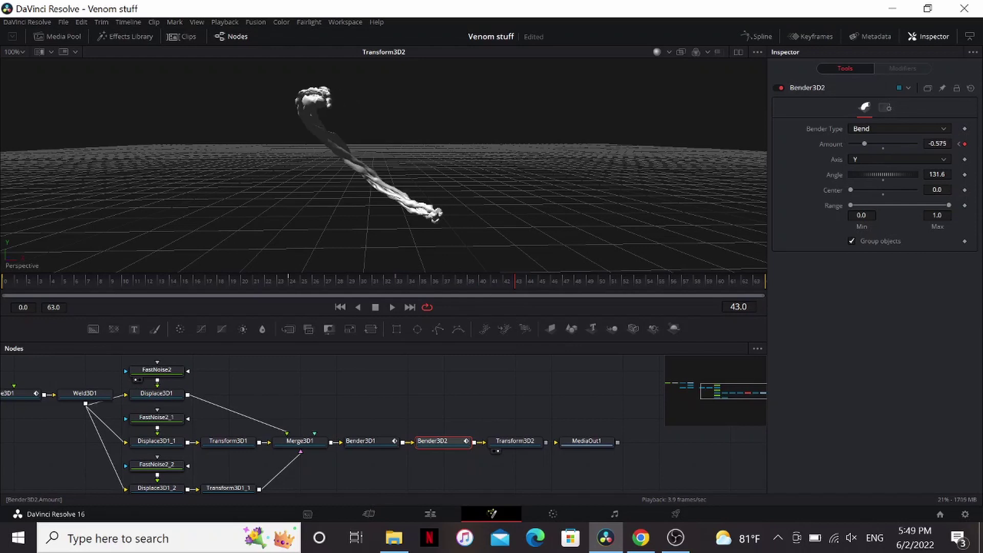
Step: Display Bender3D2's Amount curve over its full range in the Spline editor to check its keyframes
click(760, 38)
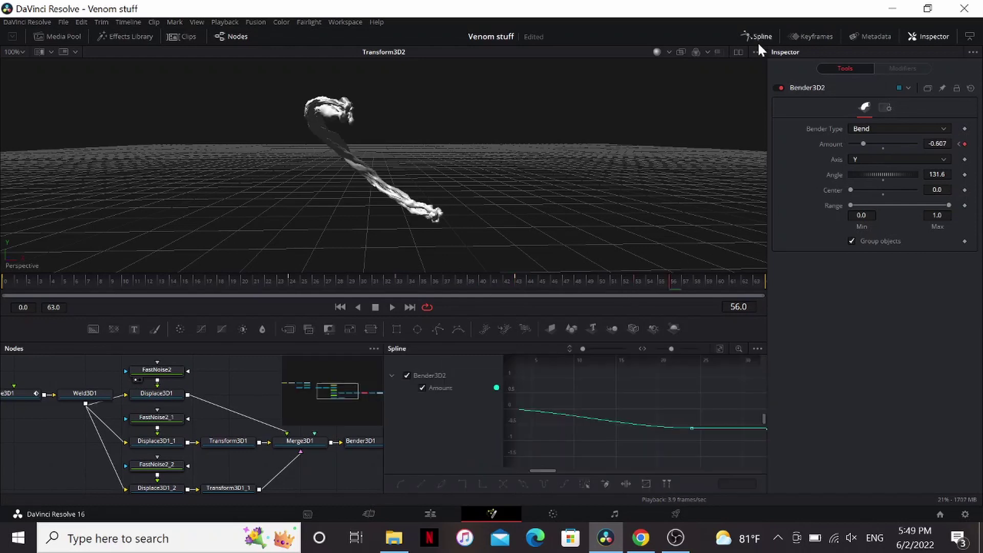
click(422, 387)
click(719, 348)
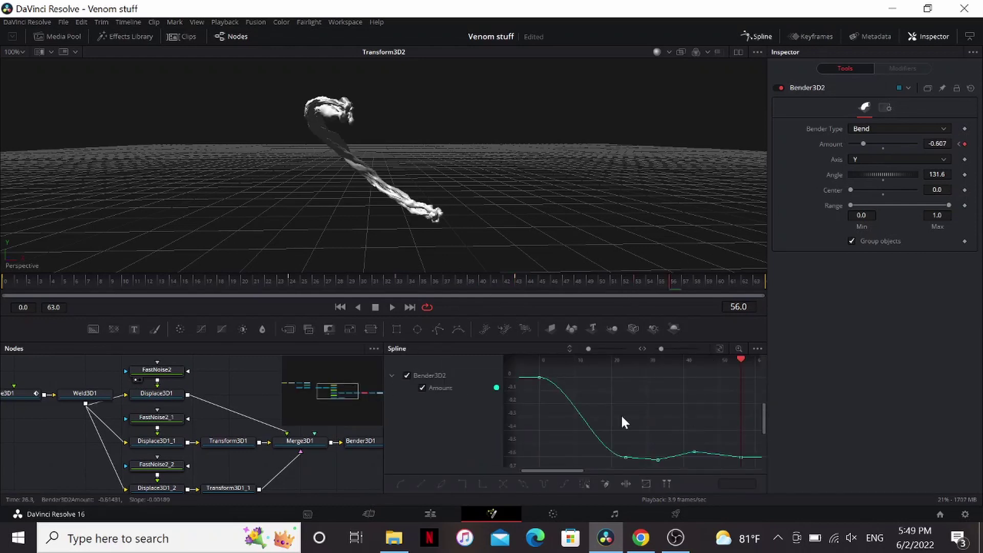
drag(696, 469, 748, 479)
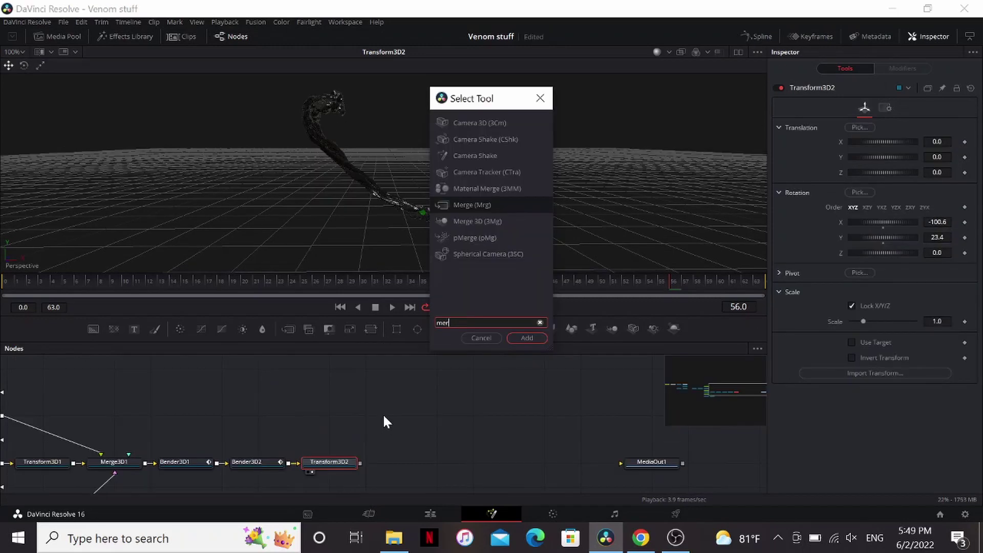
Step: Add a Merge 3D node after Transform3D2 and view the scene through it
key(Down)
key(Return)
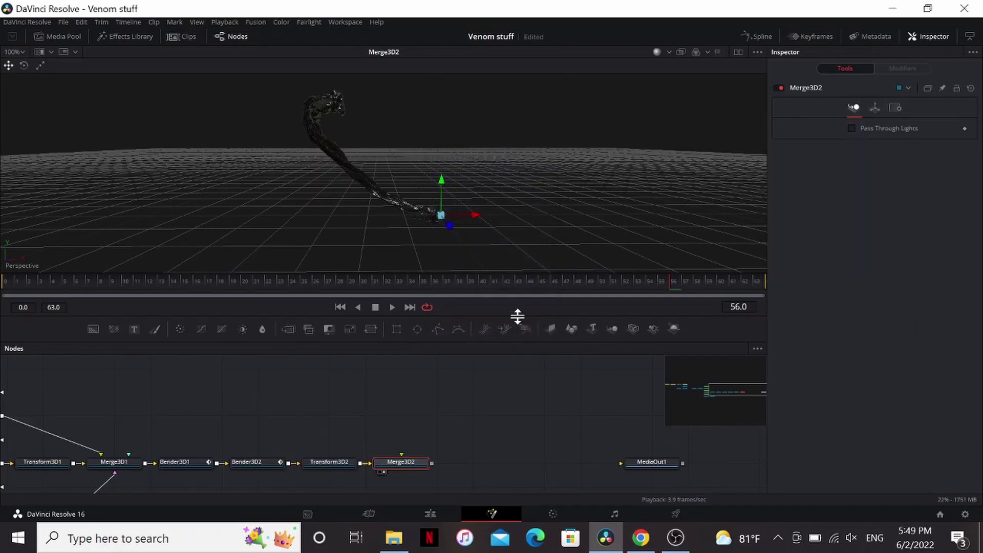
drag(456, 147, 461, 181)
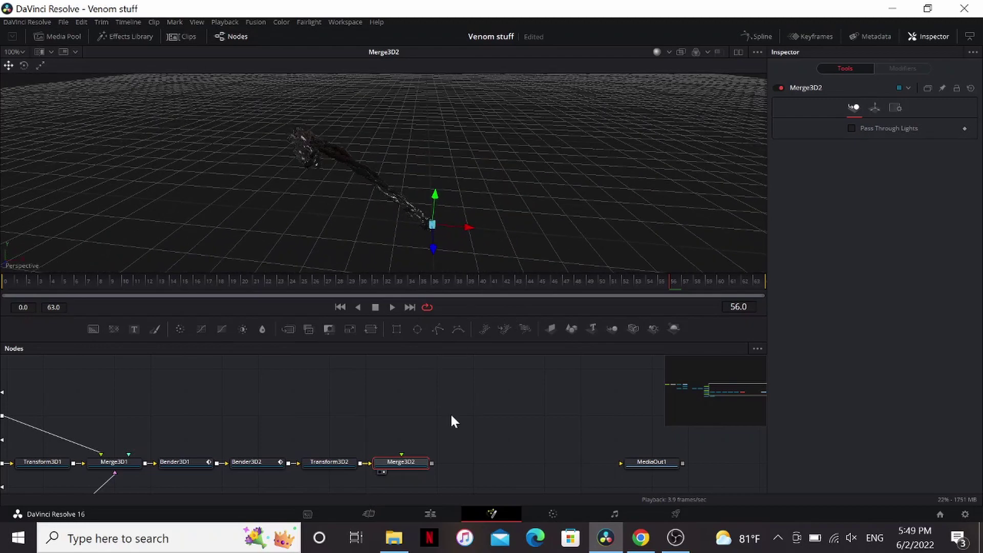
Step: Add a point light connected to Merge3D2 and place its node directly below the merge
key(shift+space)
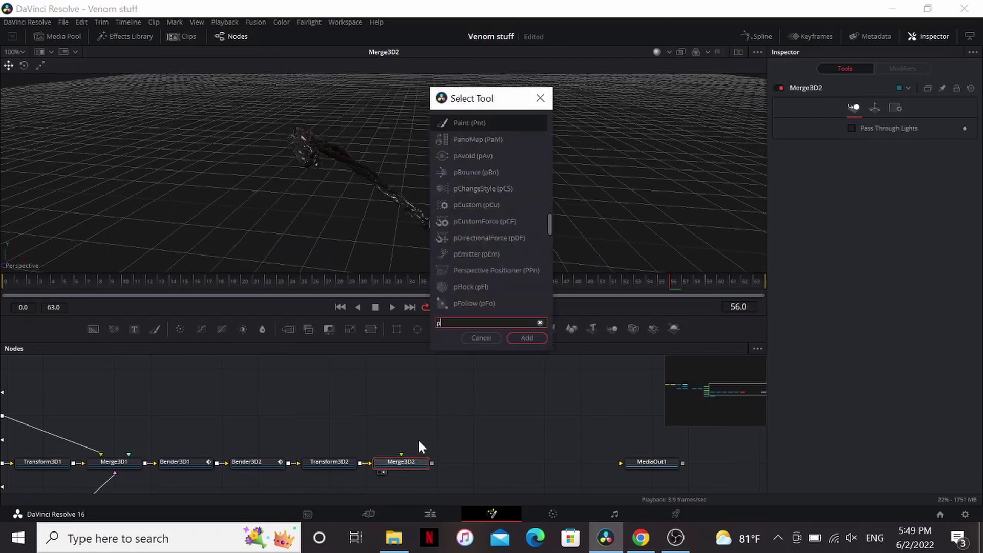
text(point)
key(Return)
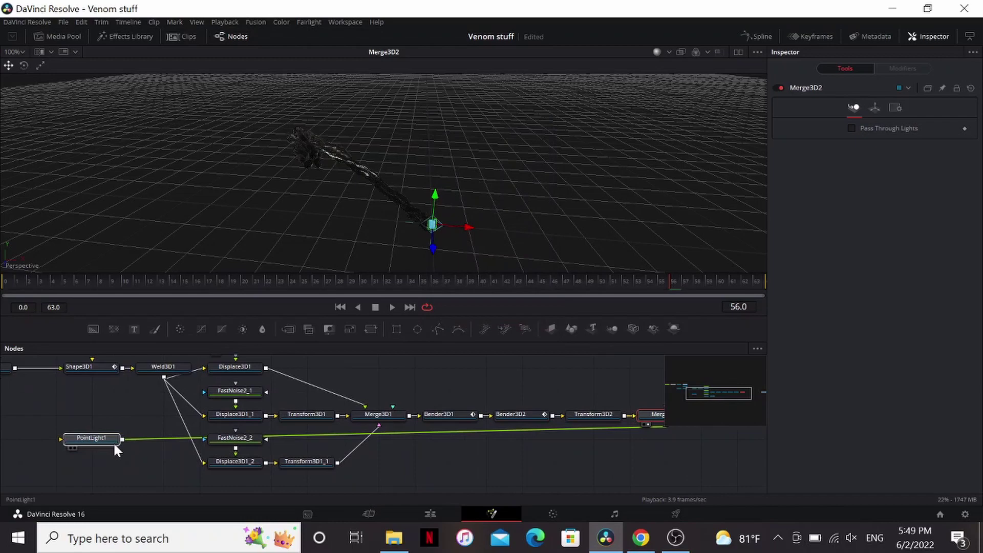
drag(114, 445, 471, 448)
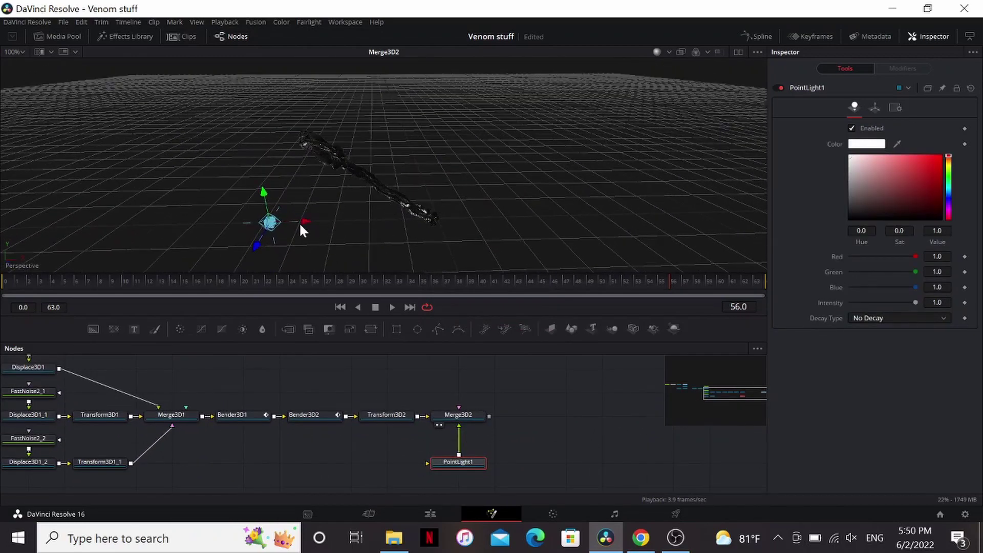
Step: Move PointLight1 farther to the side of the tendrils and tint it light blue with hue 0.56 and saturation 0.306
drag(300, 225, 258, 224)
drag(210, 246, 201, 239)
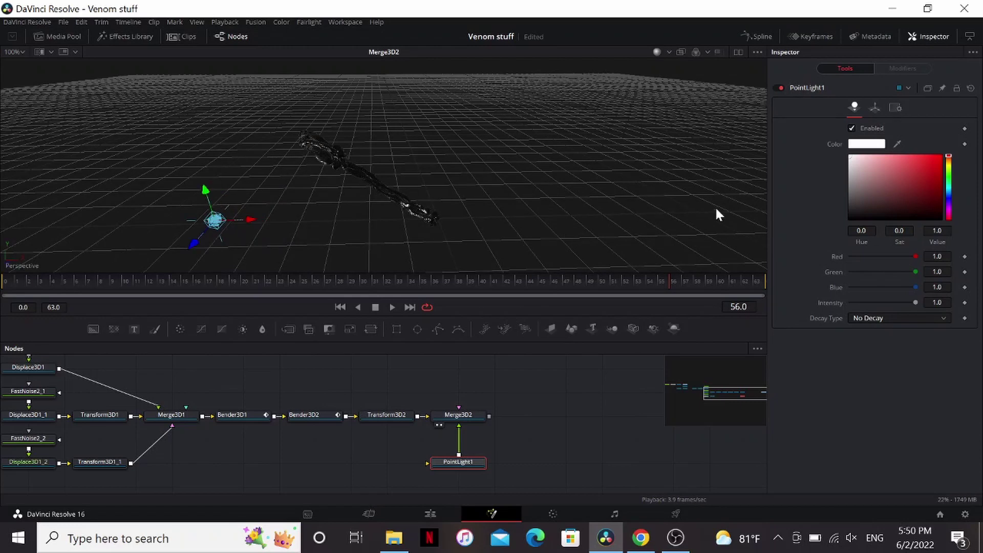
drag(950, 182, 949, 189)
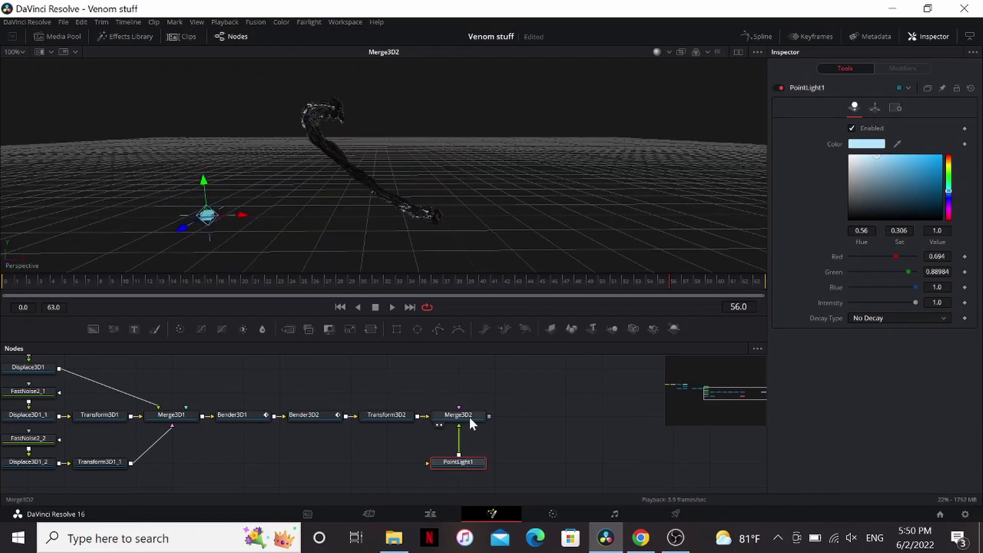
Step: Paste a copy of the light blue point light into Merge3D2 and reposition it away from the first light
click(469, 416)
key(ctrl+v)
click(467, 483)
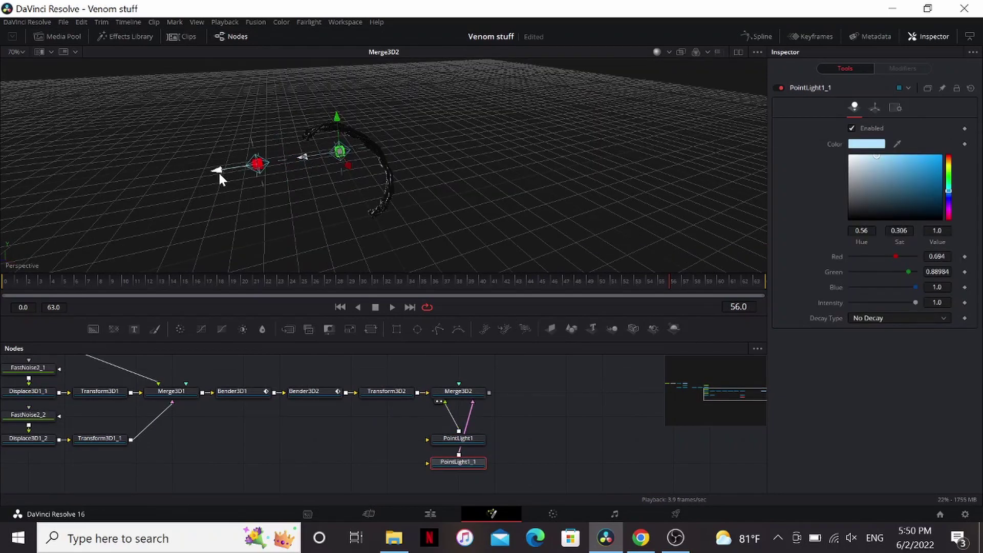
drag(219, 173, 214, 175)
drag(235, 136, 418, 182)
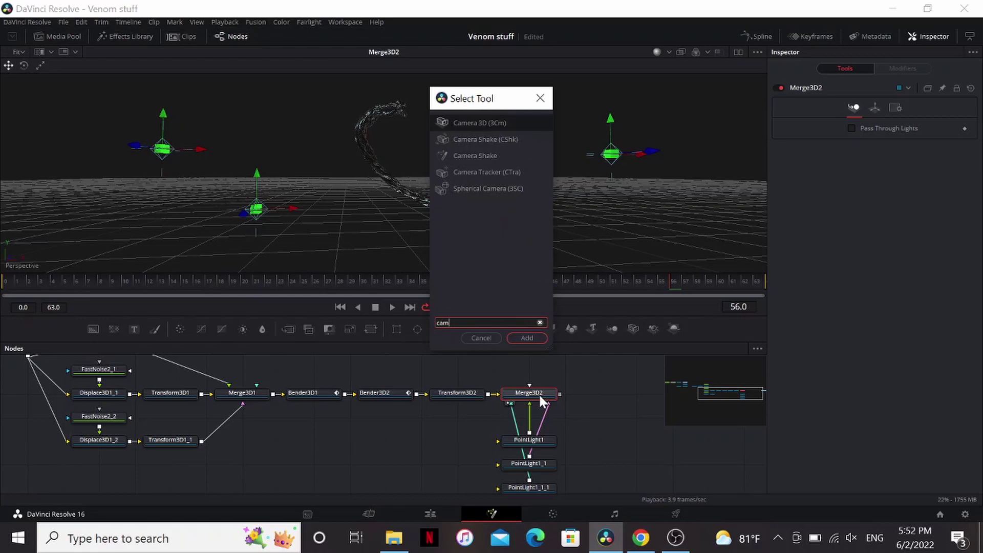
Step: Add a Camera 3D node to Merge3D2 and show the Camera3D1 view in a second viewer
key(Return)
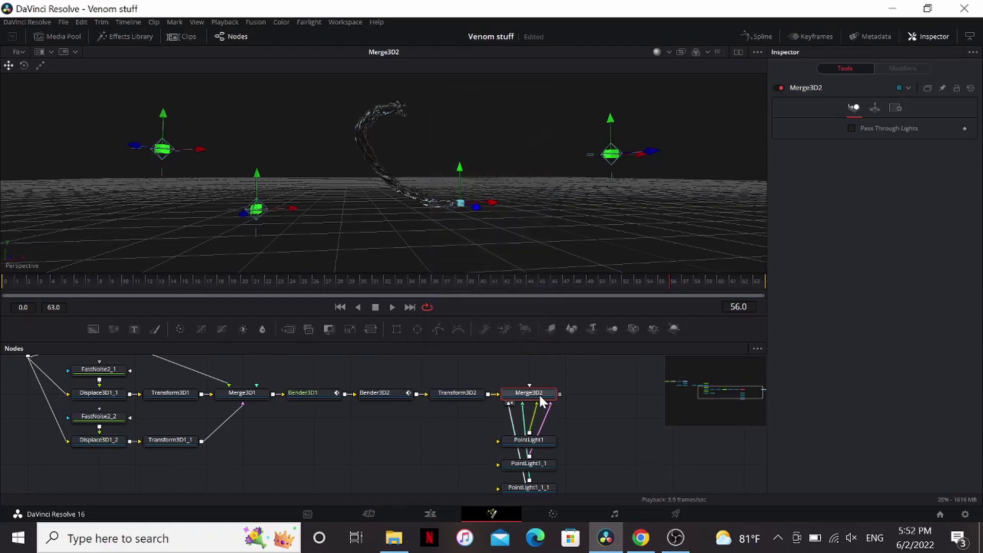
click(738, 52)
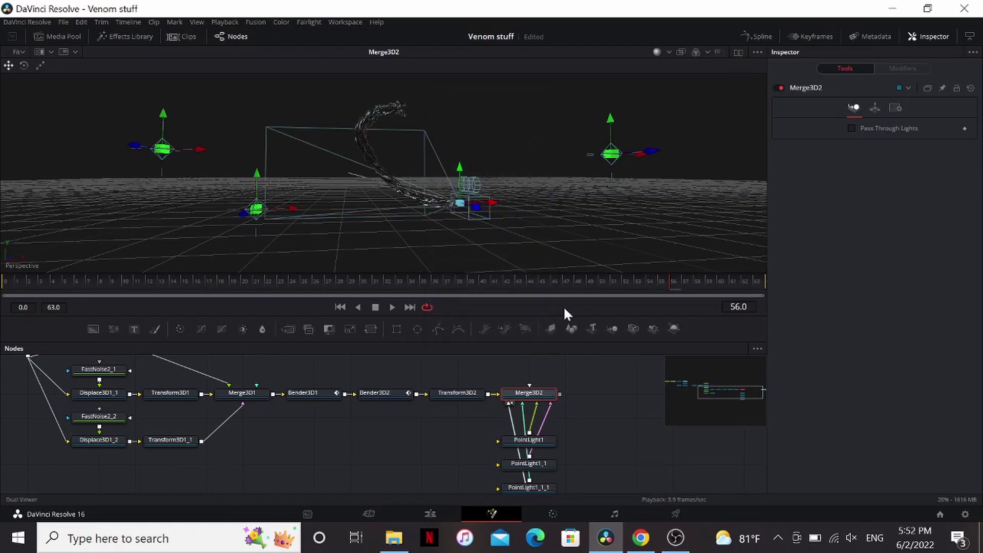
right_click(382, 270)
click(400, 277)
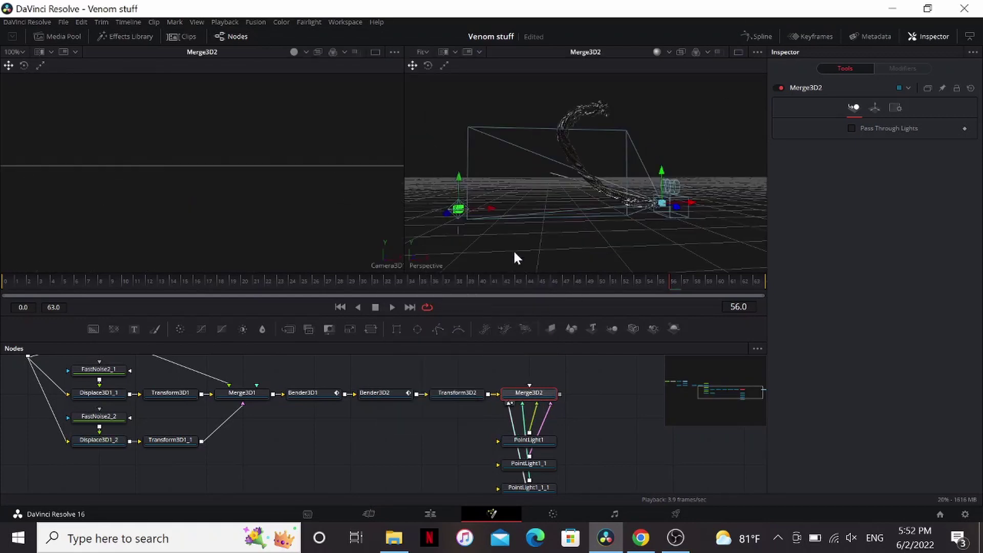
Step: Select Camera3D1 and move it back from the tendrils so the whole cluster sits inside the camera's frame
drag(586, 240, 358, 292)
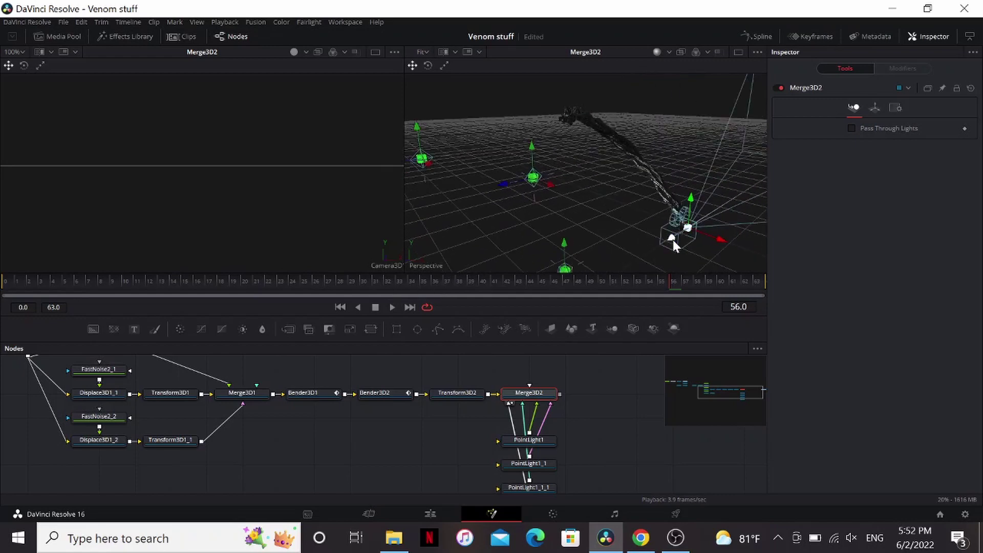
scroll(585, 397, down, 3)
click(544, 449)
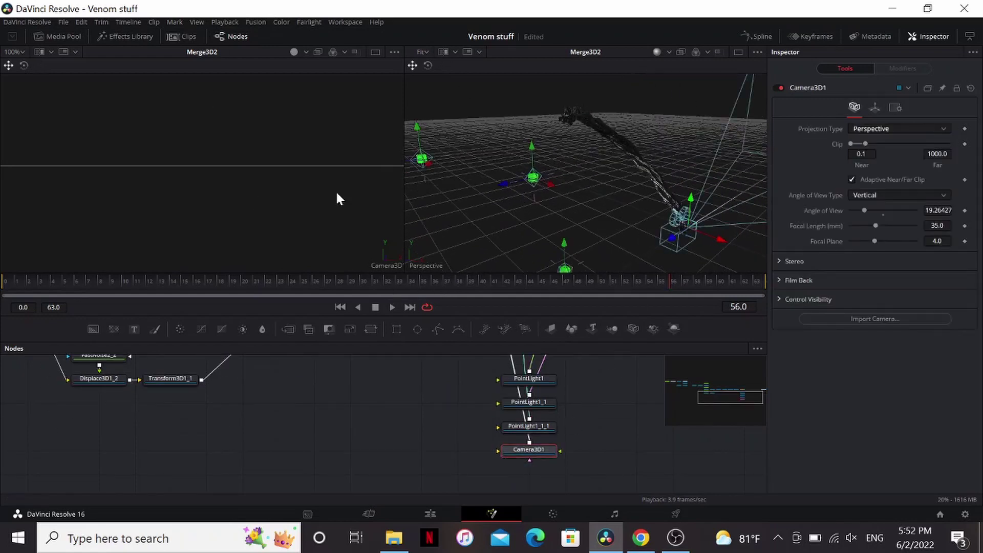
drag(672, 241, 549, 232)
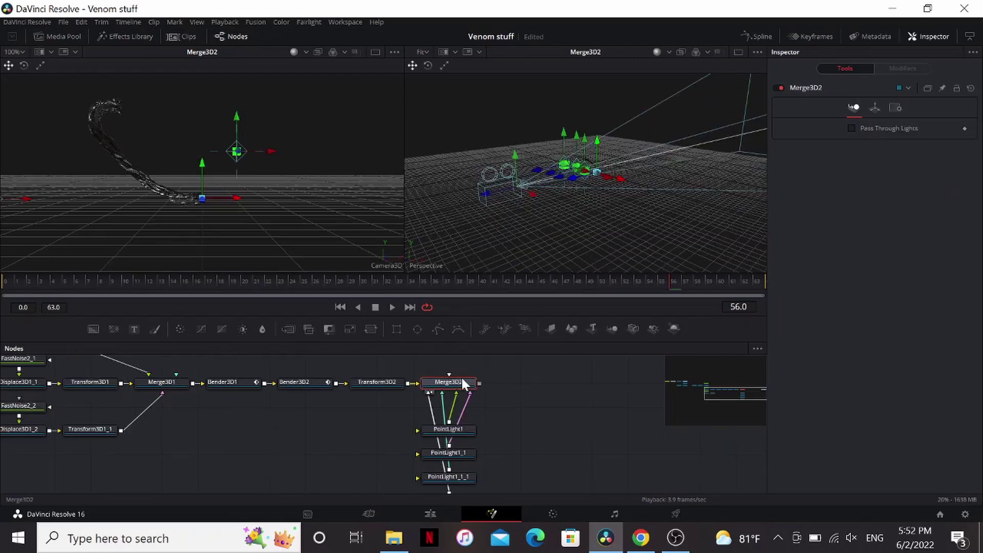
Step: Add a Renderer 3D node after Merge3D2 and show its output in a single viewer
key(shift+space)
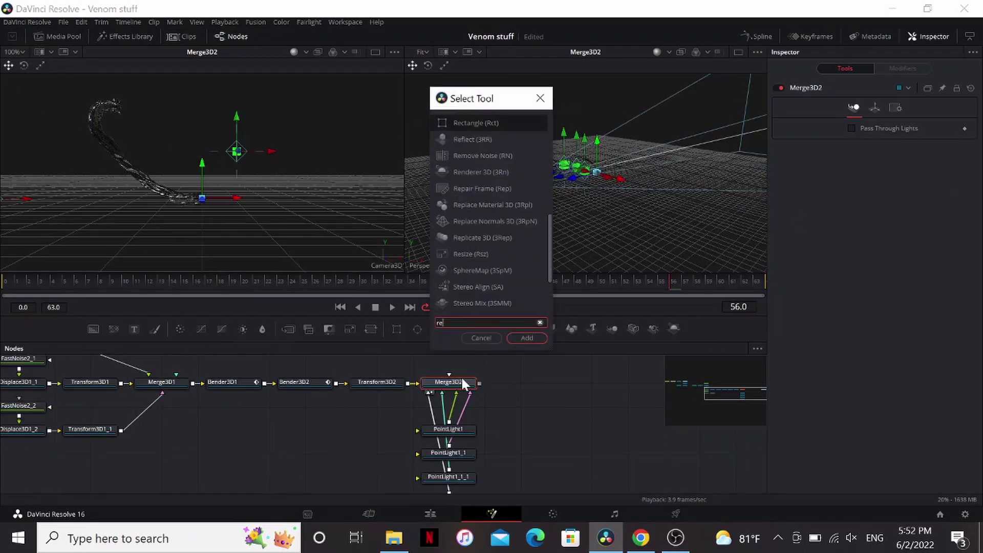
text(ren)
key(Return)
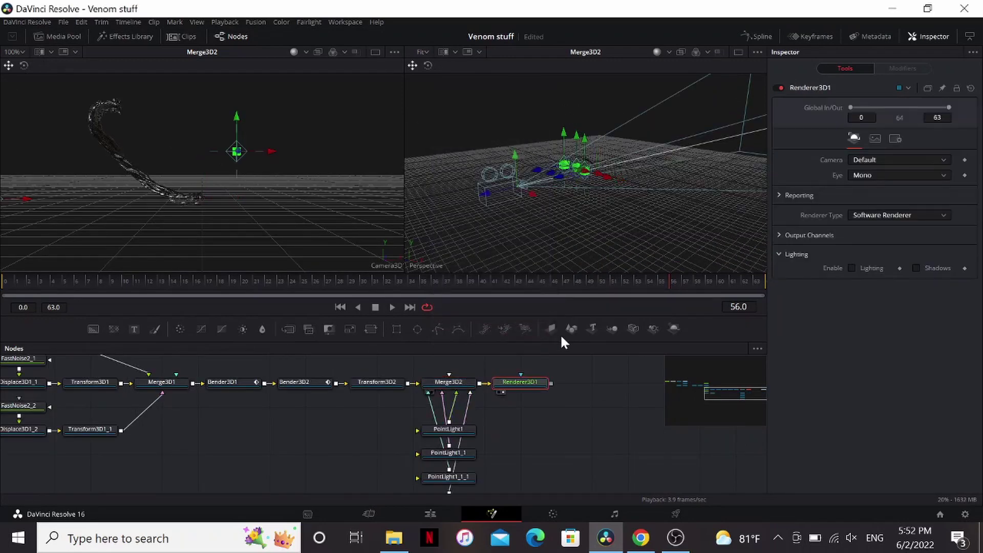
key(2)
click(738, 52)
Step: Set Renderer3D1 to the OpenGL Renderer and enable lighting
click(888, 215)
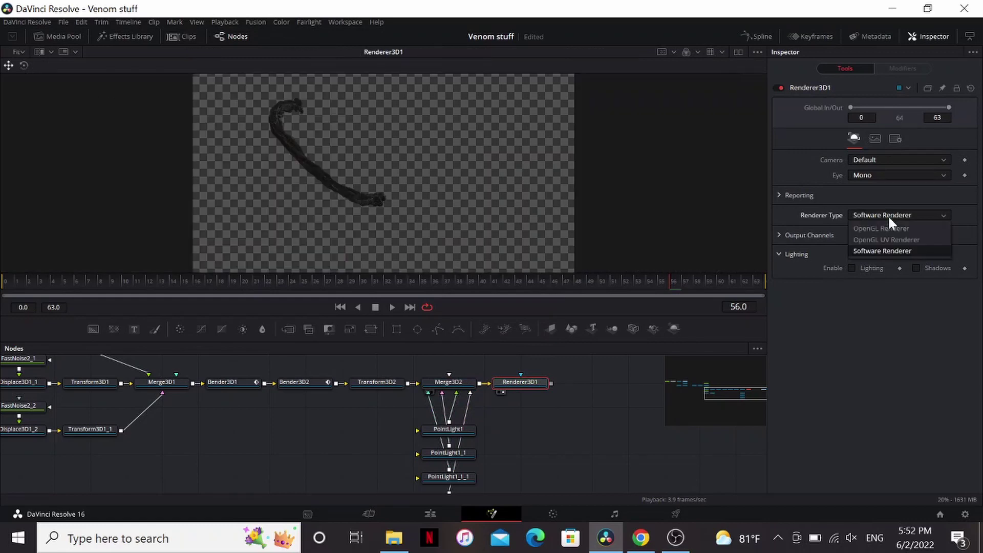
click(880, 229)
click(852, 306)
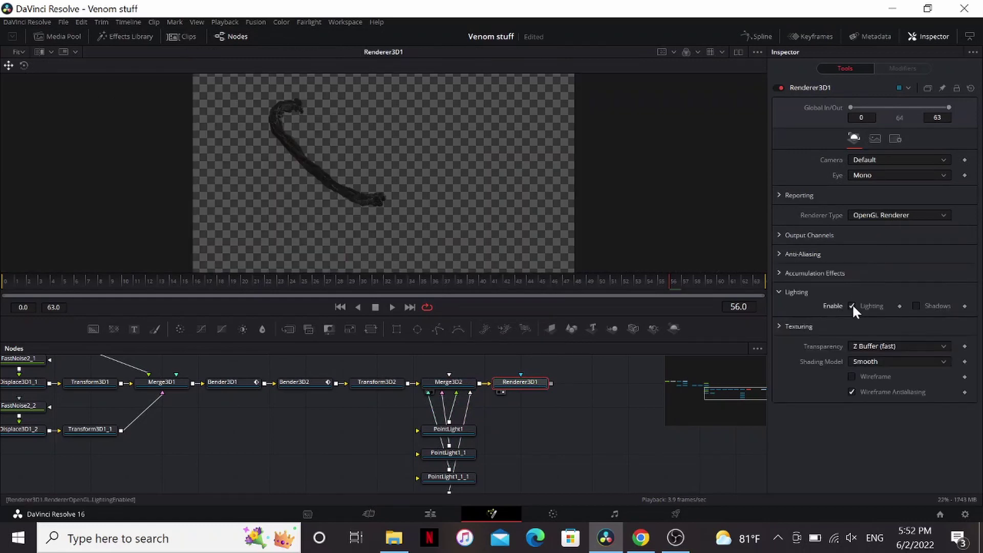
Step: Enable the Z and Vector output channels on Renderer3D1 and set its image depth to float16
click(779, 235)
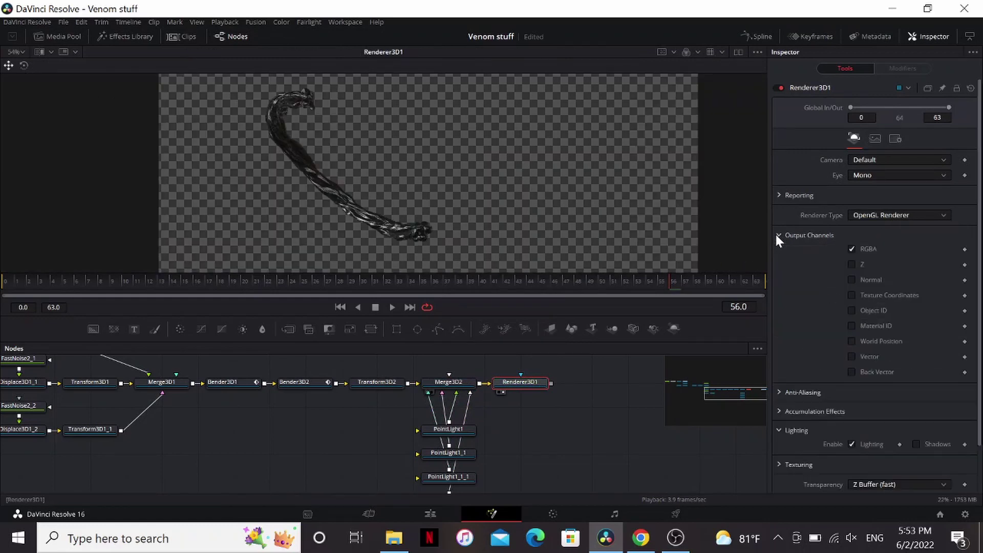
click(851, 264)
click(852, 357)
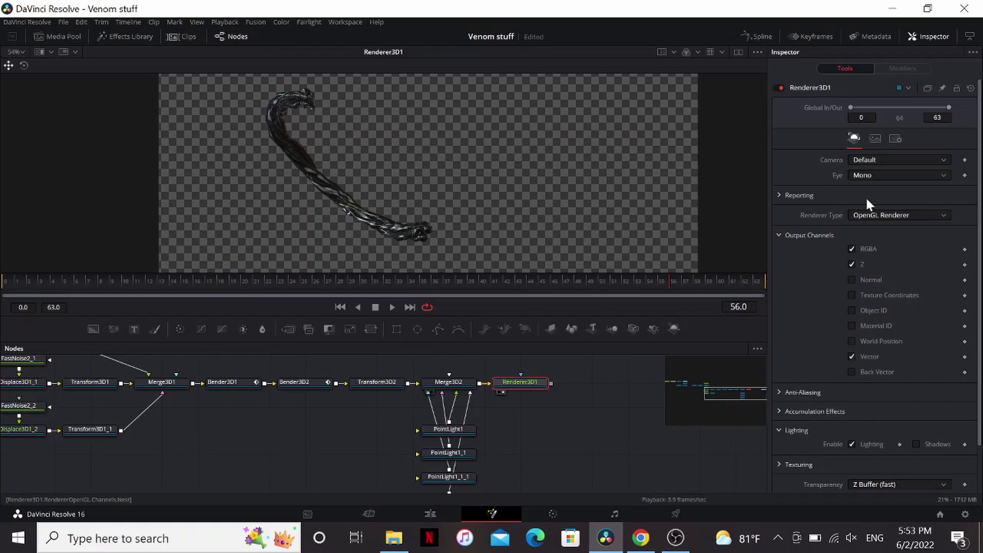
click(875, 139)
click(873, 255)
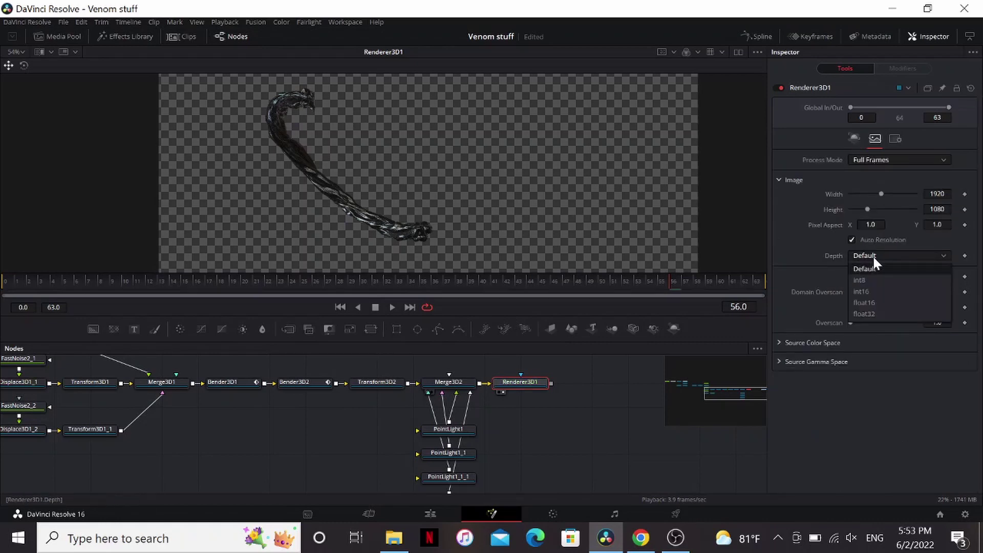
click(870, 301)
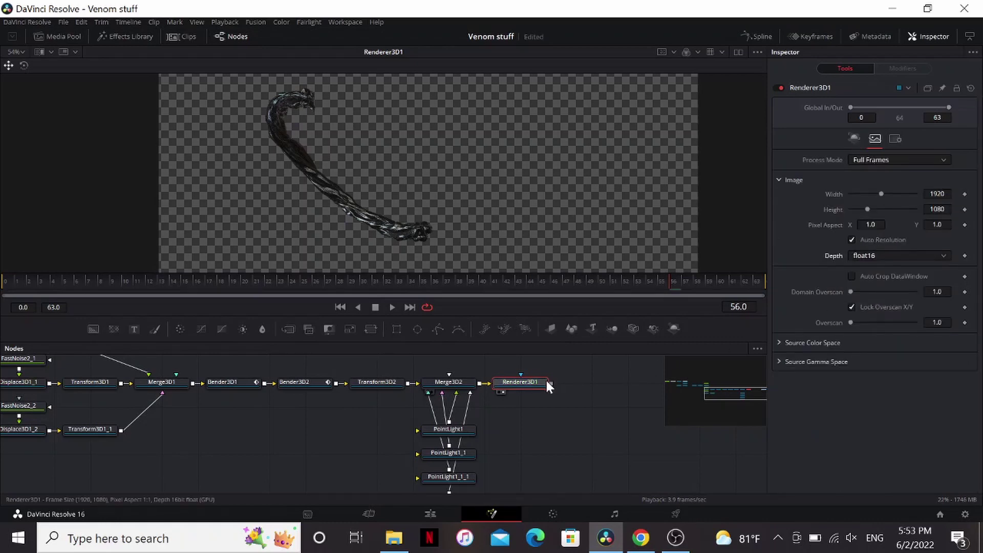
Step: Add an Ambient Occlusion node after Renderer3D1 and connect Camera3D1 to its camera input
key(shift+space)
text(ren)
key(BackSpace)
key(BackSpace)
key(BackSpace)
text(amb)
key(Down)
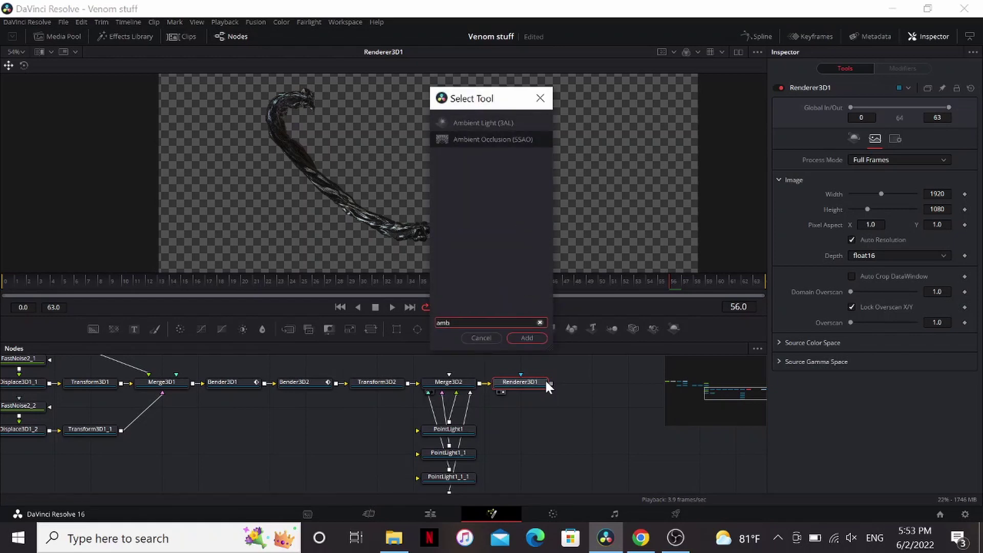
key(Return)
Step: Give the ambient occlusion a Sphere kernel with radius 0.31, view it, and set its output mode to Color
click(882, 145)
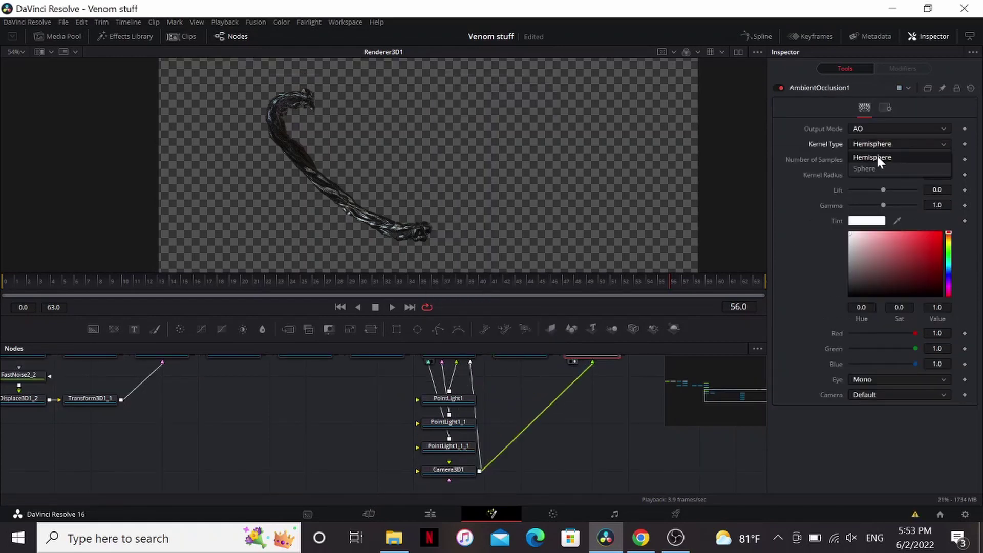
click(876, 168)
scroll(579, 385, up, 1)
click(574, 391)
drag(883, 174, 851, 173)
click(883, 128)
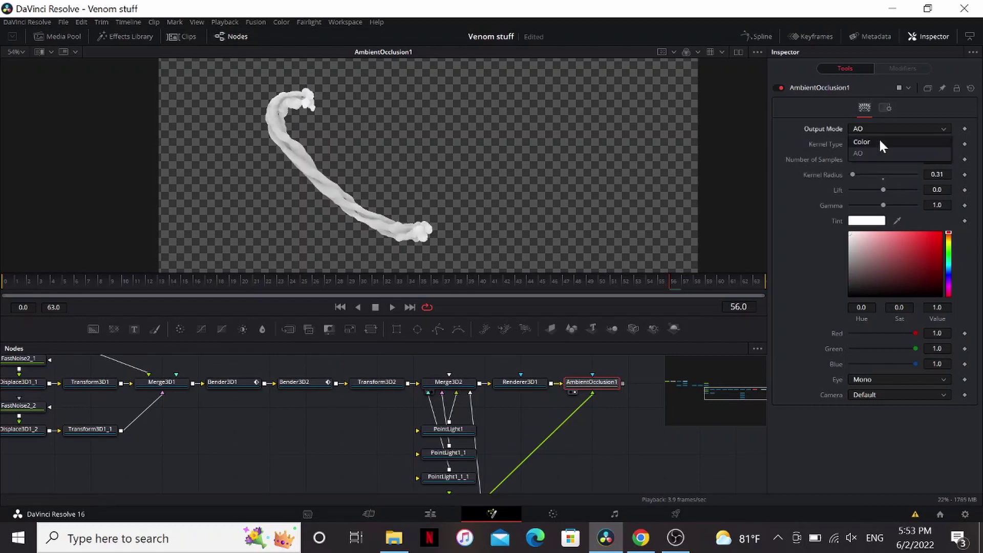
click(879, 137)
Step: Add a Vector Motion Blur node after AmbientOcclusion1
key(shift+space)
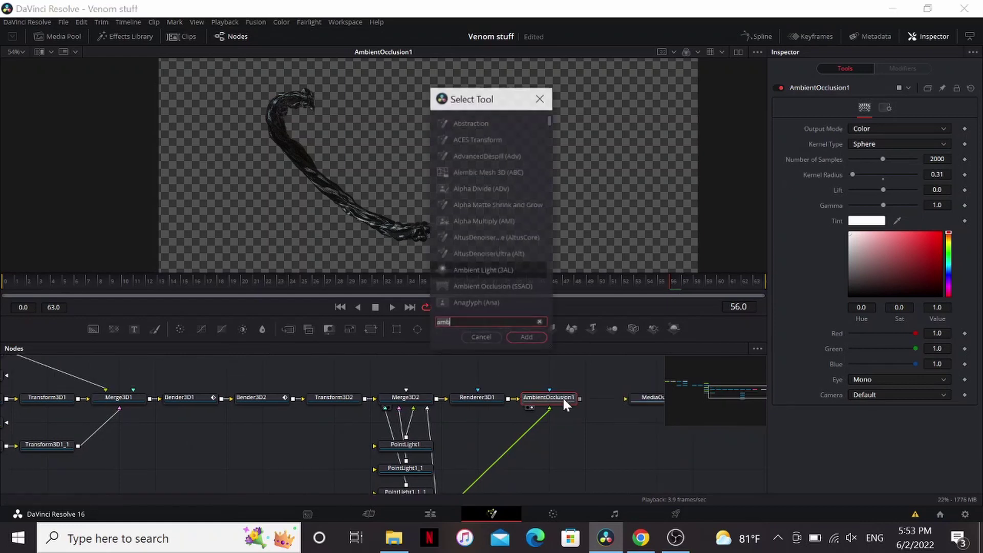
text(vbl)
key(Down)
key(Return)
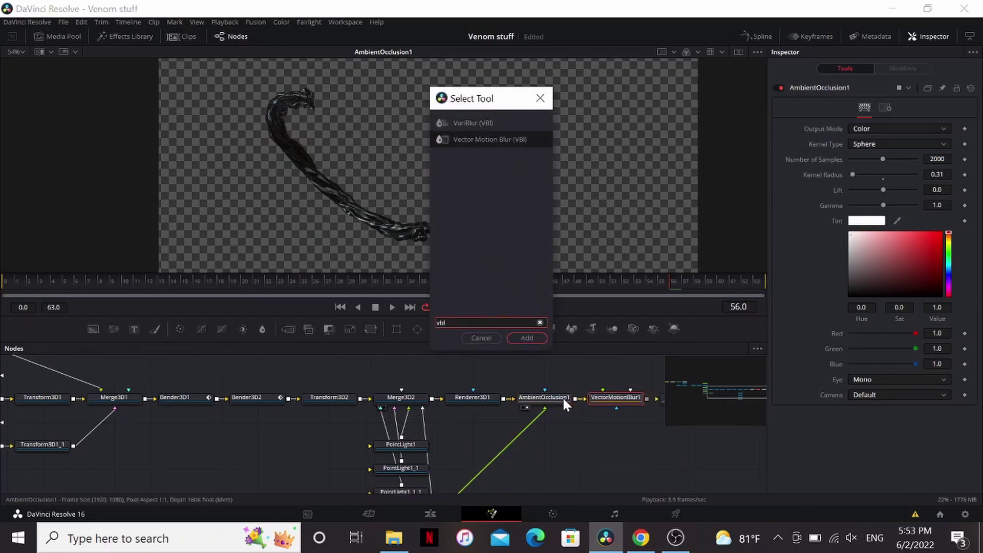
click(162, 281)
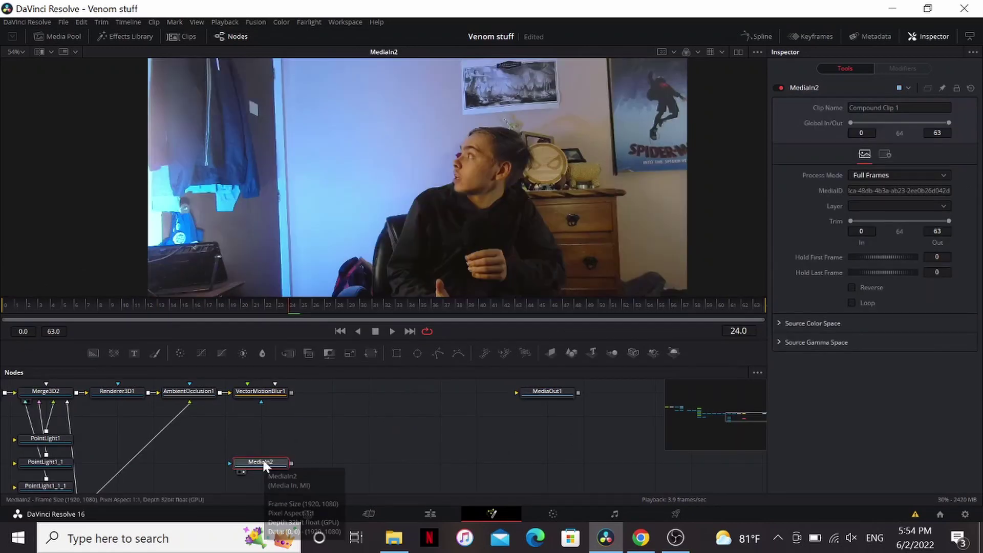
Step: Add a Tracker after MediaIn2 and place its tracking pattern over the collar of the man's black hoodie
key(shift+space)
text(tr)
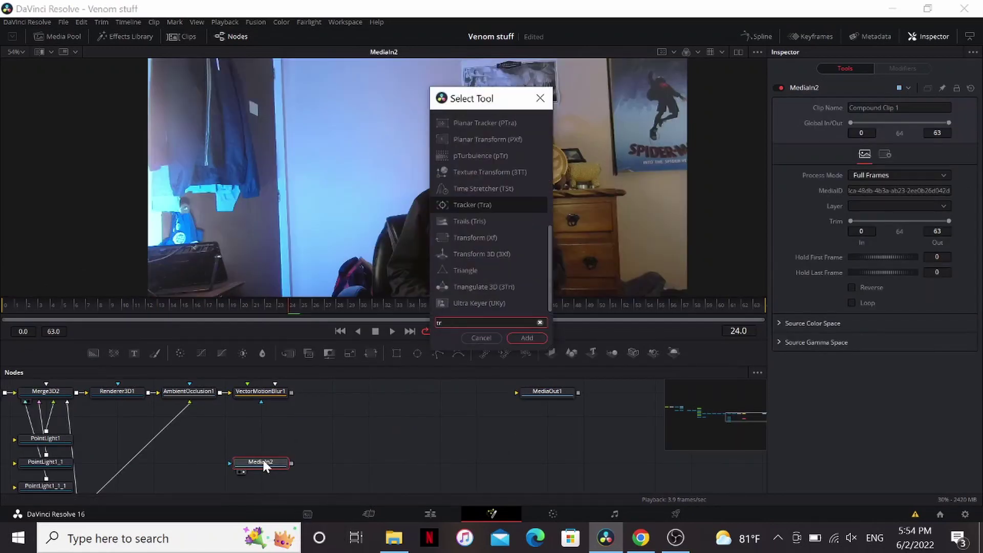
key(Return)
drag(275, 100, 470, 204)
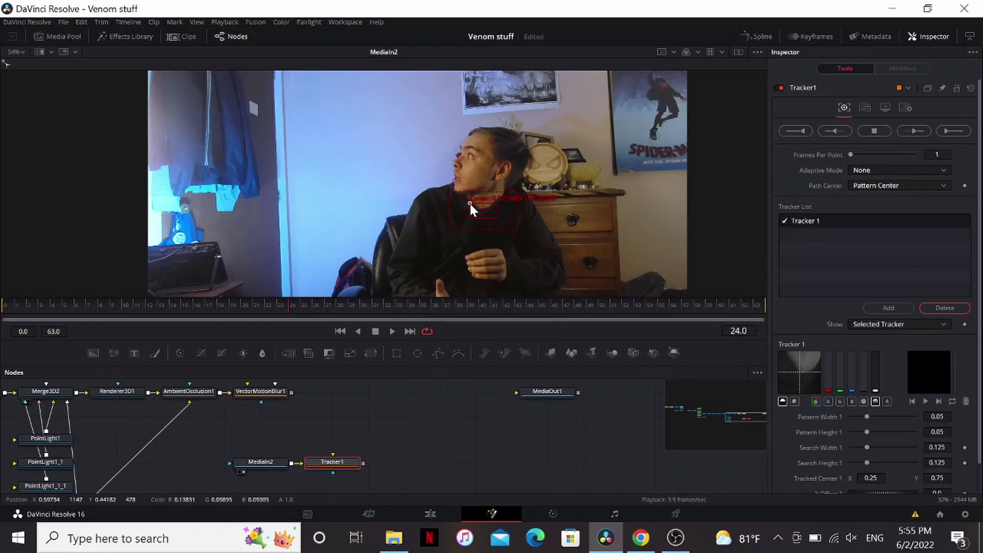
Step: Set the tracker's adaptive mode to Best match with a match tolerance of 0.0689 and track the clip in reverse
click(864, 171)
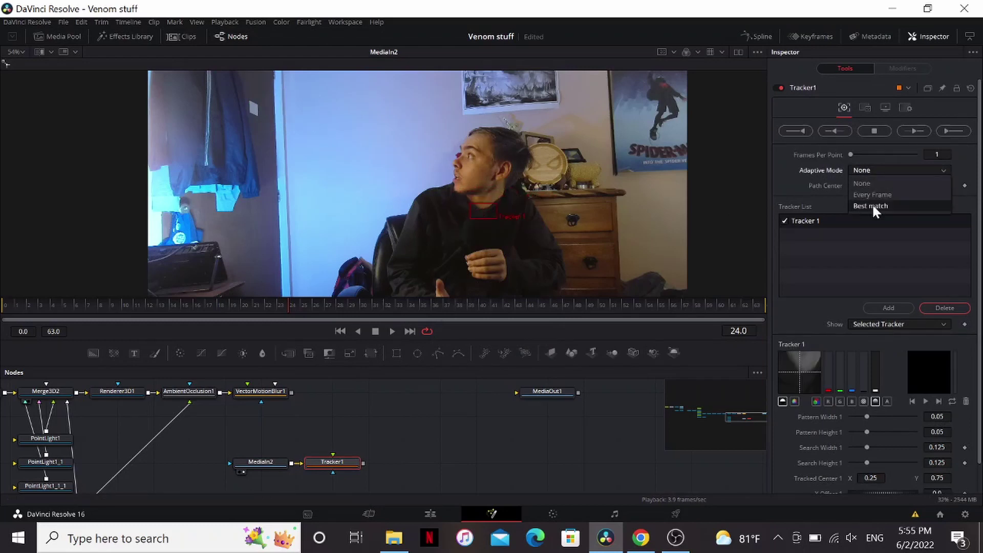
click(872, 204)
drag(874, 185, 865, 183)
click(804, 130)
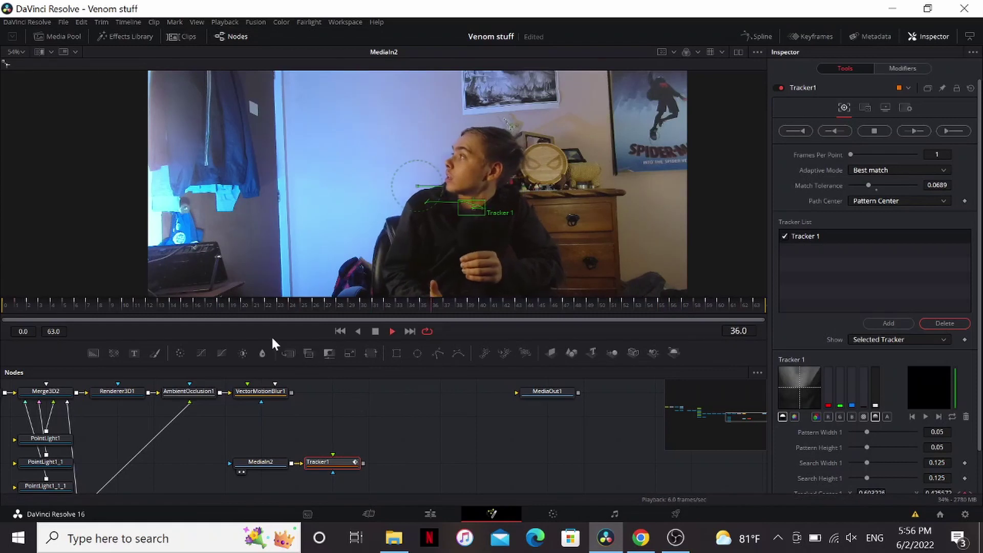
Step: Merge the motion-blurred tendrils over the Tracker1 output and insert a Transform node after VectorMotionBlur1
click(261, 392)
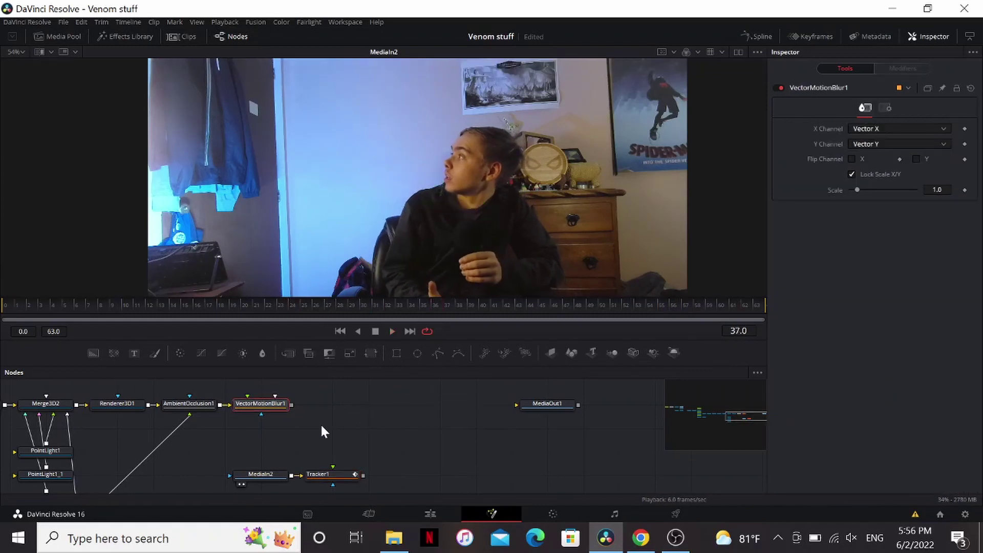
drag(367, 466, 362, 474)
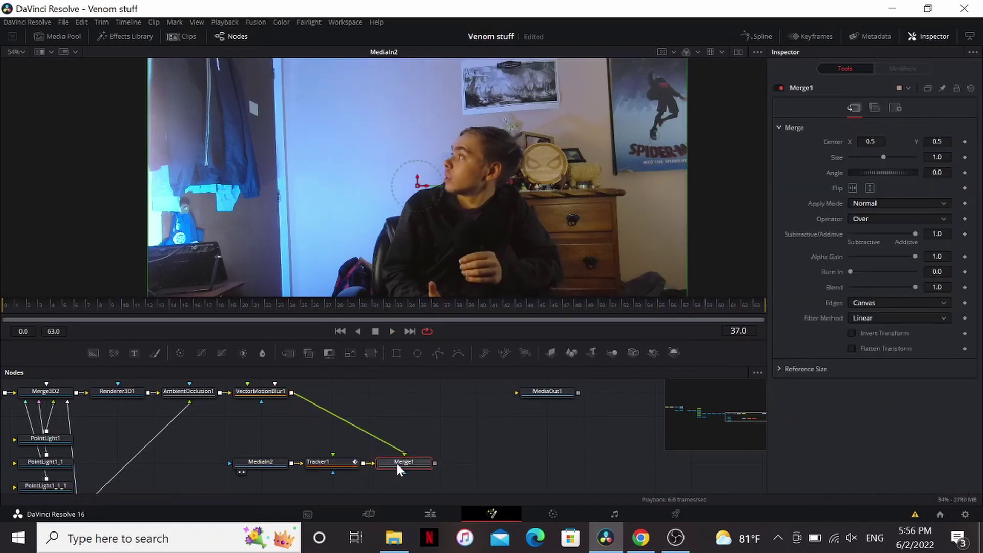
click(262, 400)
key(shift+space)
text(xf)
key(Return)
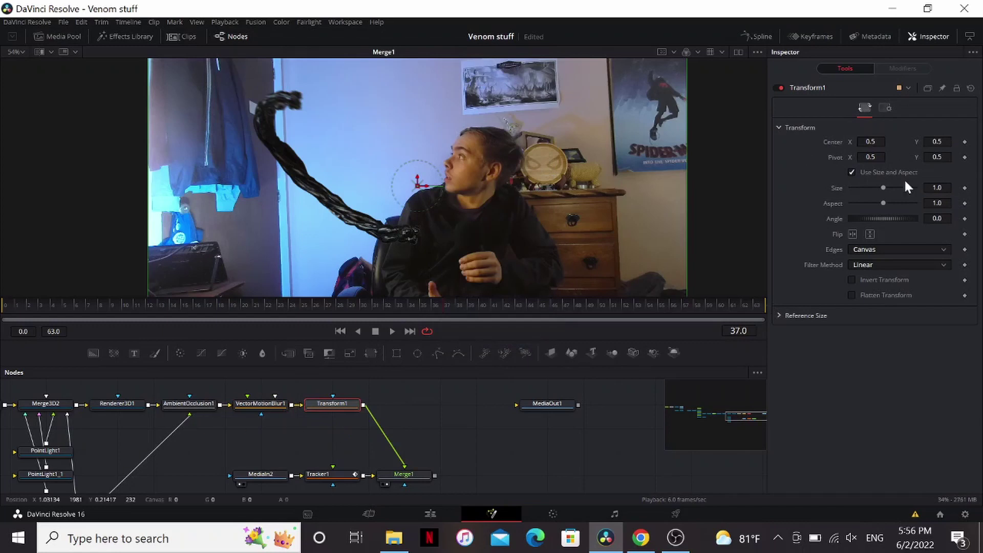
Step: Connect Transform1's Center to the position of the Tracker1 tracking path
right_click(831, 140)
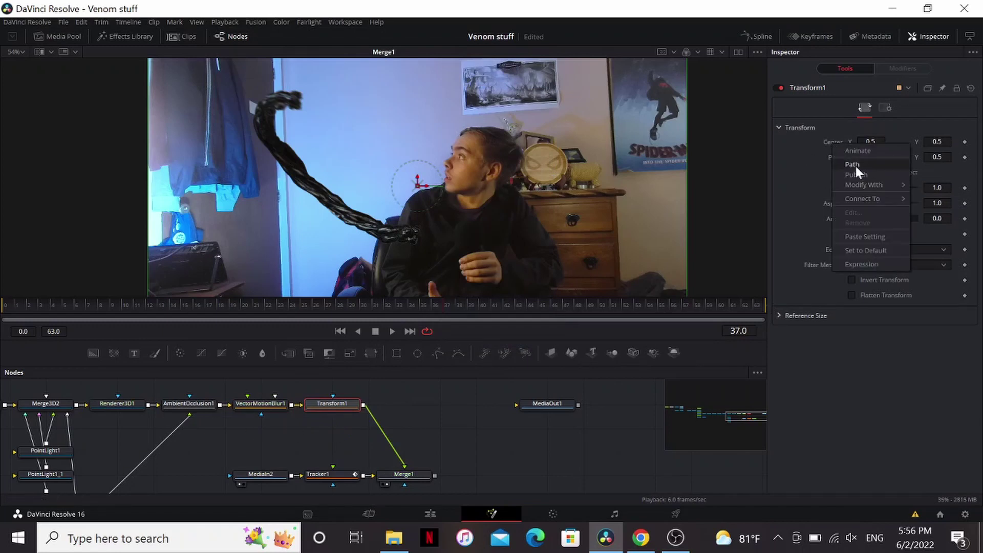
mouse_move(871, 198)
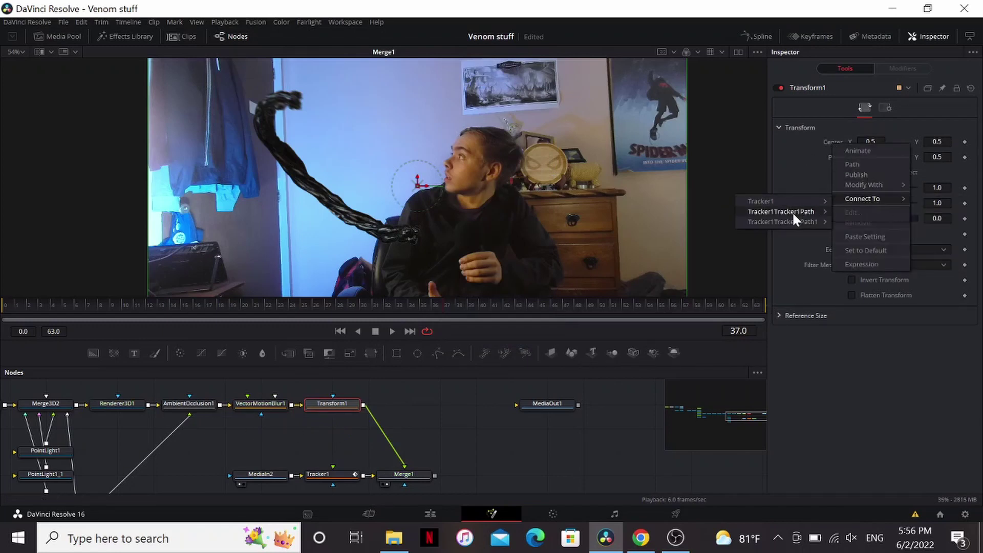
click(842, 220)
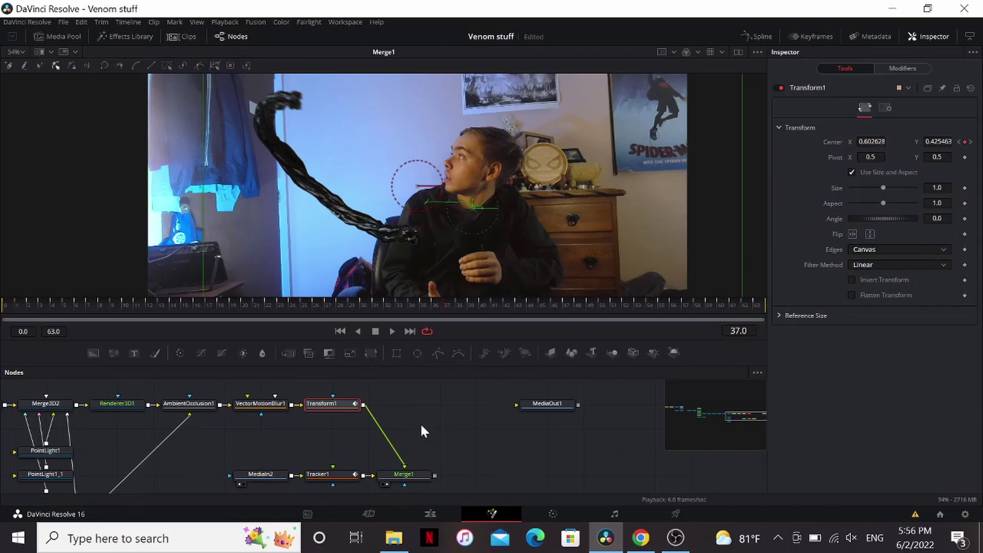
Step: Insert a second Transform between VectorMotionBlur1 and Transform1 and shift the tendrils to a center of about 0.53, 0.56
click(264, 403)
key(shift+space)
text(transform)
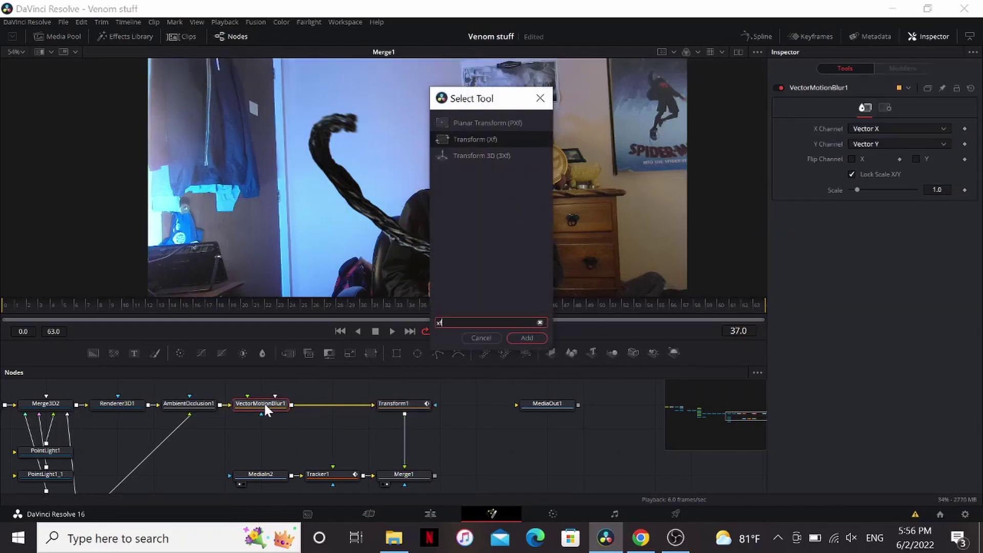
key(Return)
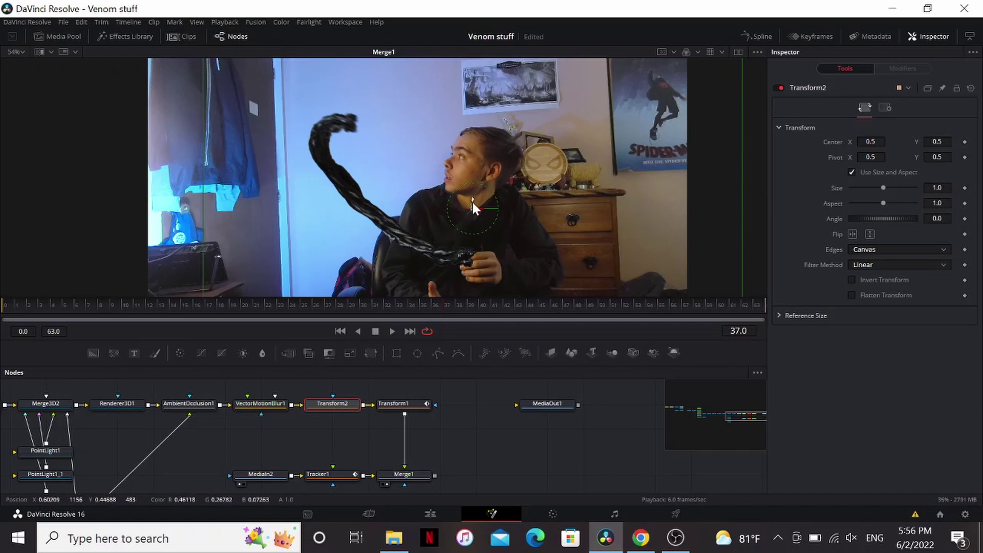
drag(472, 202, 487, 182)
Step: Paste a copy of MediaIn2 beside Merge1 and show the copy in the viewer
scroll(272, 466, down, 1)
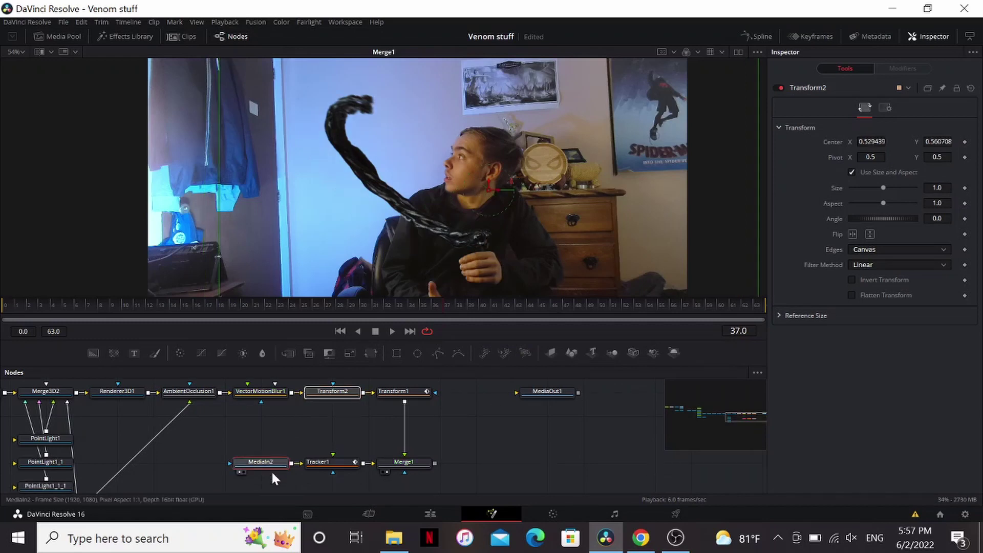
click(272, 467)
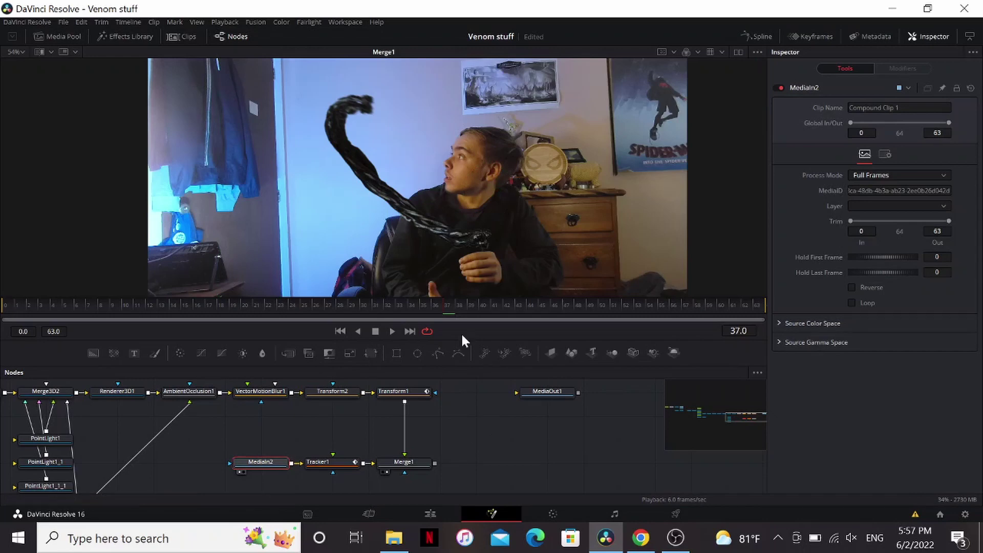
scroll(414, 229, up, 2)
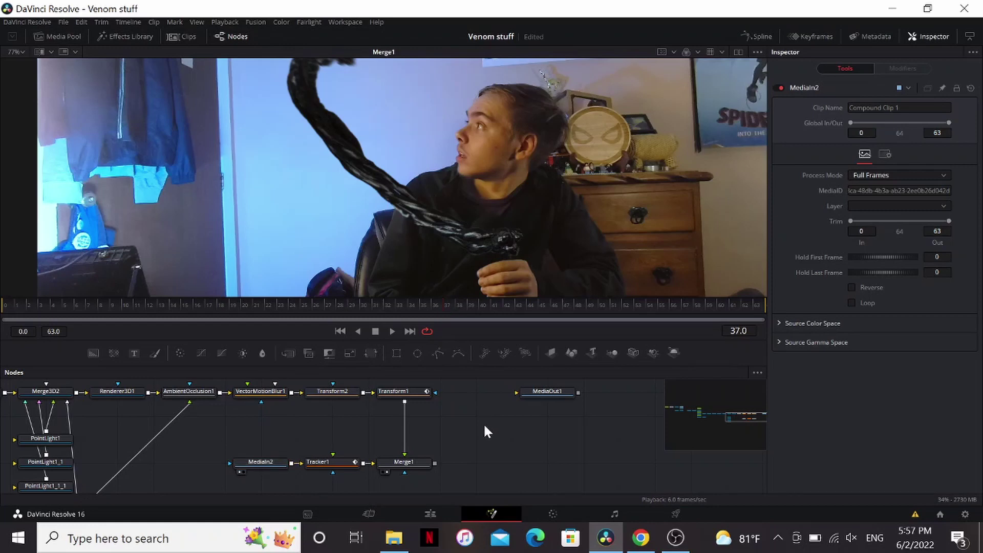
key(ctrl+v)
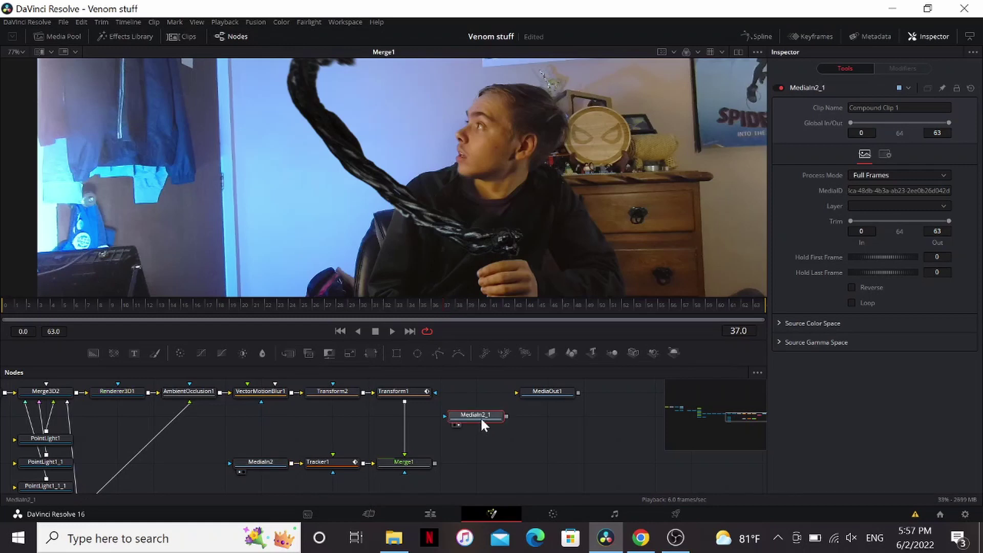
key(1)
Step: Add a Luma Keyer to the copied clip, lower its high threshold, and merge the keyed result over Merge1
key(shift+space)
text(luma)
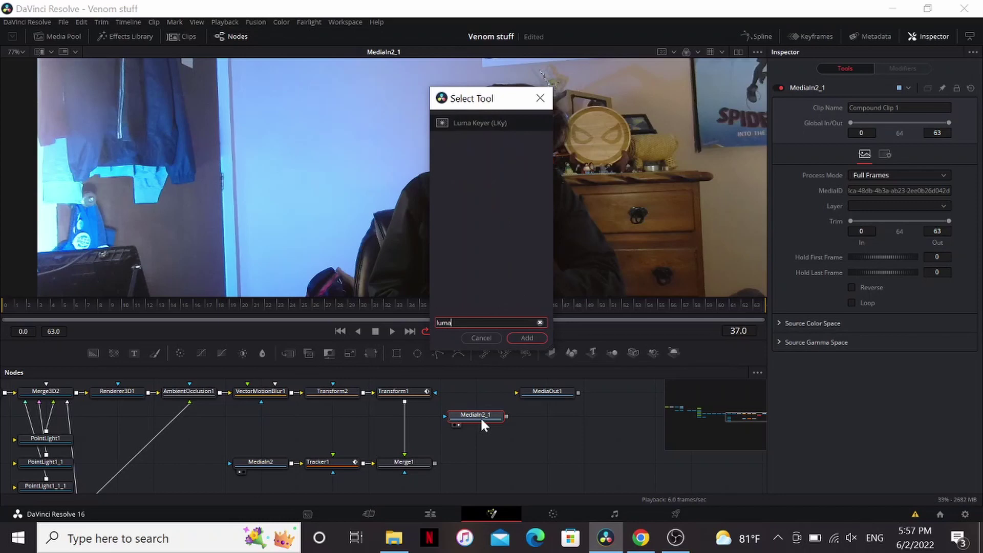
key(Return)
drag(947, 143, 905, 142)
drag(579, 416, 435, 463)
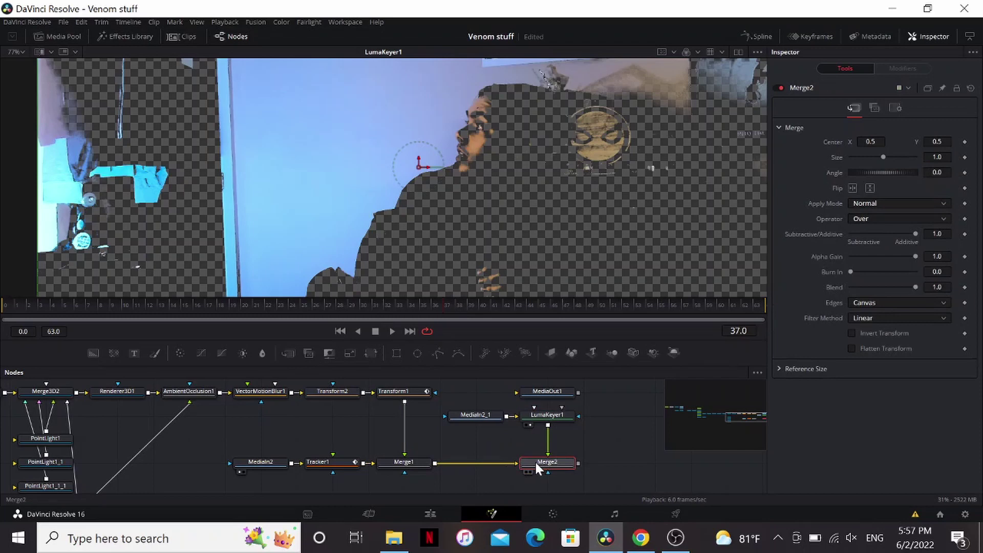
Step: Show Merge2 in the viewer, invert LumaKeyer1's matte, and set its blur to about 0.47 and contract/expand to about 0.21
key(2)
click(533, 413)
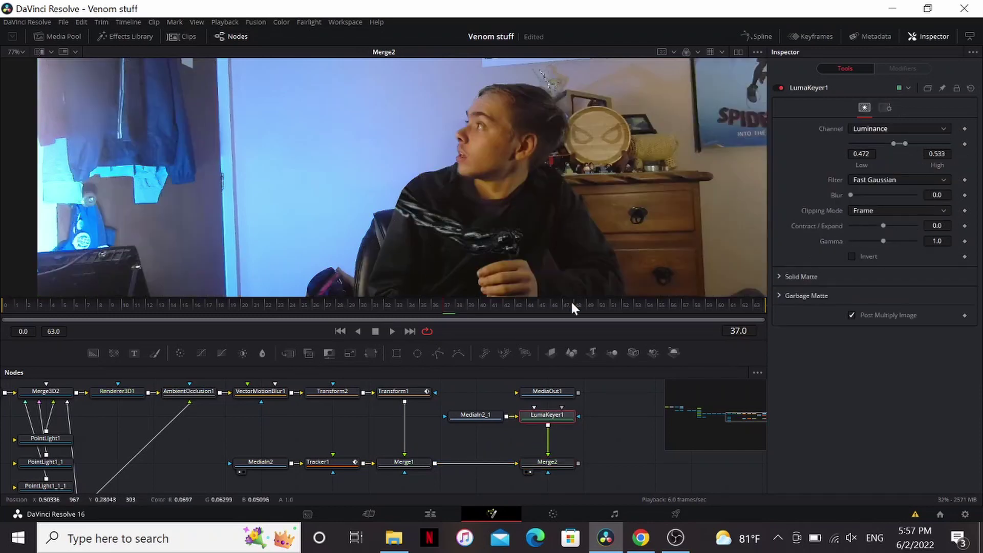
click(851, 256)
scroll(472, 246, up, 5)
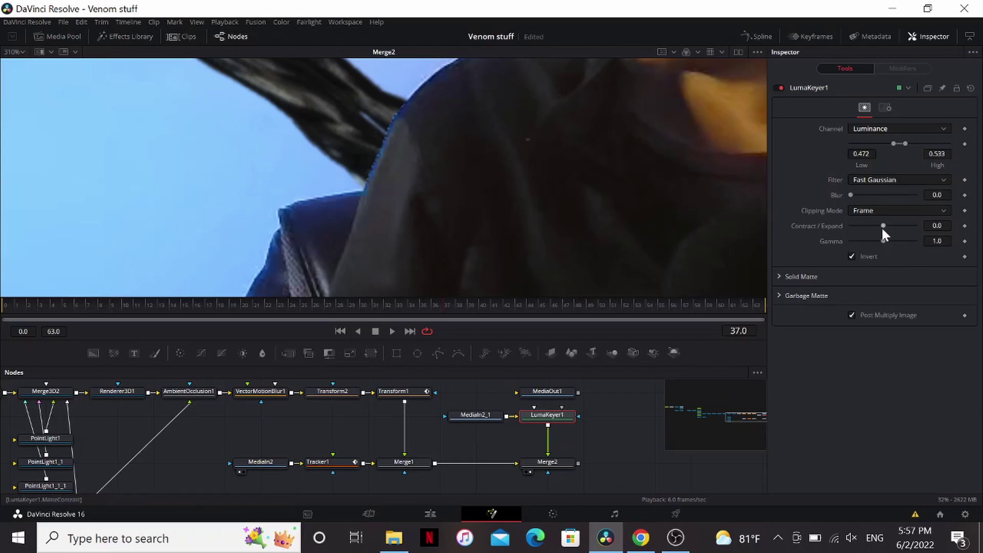
drag(849, 195, 852, 196)
drag(882, 226, 881, 226)
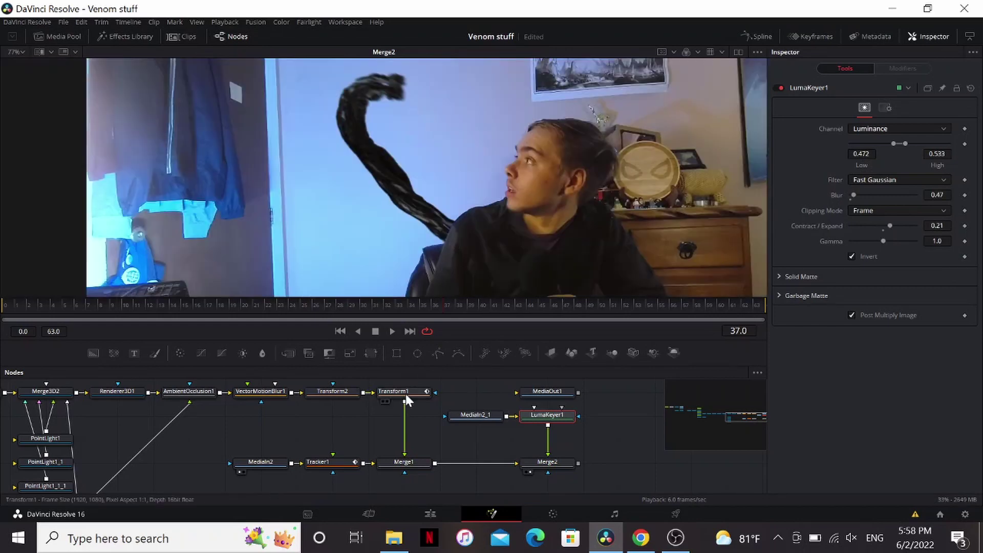
Step: Insert a BrightnessContrast node between Transform1 and Merge1 and set its gain to 1.05 and lift to 0.05
click(405, 394)
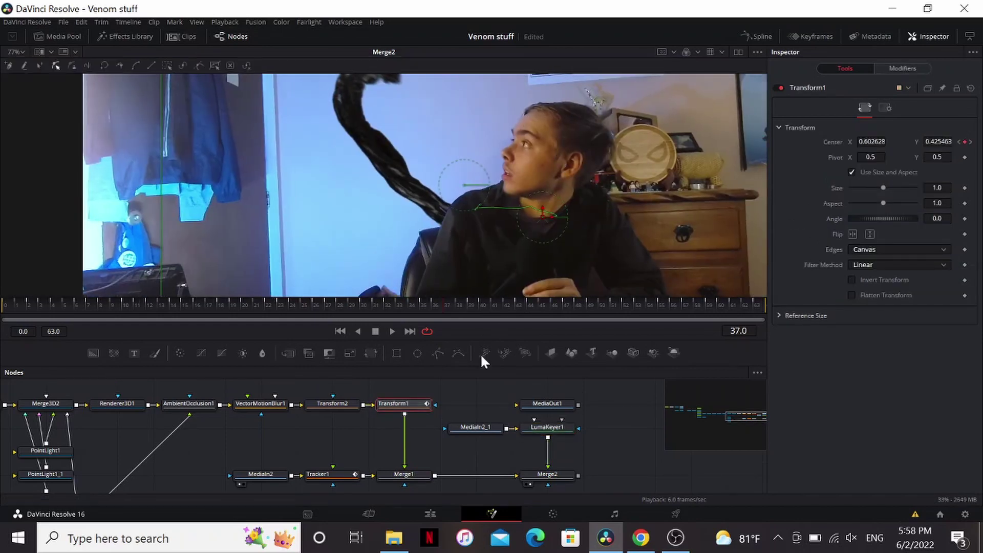
key(shift+space)
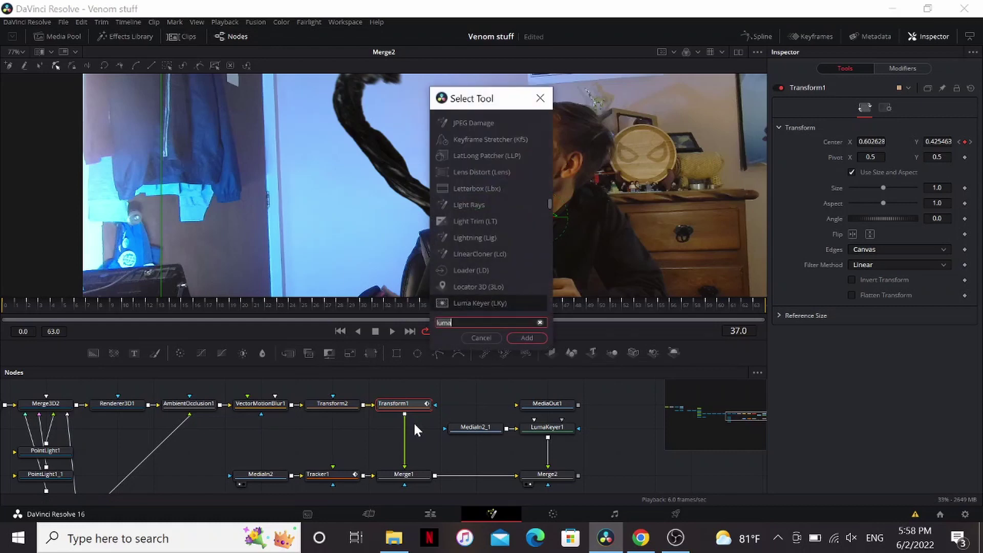
text(bc)
key(Return)
scroll(507, 198, down, 1)
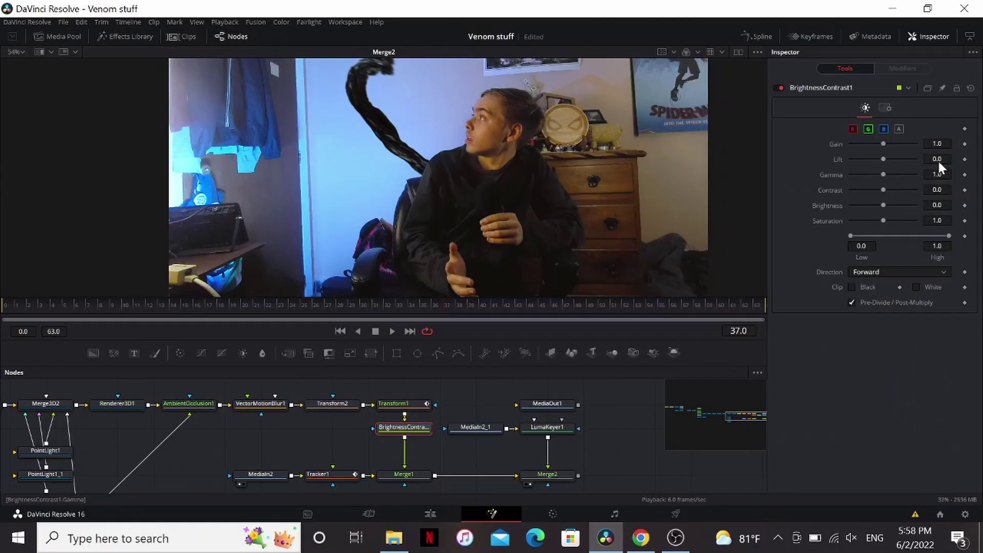
click(938, 160)
text(.05)
key(Tab)
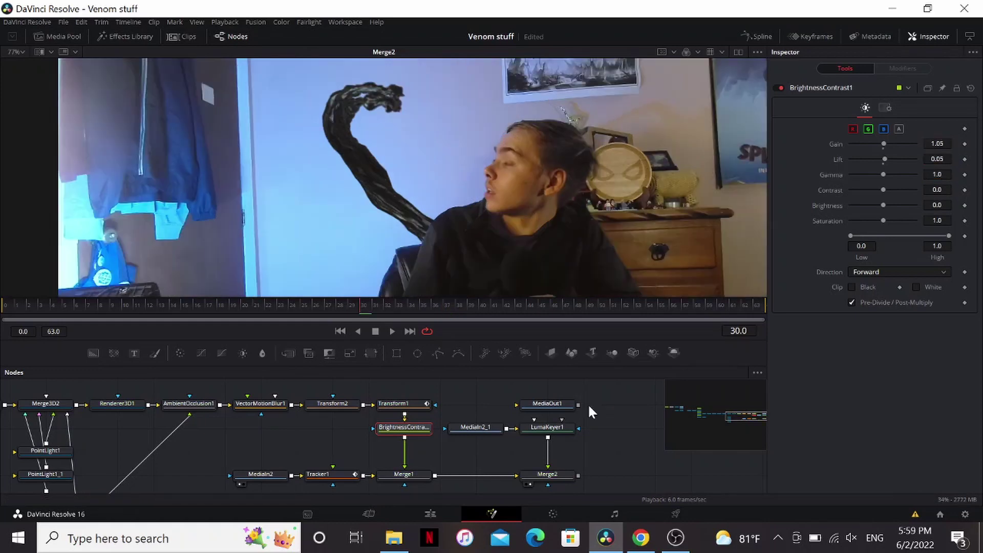
Step: Move Merge2, LumaKeyer1, MediaIn2_1 and MediaOut1 together farther away from Merge1 to make room in the node graph
drag(605, 395, 487, 480)
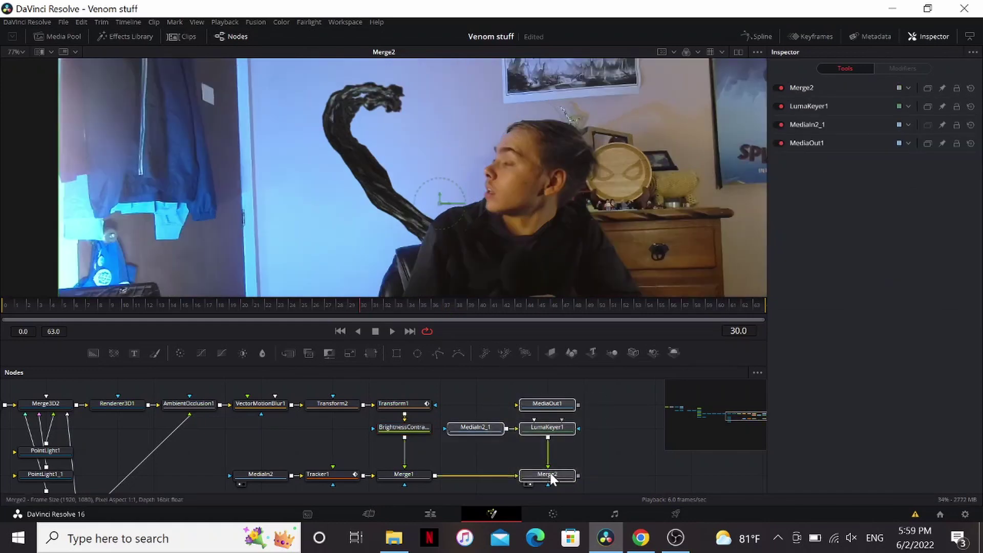
drag(548, 474, 691, 475)
Step: Insert a Blur node after BrightnessContrast1 and set its blur size to 0.5
click(420, 428)
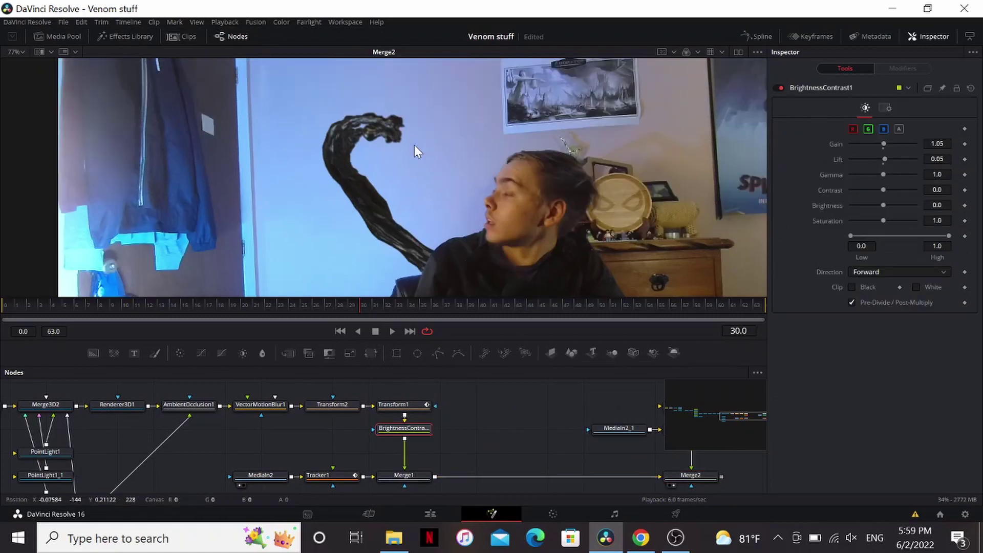
scroll(415, 149, up, 4)
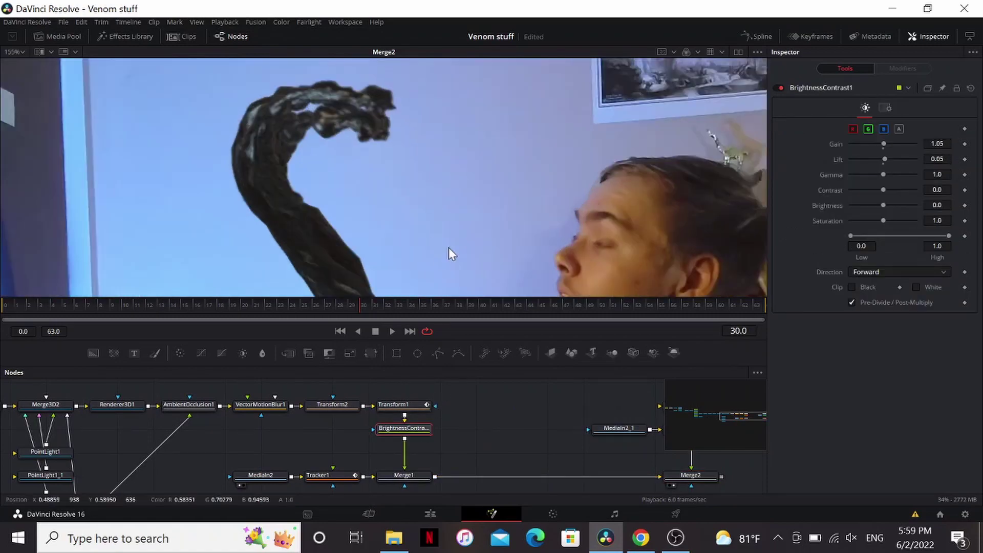
key(shift+space)
text(brur)
key(Return)
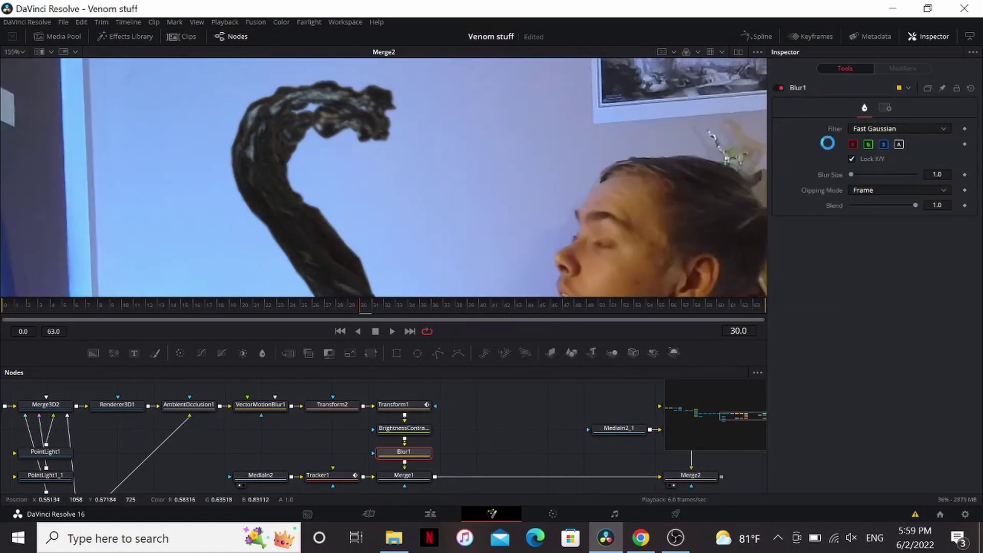
double_click(938, 174)
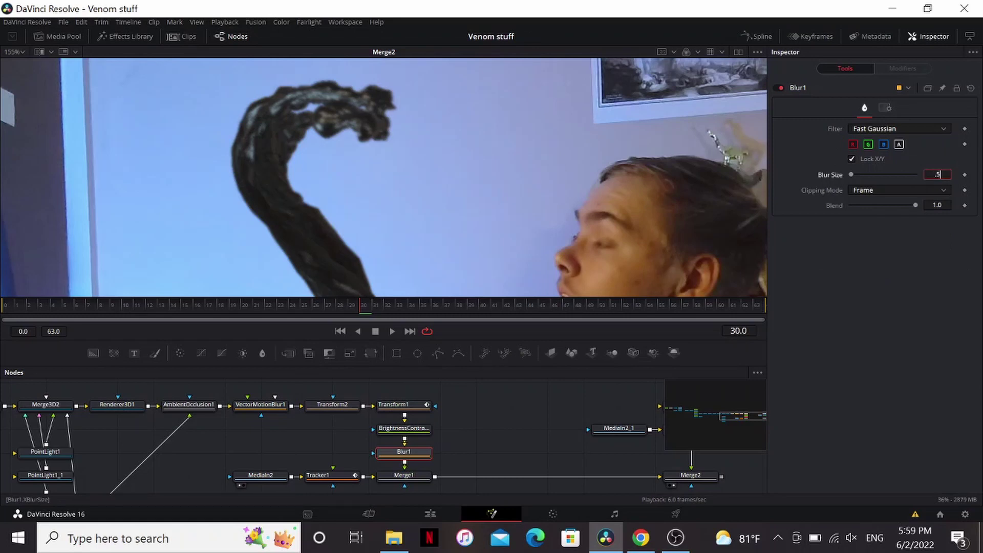
key(Tab)
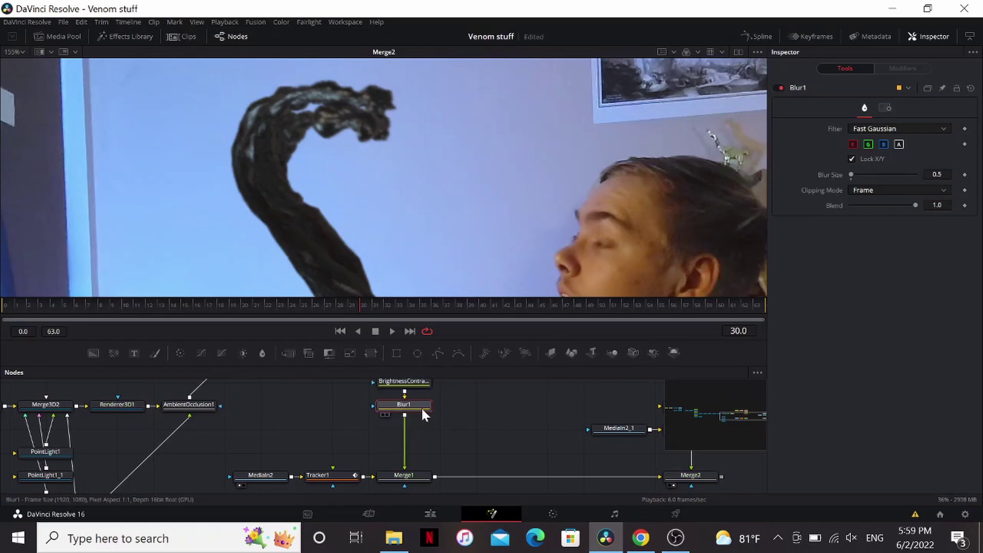
Step: Insert a Sharpen node after Blur1 with an amount of 0.3, and raise Blur1's size to 0.7
key(shift+space)
text(blu)
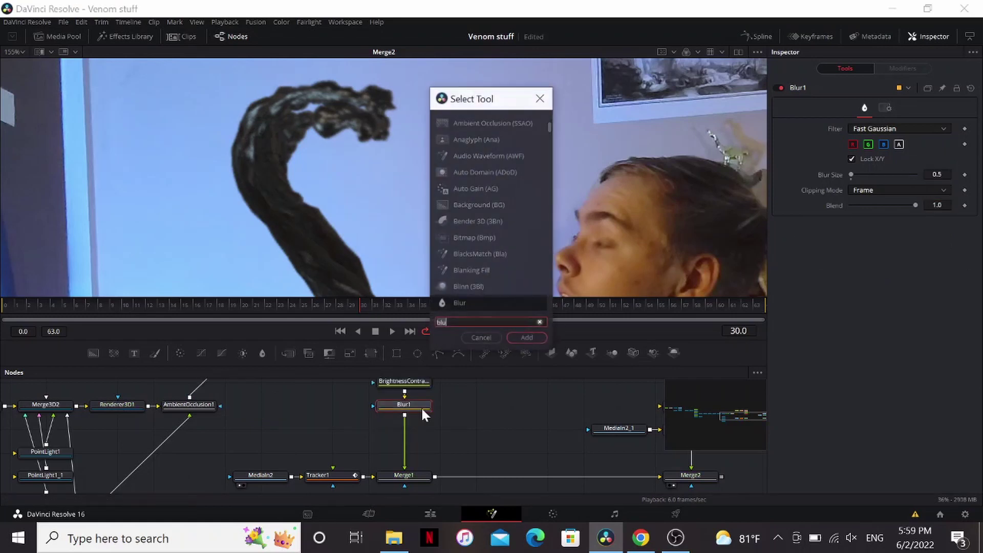
key(BackSpace)
key(BackSpace)
key(BackSpace)
text(sharp)
key(Return)
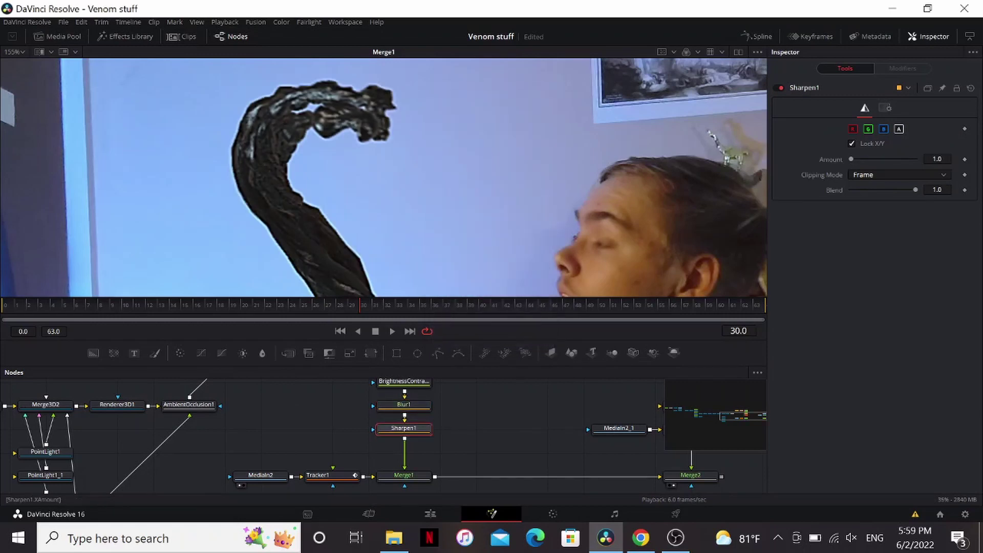
click(944, 159)
text(.3)
key(Tab)
scroll(508, 246, down, 3)
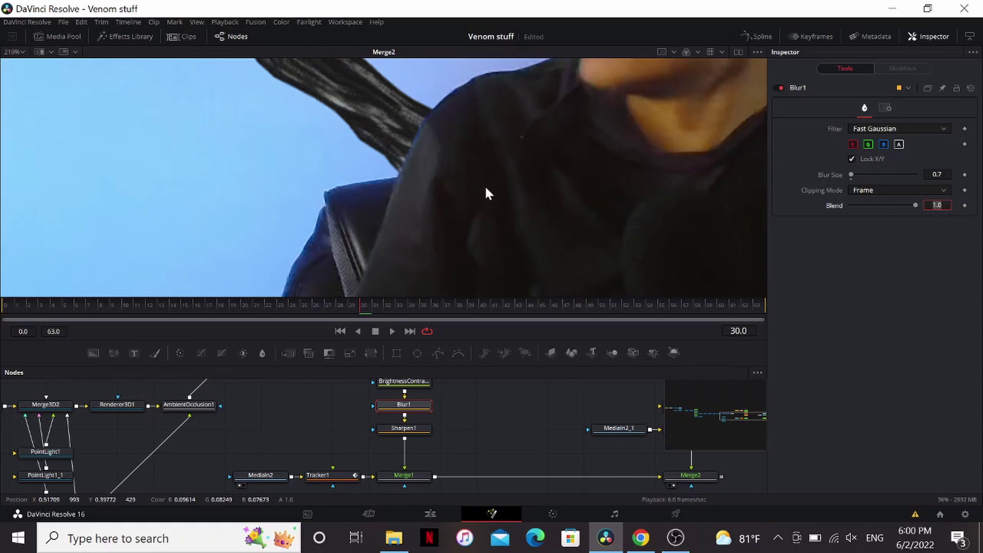
Step: Insert a Grain node between Sharpen1 and Merge1 and set its power to about 2.36 and grain softness to 15
scroll(485, 188, down, 3)
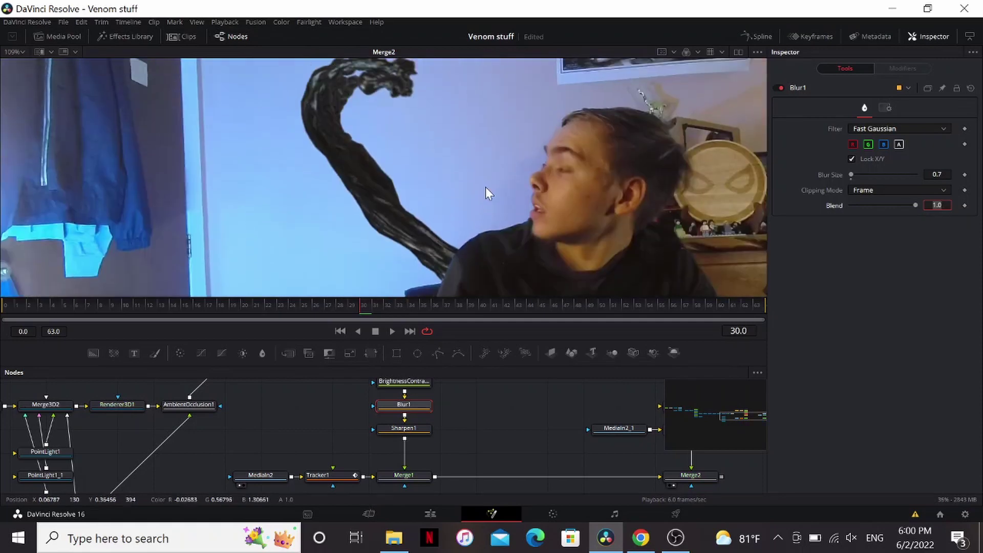
scroll(487, 189, down, 2)
scroll(485, 187, down, 2)
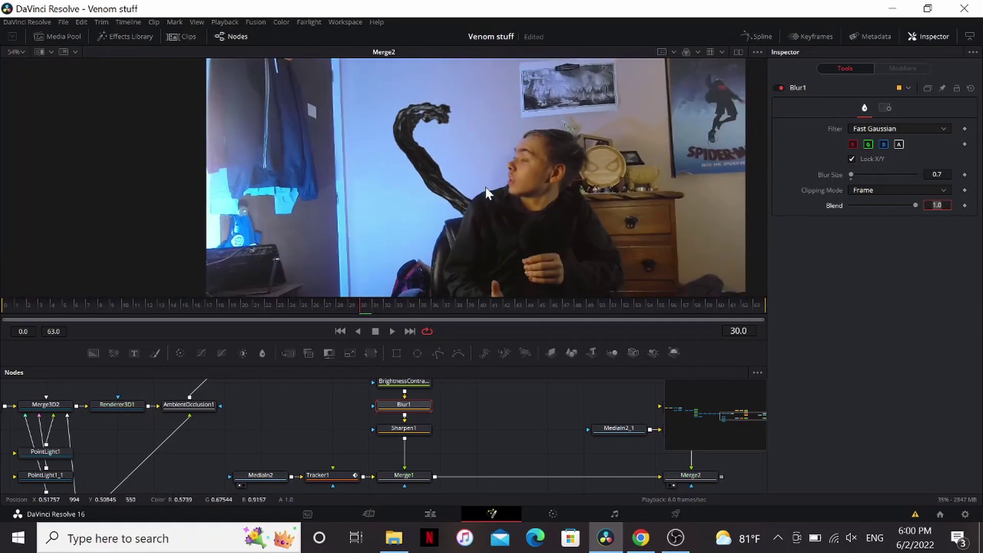
scroll(490, 197, up, 3)
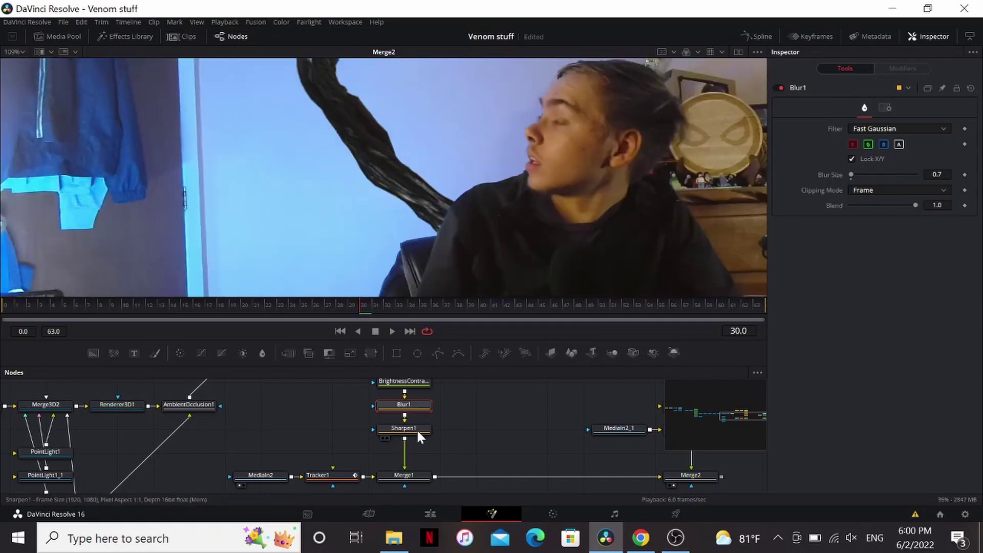
click(416, 429)
key(shift+space)
text(gra)
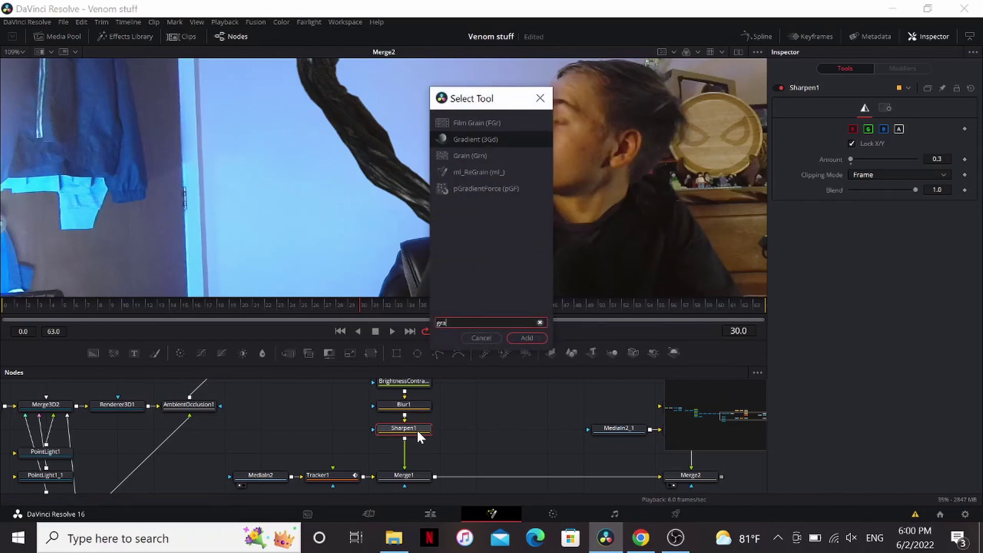
key(Down)
key(Return)
scroll(508, 197, up, 5)
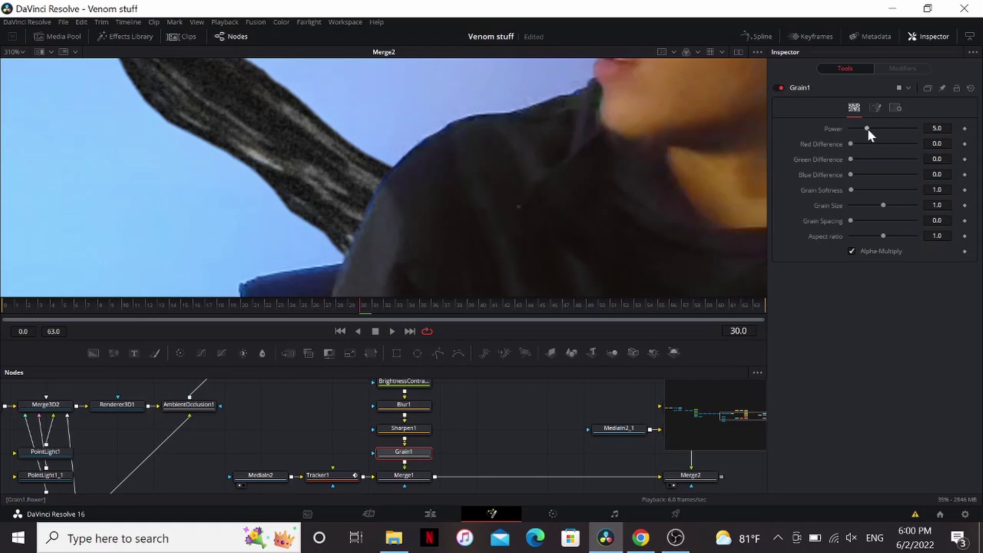
drag(867, 129, 859, 129)
drag(851, 190, 855, 189)
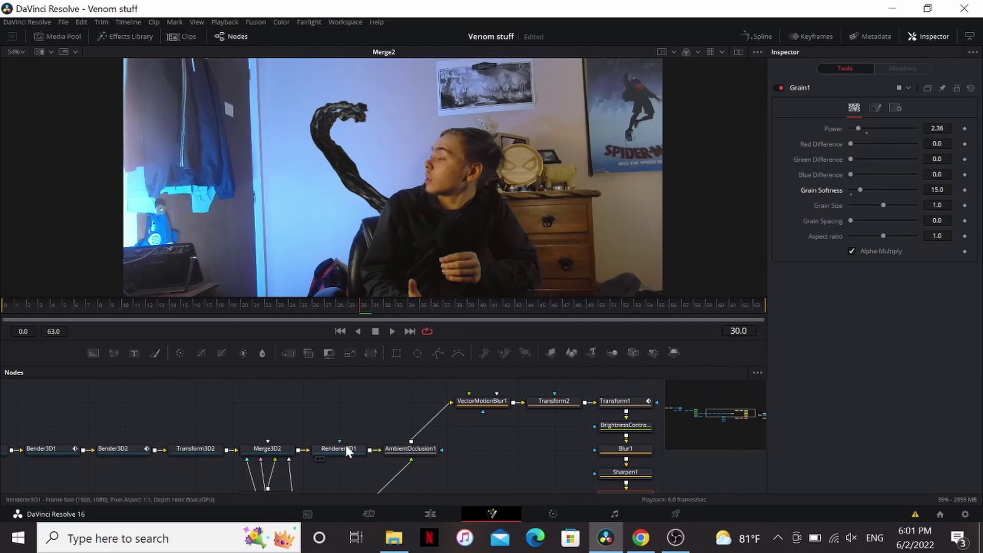
Step: Show Merge3D2 in two side-by-side viewers and connect MediaIn2 to Camera3D1 as its image plane
scroll(345, 444, left, 2)
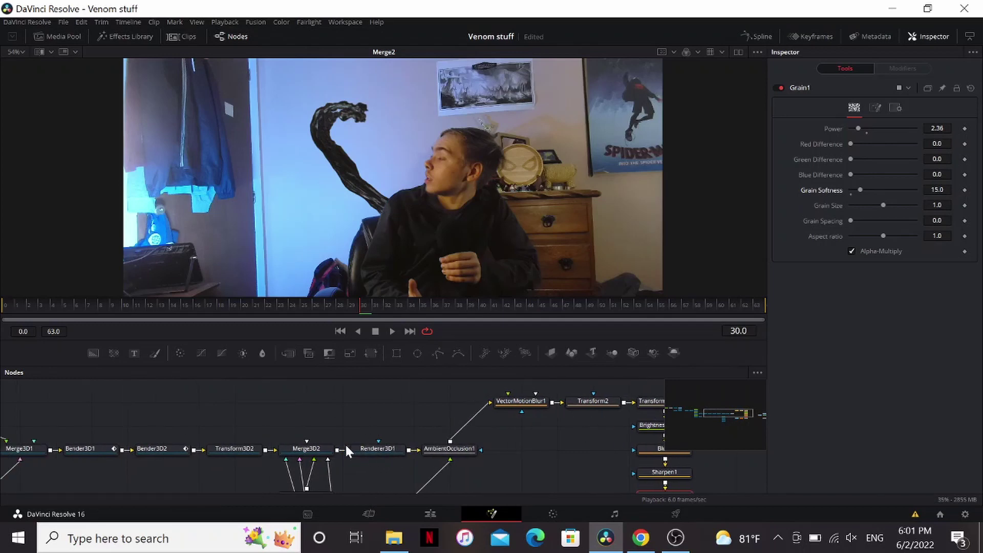
click(738, 51)
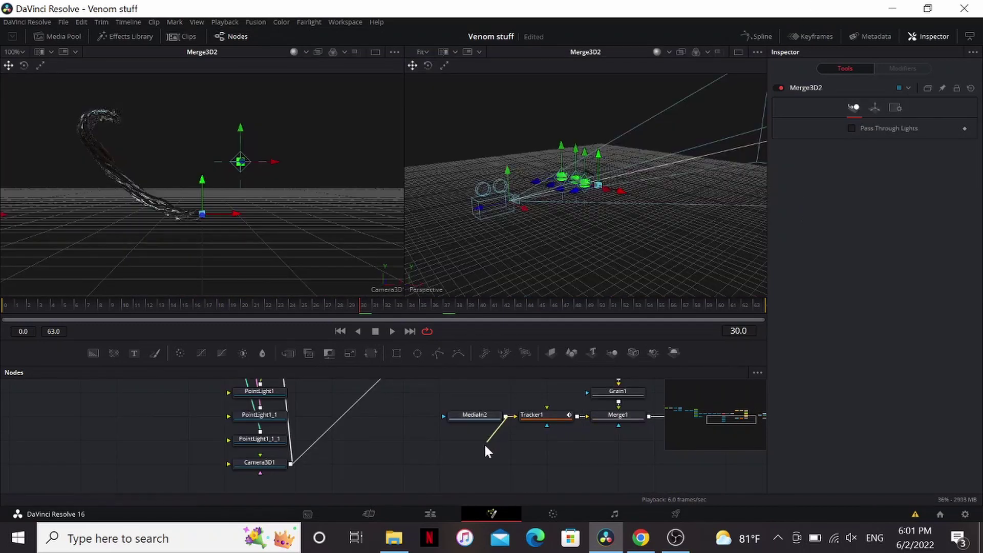
drag(505, 410, 269, 441)
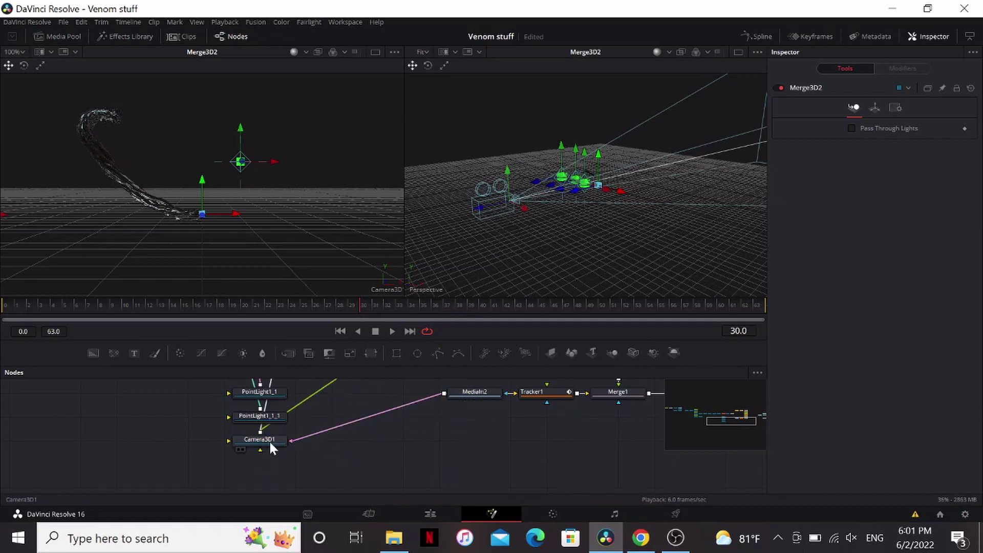
Step: Stop Camera3D1's image plane from being affected by the scene lights
click(269, 441)
click(844, 107)
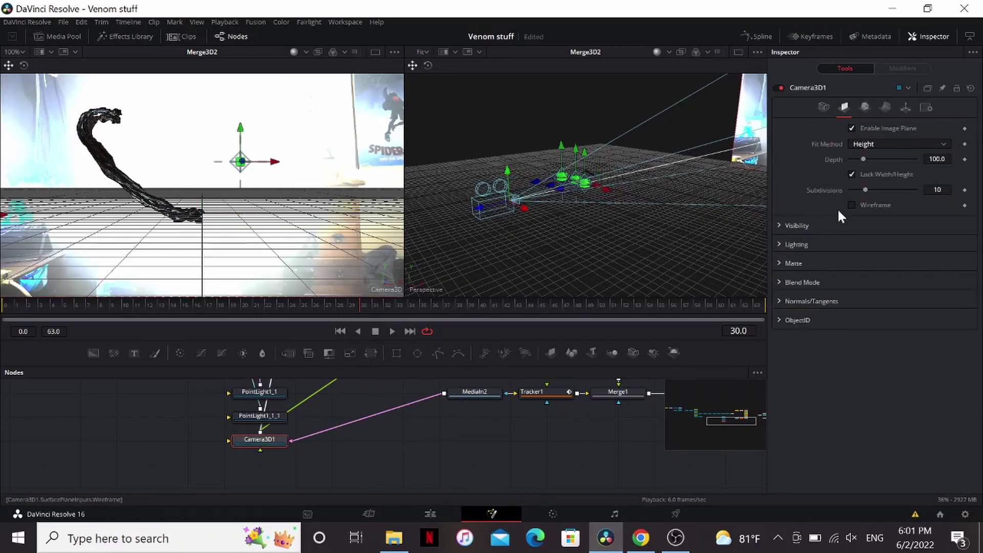
click(843, 244)
click(852, 259)
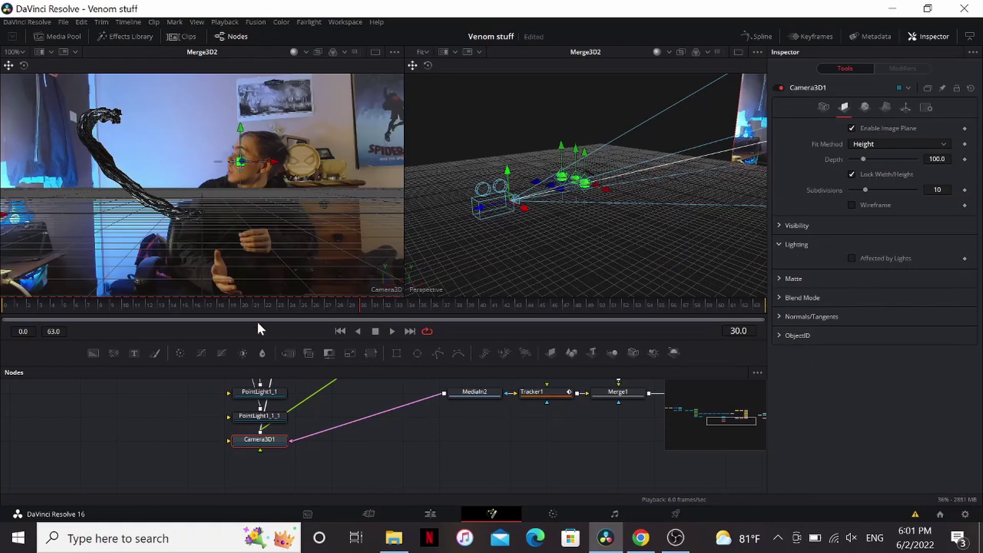
Step: Add a light cyan spotlight to the Merge3D2 scene with a cone angle of 90 and a penumbra angle of 20
drag(353, 433, 358, 470)
drag(359, 470, 410, 487)
click(334, 423)
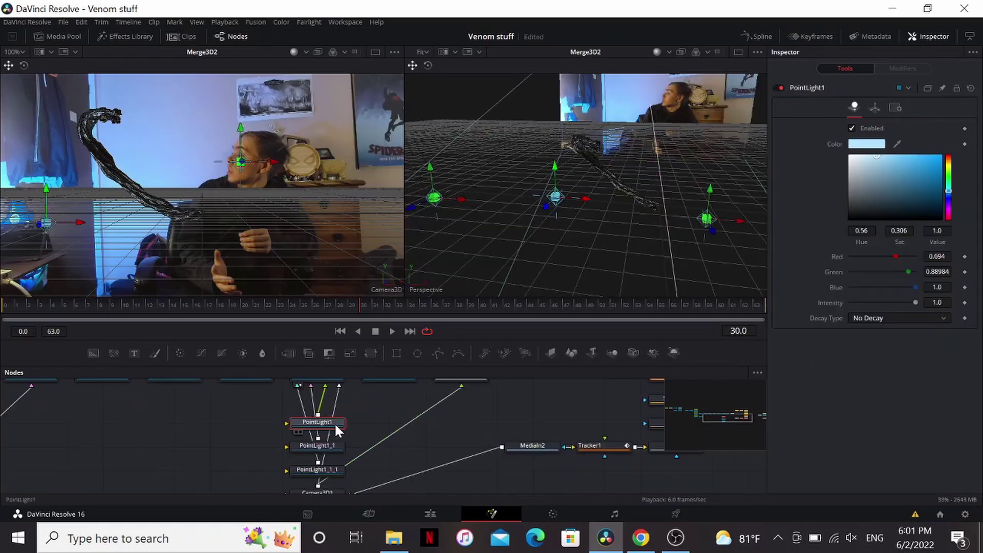
scroll(334, 422, up, 1)
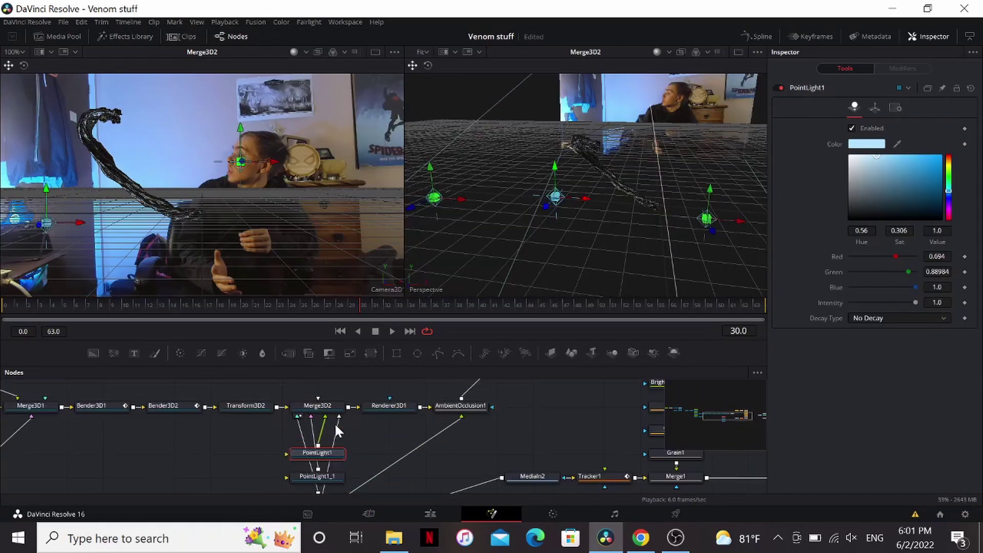
scroll(335, 393, up, 2)
drag(650, 353, 490, 412)
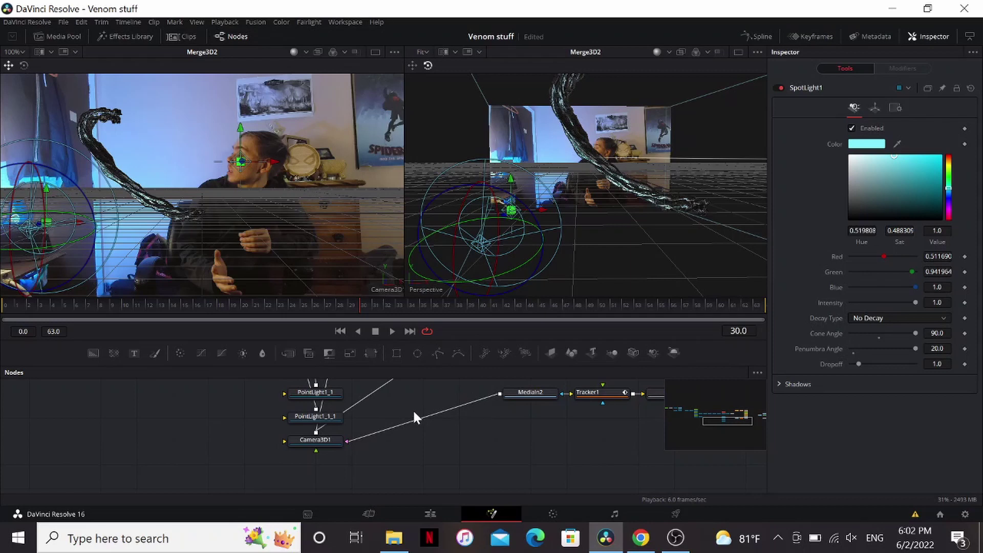
Step: Disconnect MediaIn2 from Camera3D1 and show the Merge2 composite in a single viewer
drag(372, 432, 414, 456)
drag(489, 450, 312, 493)
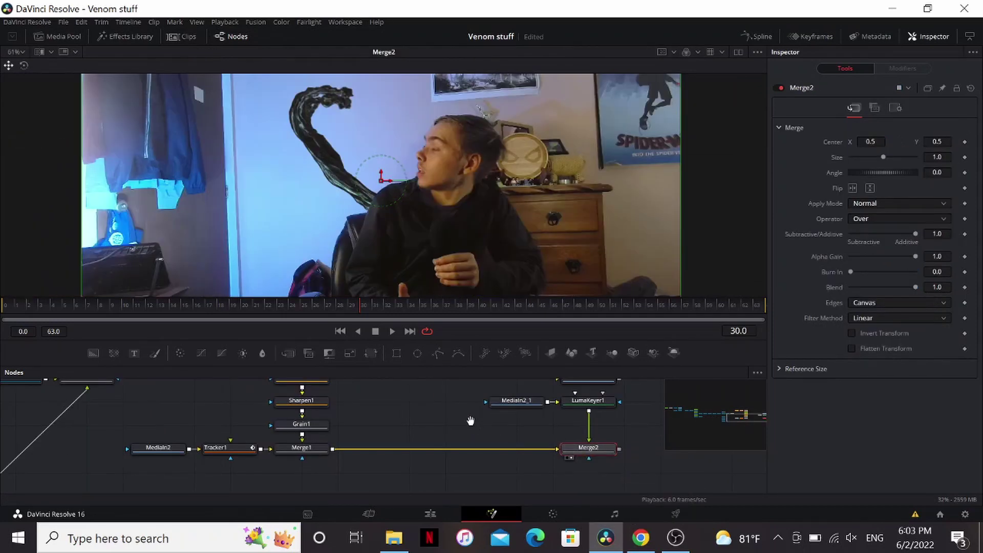
drag(470, 421, 439, 442)
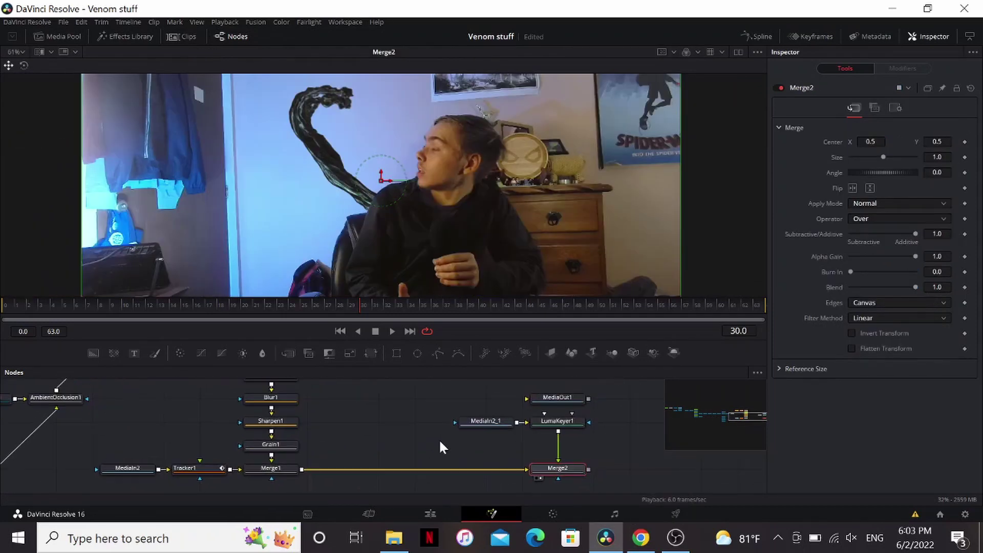